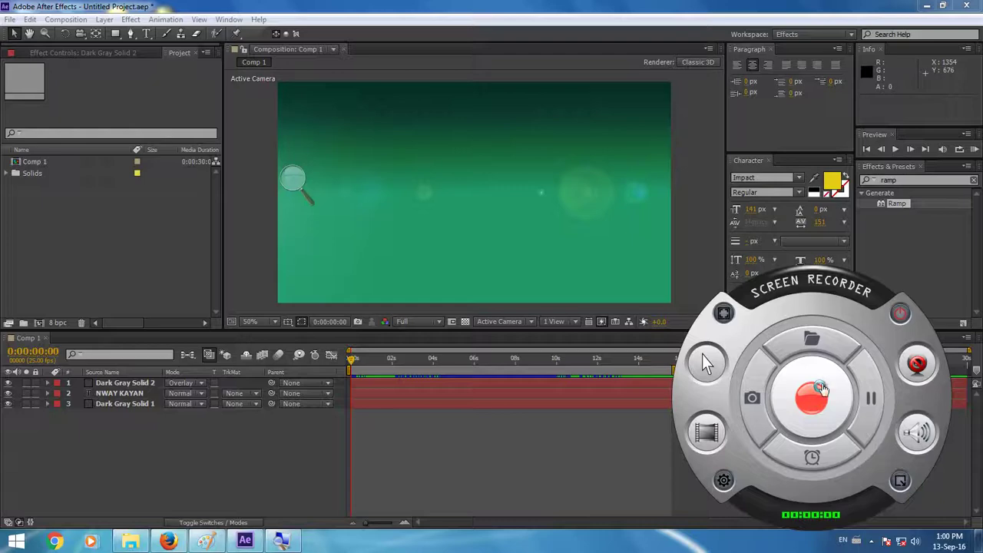
# - Scrub through the existing animation to preview the letters flying in
pyautogui.click(821, 388)
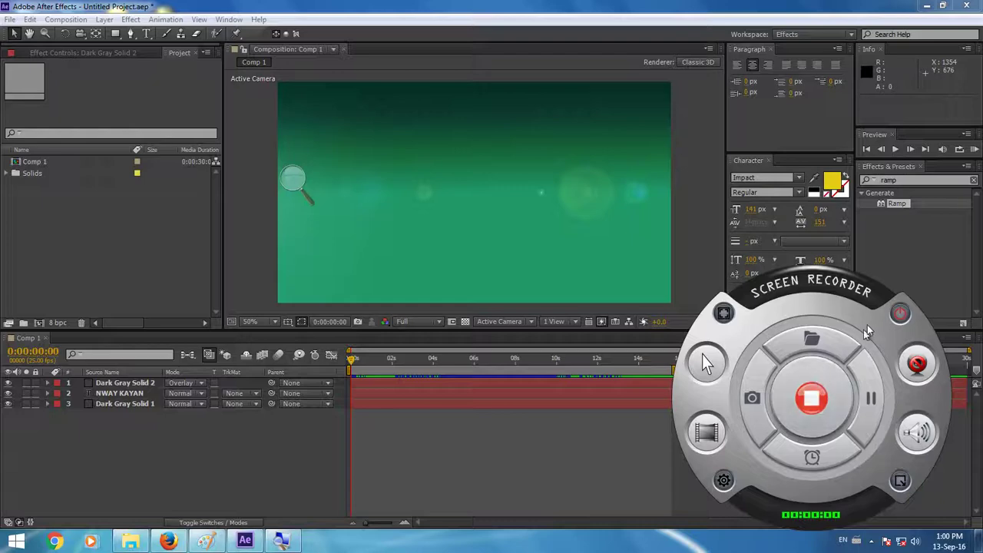
pyautogui.click(902, 483)
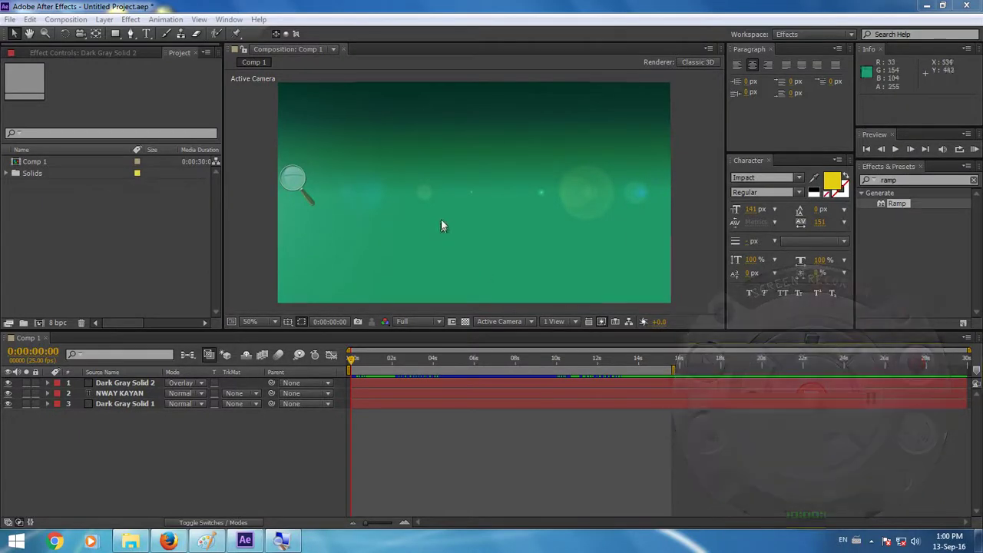
pyautogui.click(255, 152)
pyautogui.scroll(2, 463, 190)
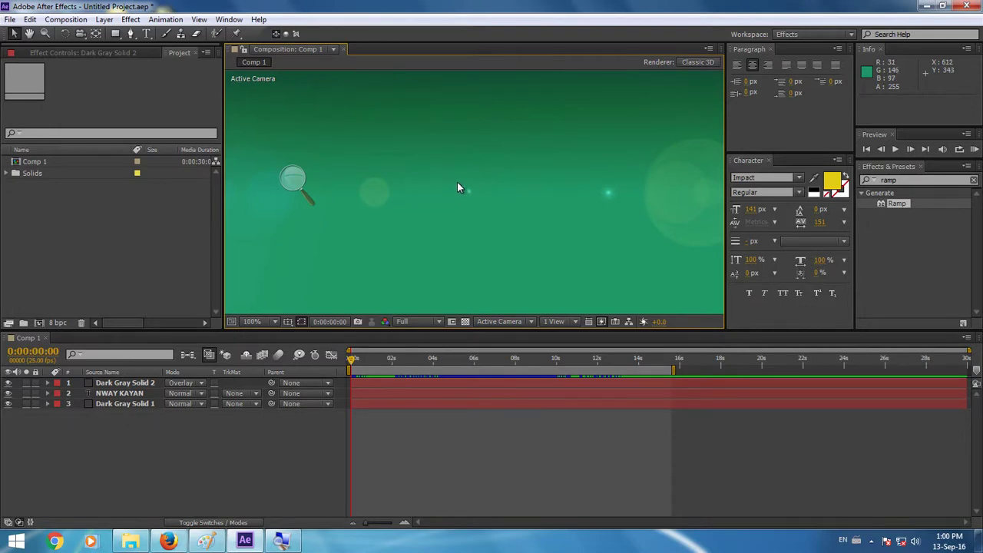
pyautogui.scroll(-2, 457, 184)
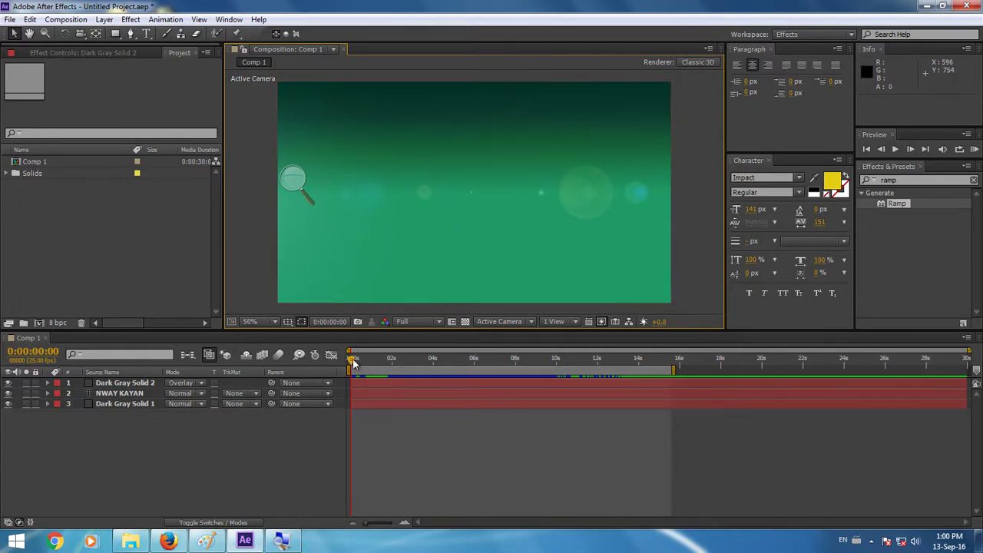
pyautogui.moveTo(354, 361)
pyautogui.mouseDown()
pyautogui.moveTo(488, 395)
pyautogui.moveTo(676, 372)
pyautogui.moveTo(302, 329)
pyautogui.mouseUp()
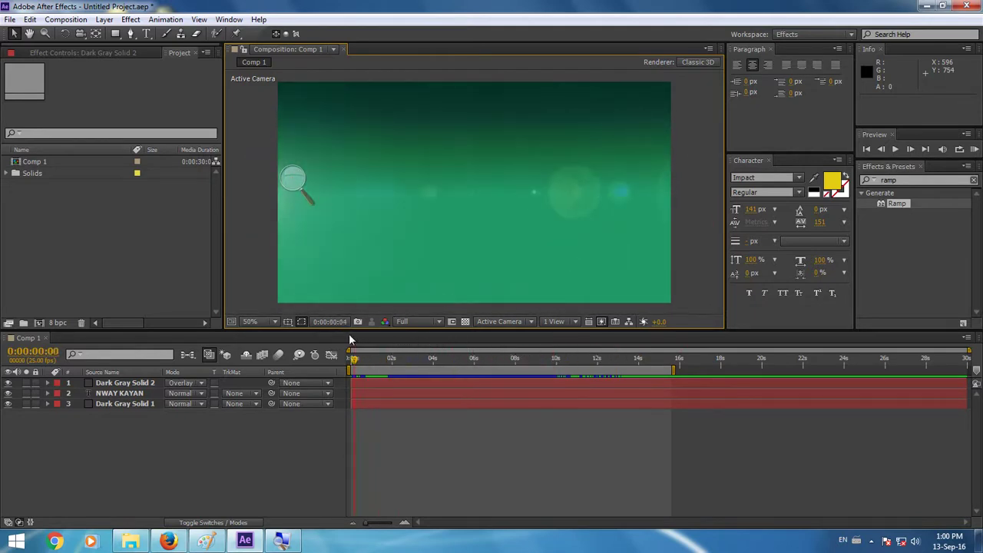
pyautogui.click(257, 282)
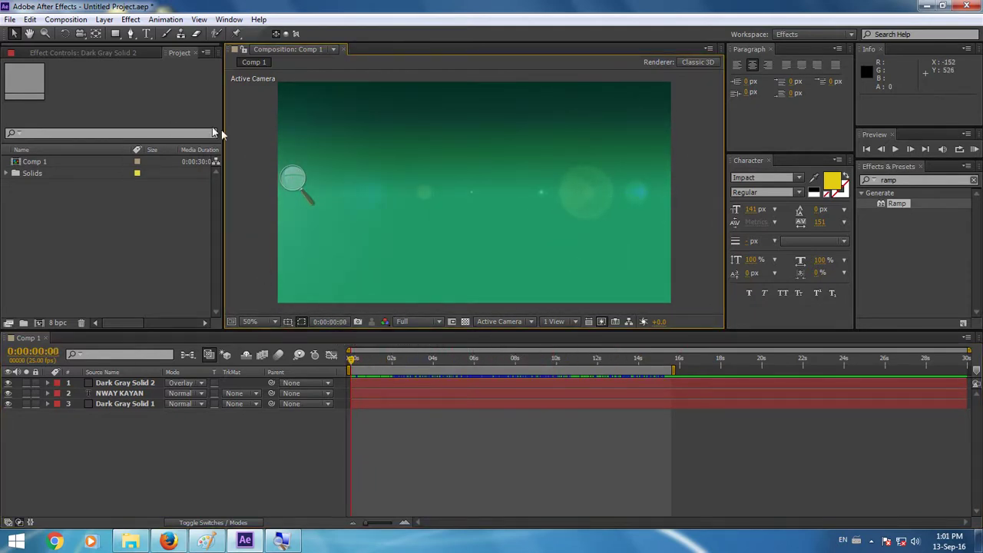
pyautogui.click(167, 19)
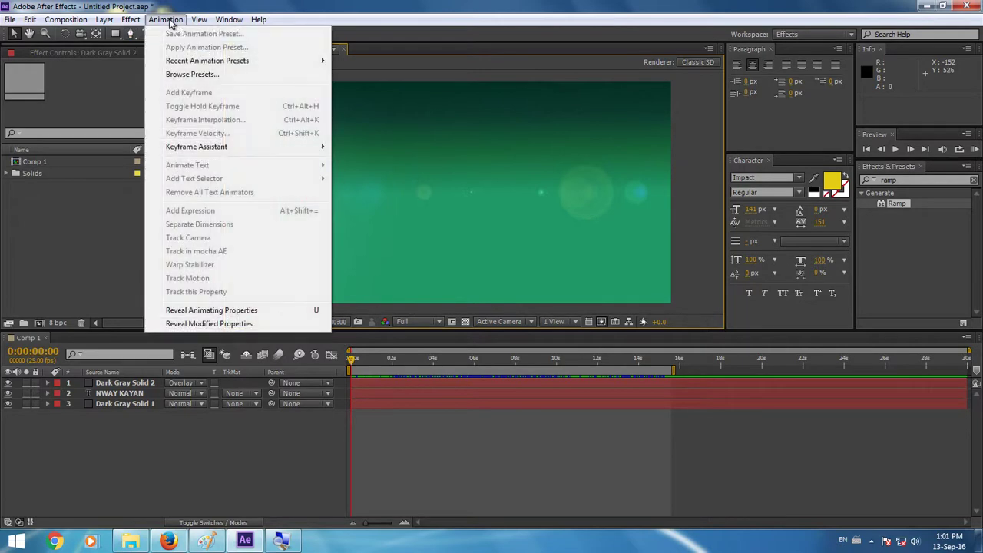
pyautogui.click(413, 8)
pyautogui.click(294, 180)
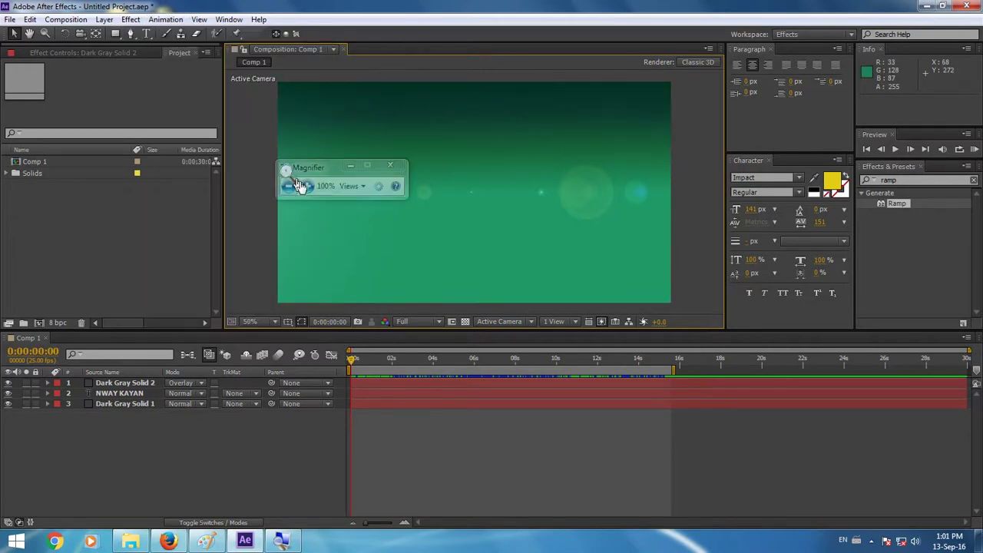
pyautogui.click(311, 184)
# - Create 'Text Animation 03' with the HDV/HDTV 720 25 preset and 15-second duration
pyautogui.click(168, 40)
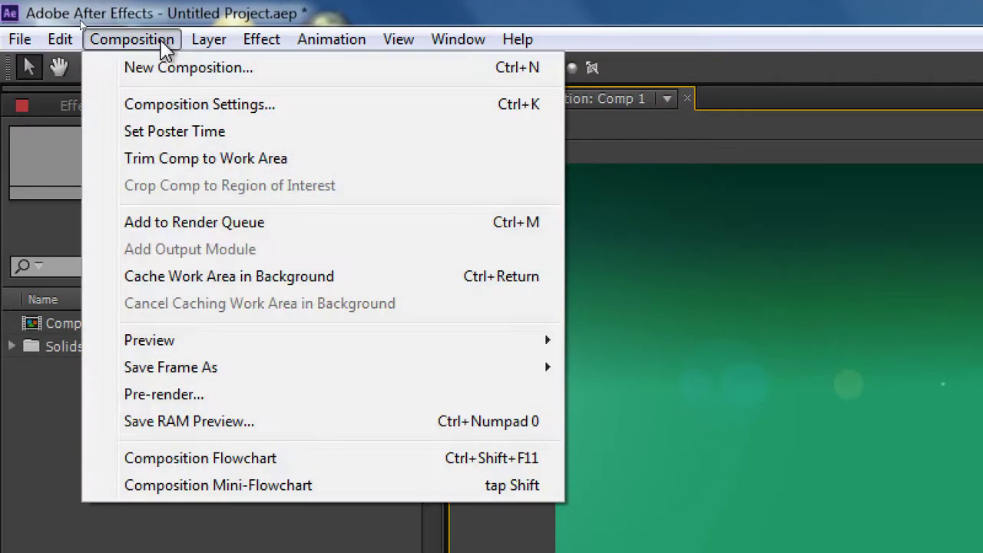
pyautogui.click(157, 68)
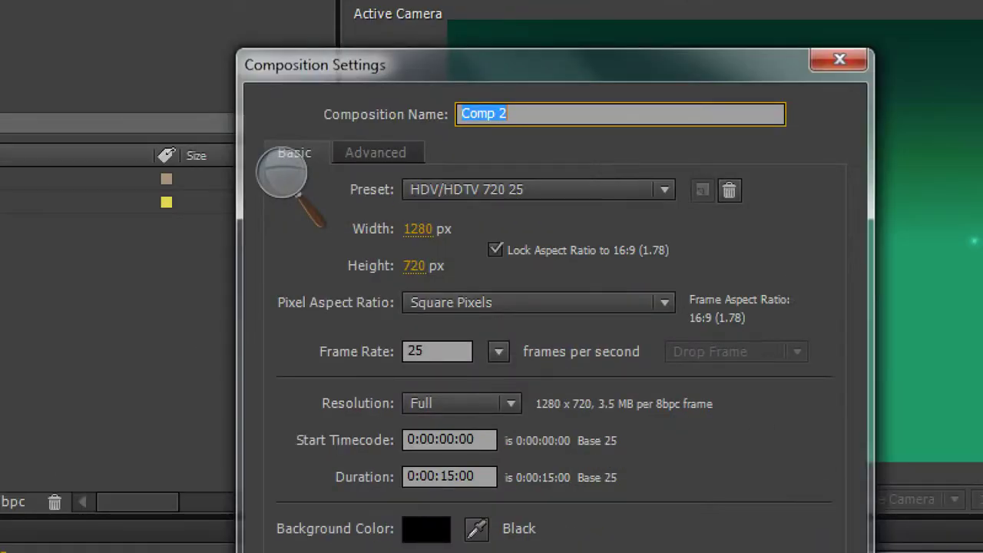
pyautogui.write('Animation')
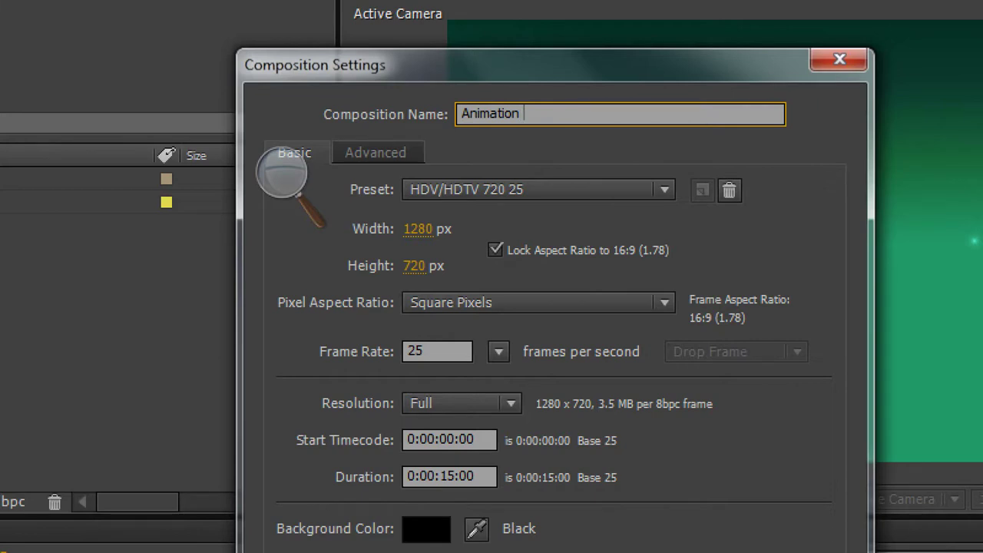
pyautogui.press('BackSpace')
pyautogui.press('BackSpace')
pyautogui.press('BackSpace')
pyautogui.press('BackSpace')
pyautogui.write('Tex')
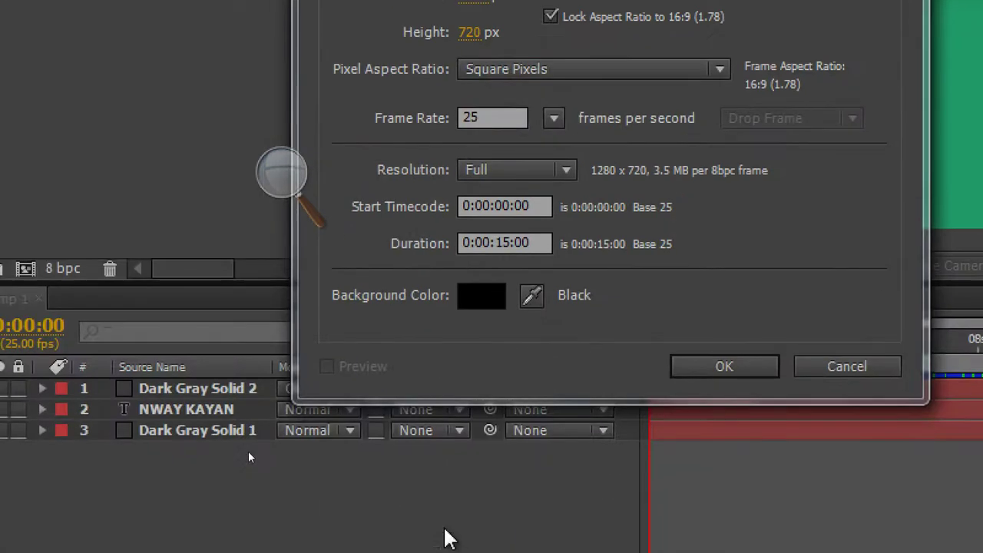
pyautogui.click(506, 240)
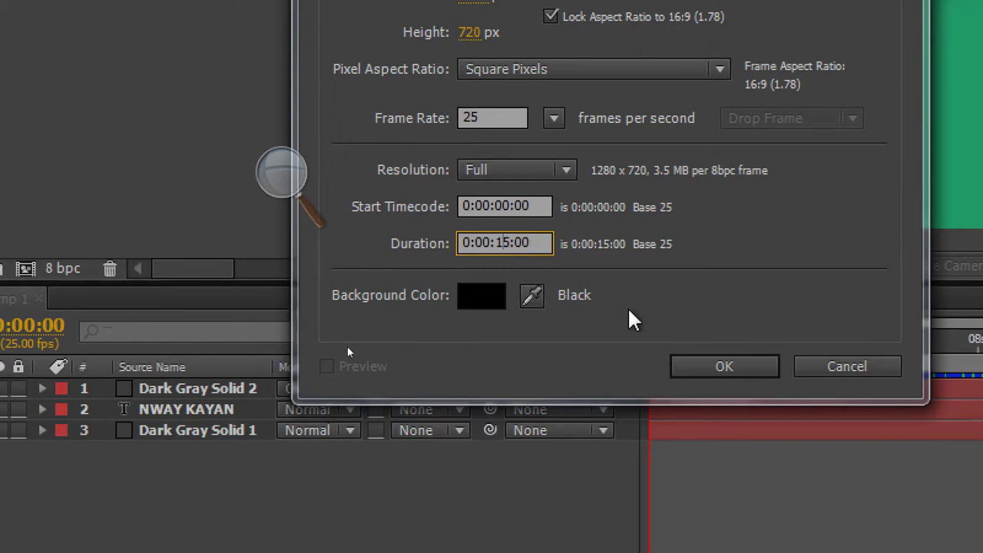
pyautogui.click(740, 370)
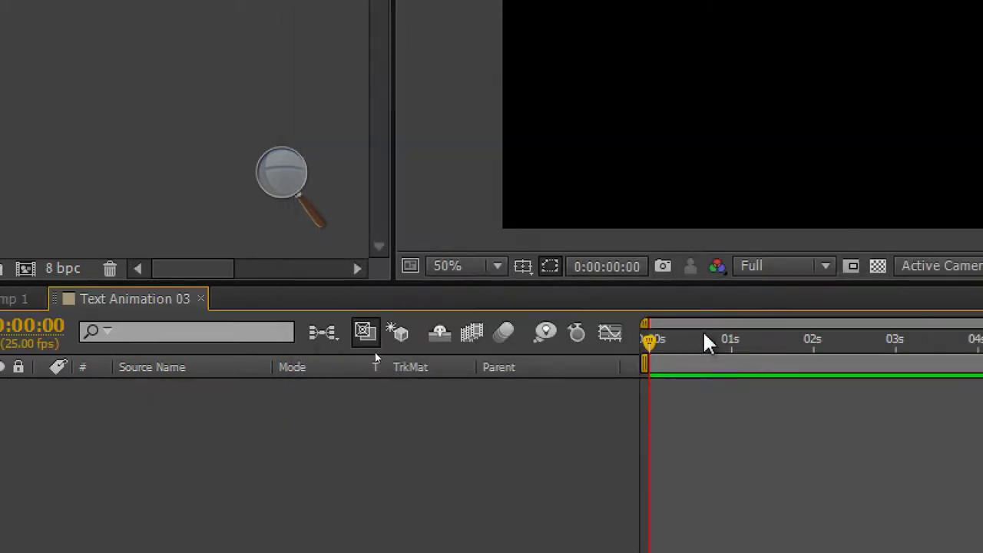
# - Clear the 'ramp' search in the Effects & Presets panel
pyautogui.click(295, 181)
pyautogui.click(279, 191)
pyautogui.moveTo(181, 270); pyautogui.dragTo(530, 415)
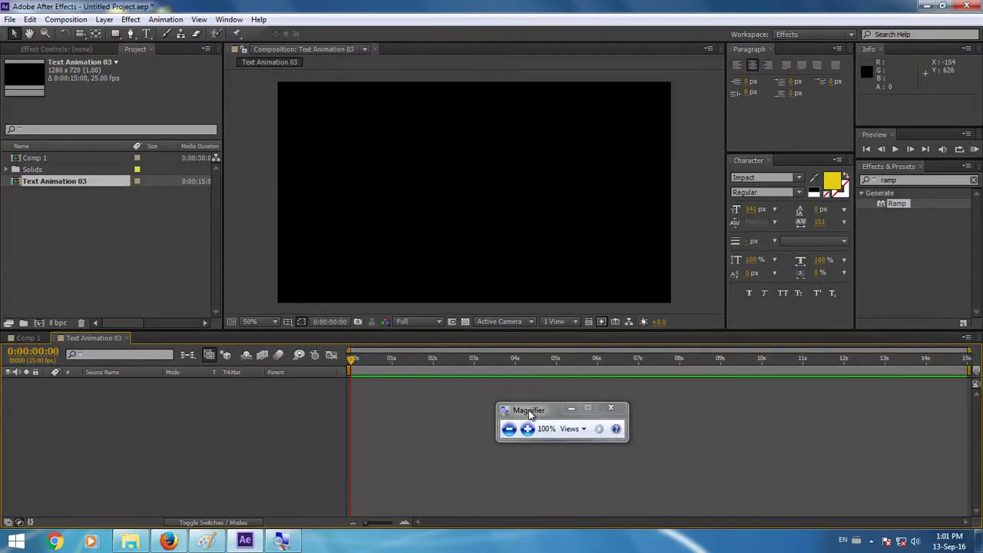
pyautogui.click(976, 182)
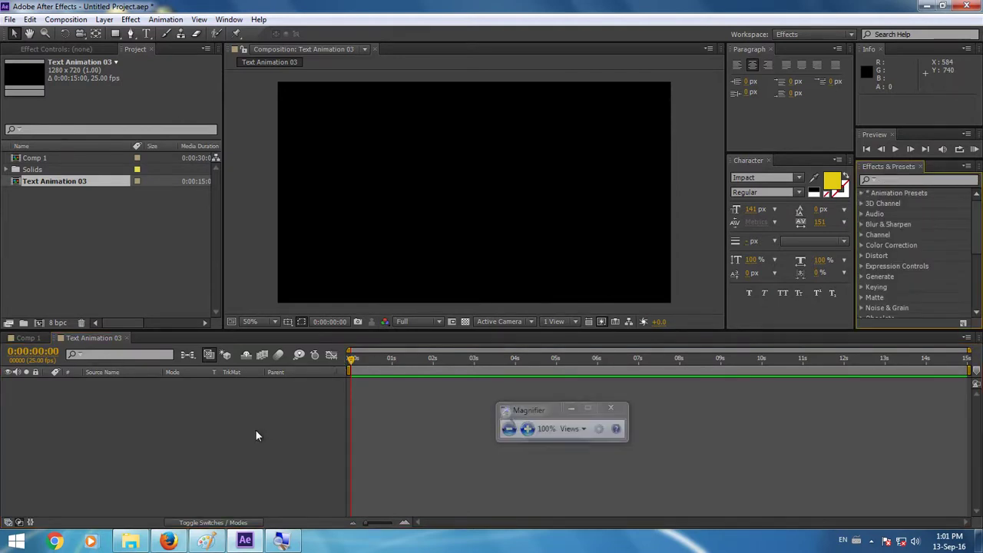
# - Bring up the empty timeline's context menu to view its New submenu
pyautogui.rightClick(205, 422)
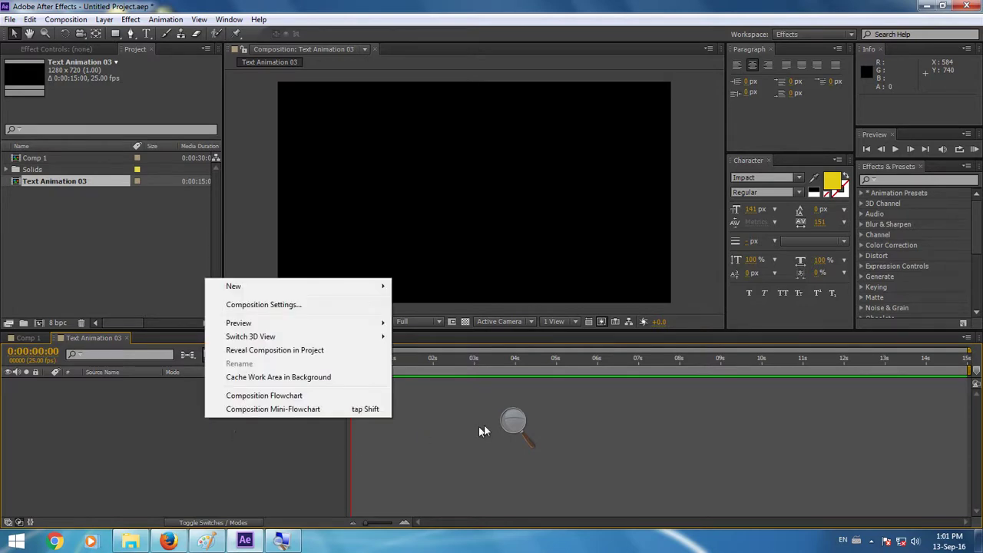
pyautogui.click(514, 423)
pyautogui.click(531, 428)
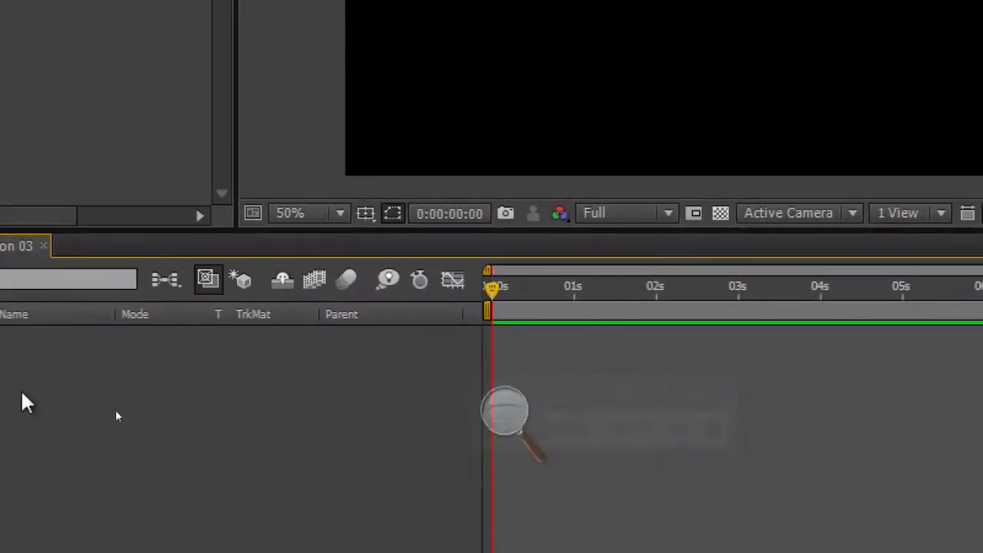
pyautogui.rightClick(157, 399)
pyautogui.moveTo(292, 132)
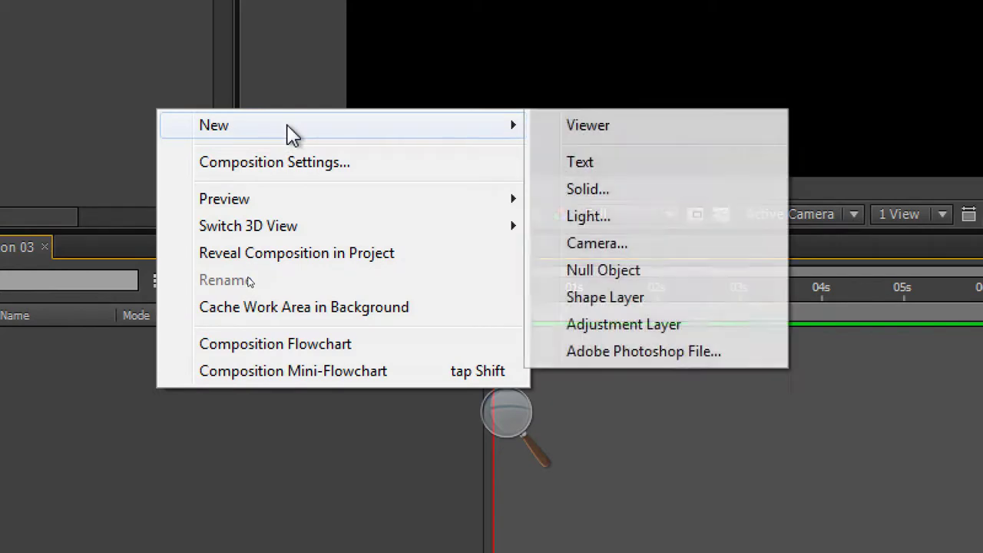
pyautogui.click(143, 446)
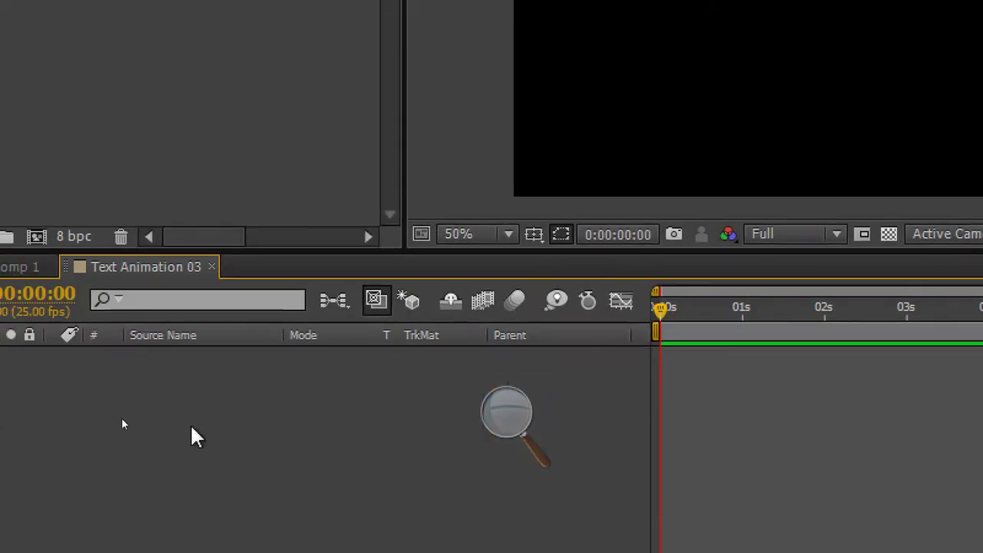
pyautogui.rightClick(276, 432)
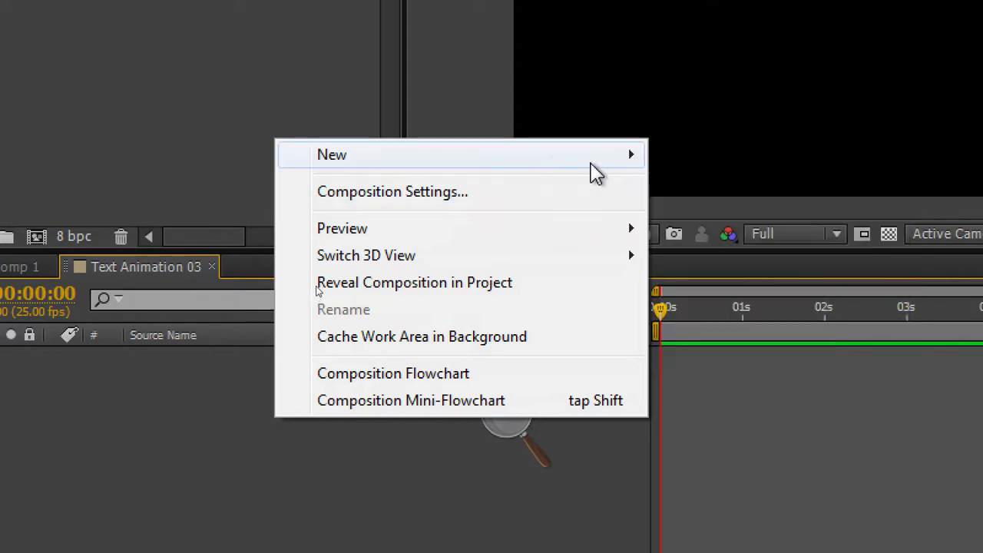
pyautogui.moveTo(598, 167)
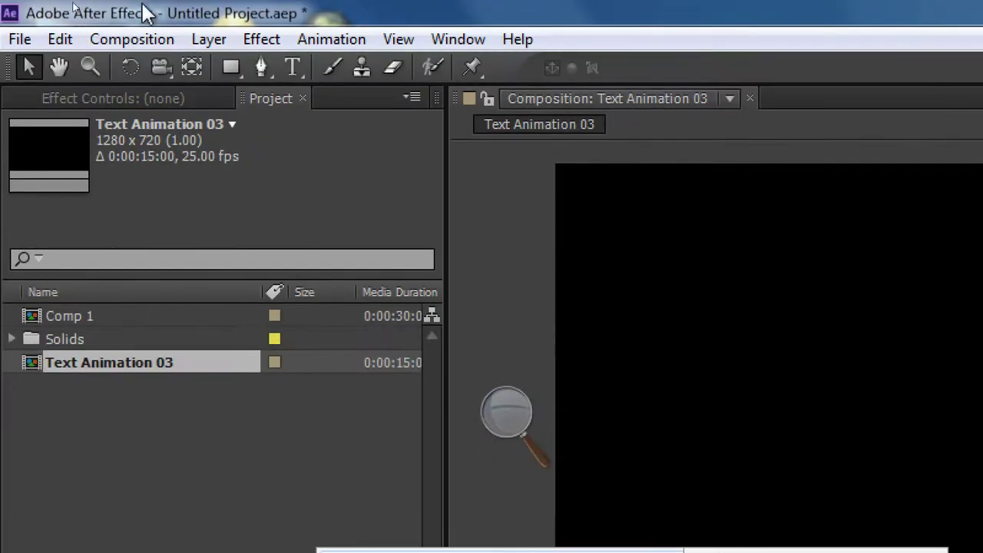
# - Add a white comp-size solid named 'Background Color' via Layer > New > Solid
pyautogui.click(206, 39)
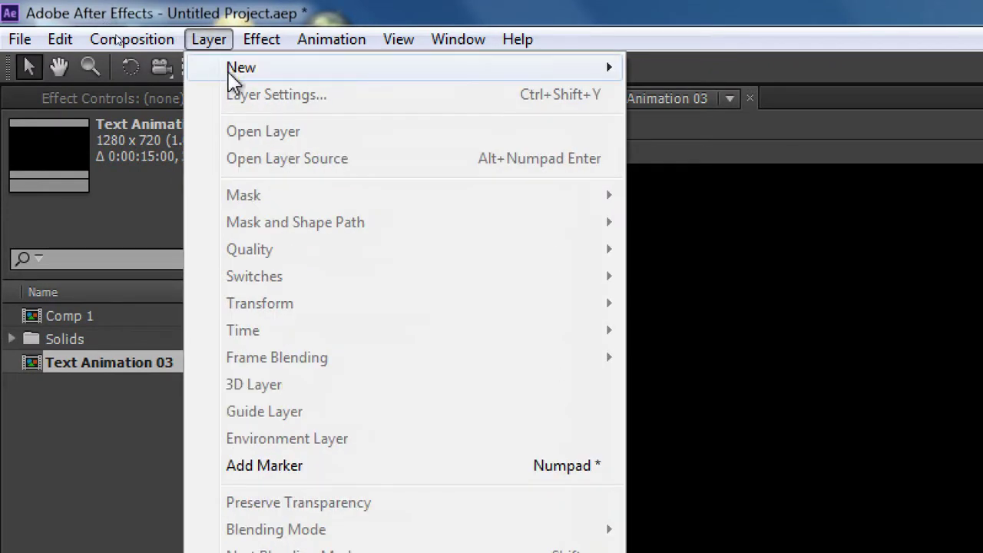
pyautogui.moveTo(402, 71)
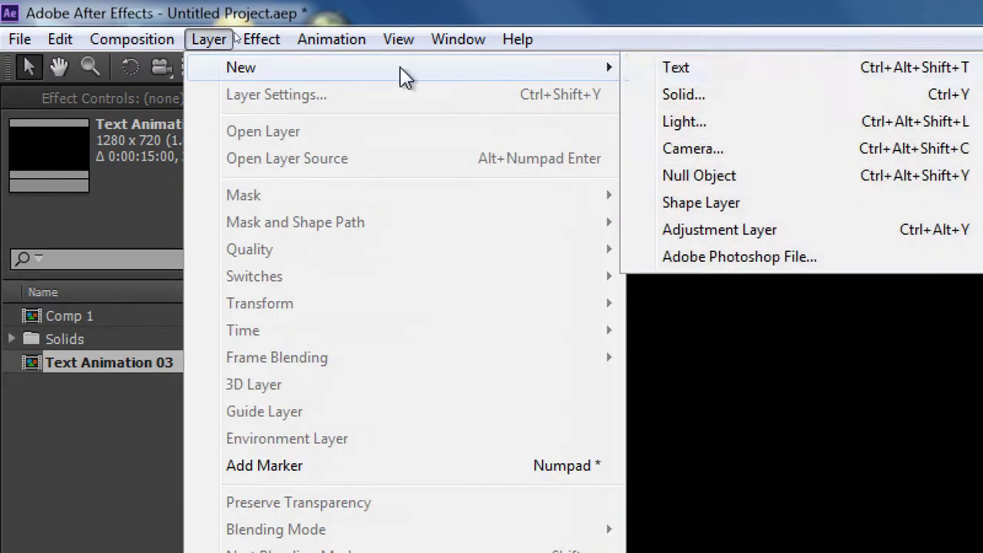
pyautogui.click(725, 98)
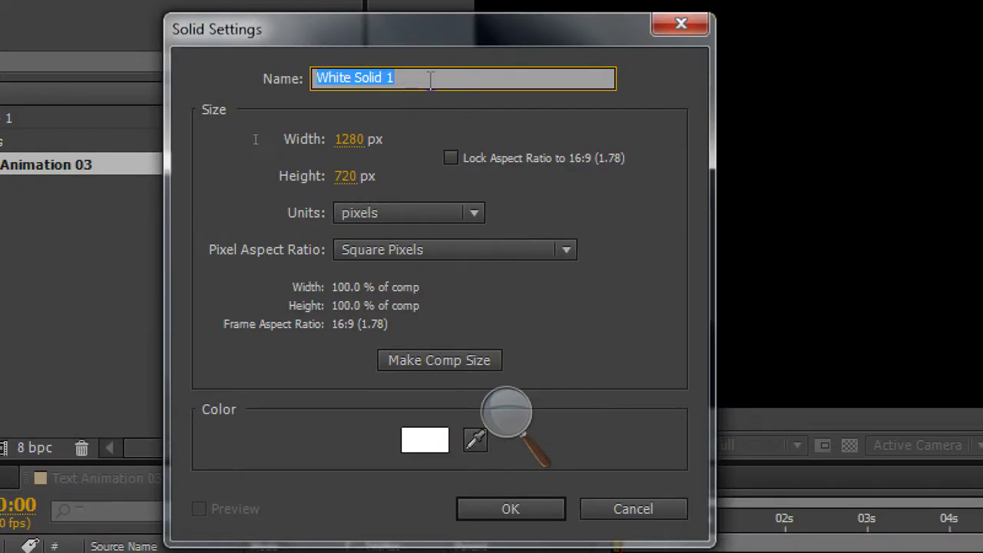
pyautogui.write('Background')
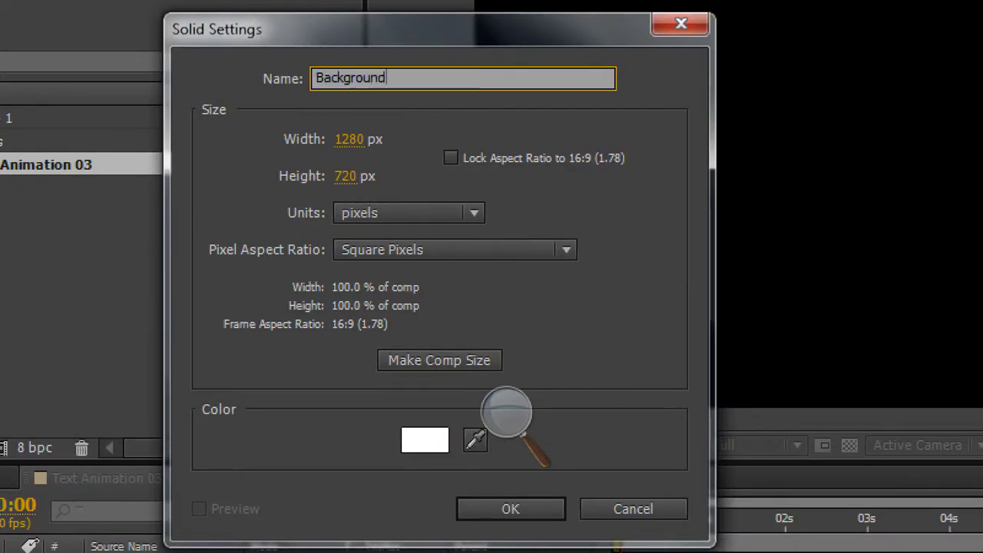
pyautogui.write('lor')
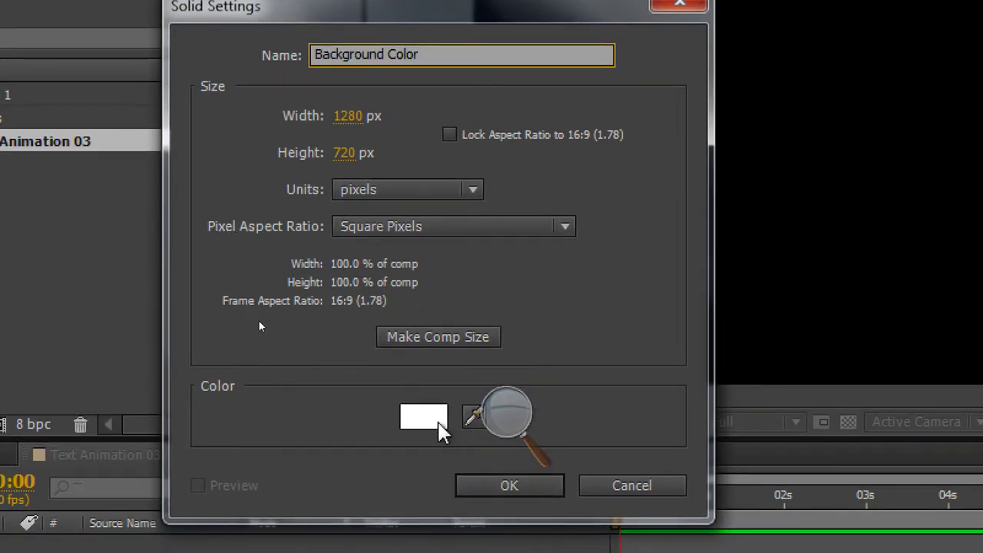
pyautogui.click(517, 492)
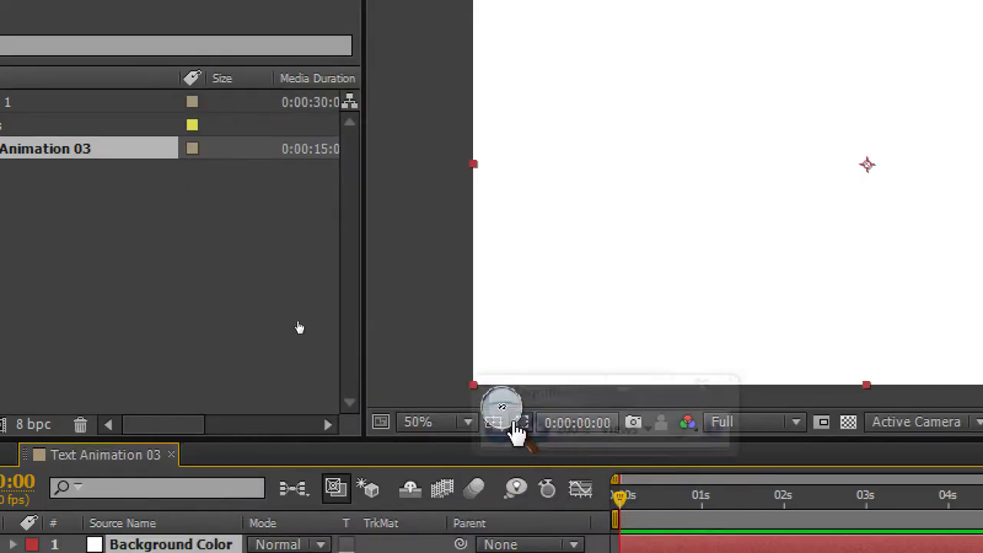
pyautogui.click(508, 429)
pyautogui.click(502, 435)
pyautogui.moveTo(304, 311); pyautogui.dragTo(716, 435)
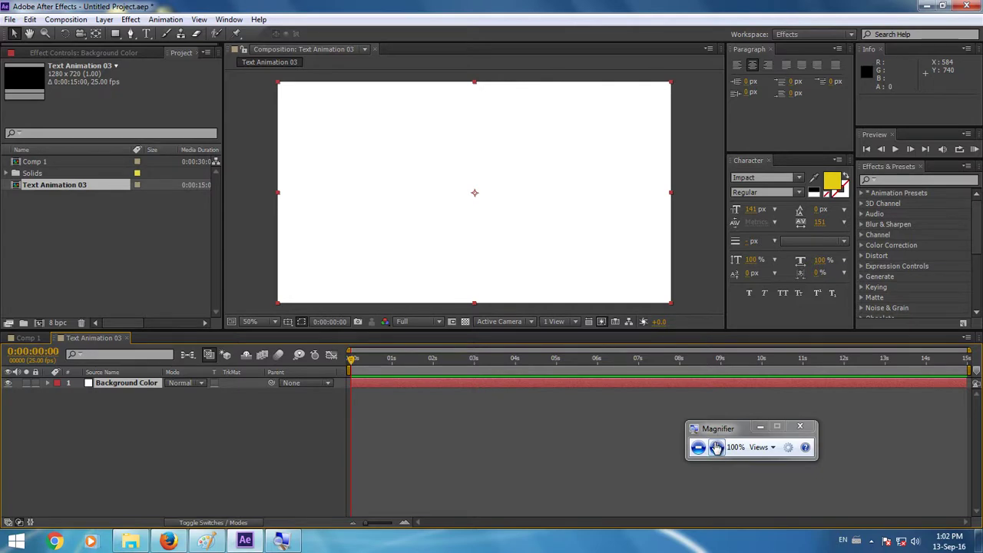
# - Apply Generate > Ramp to Background Color, a black-to-white gradient from 640,0 to 640,720
pyautogui.click(716, 447)
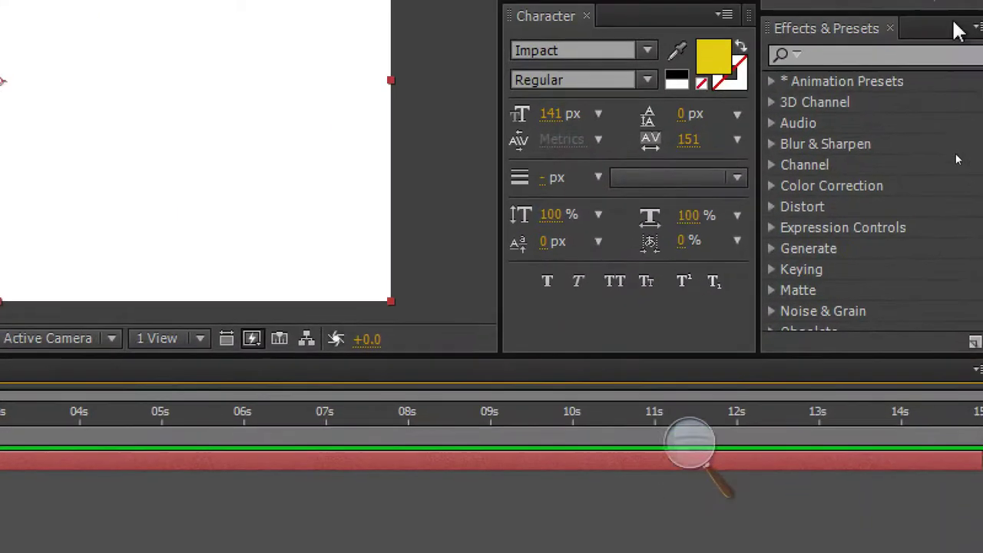
pyautogui.click(895, 116)
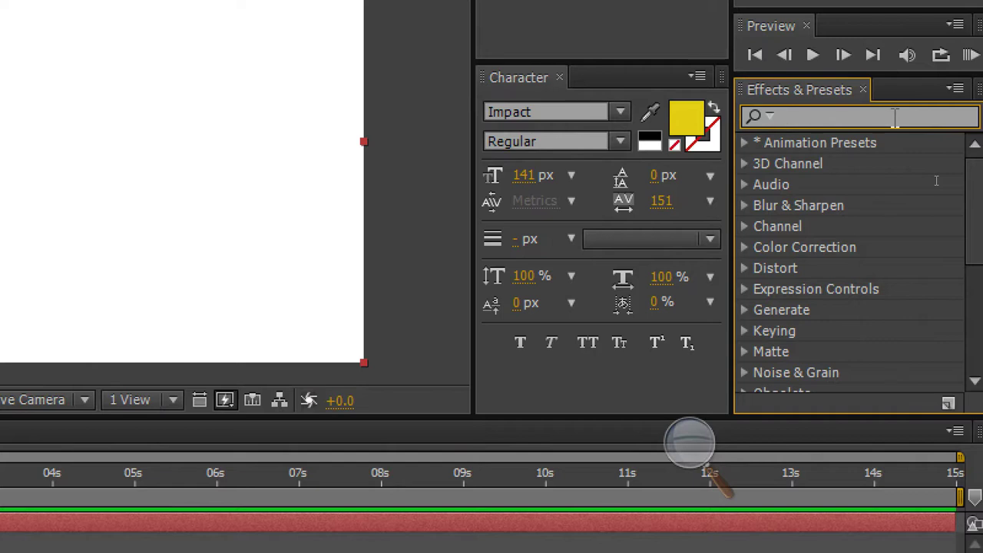
pyautogui.scroll(-3, 919, 213)
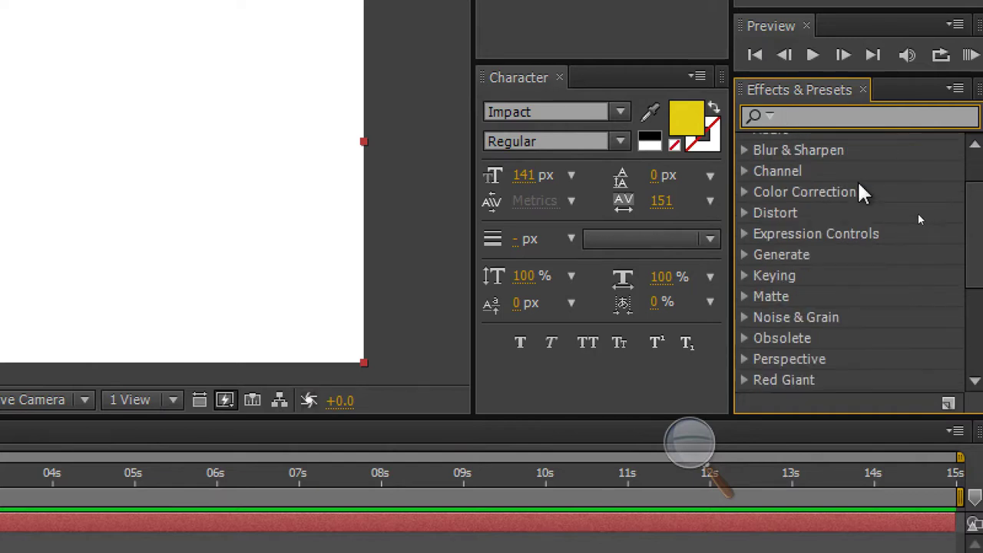
pyautogui.scroll(-2, 918, 213)
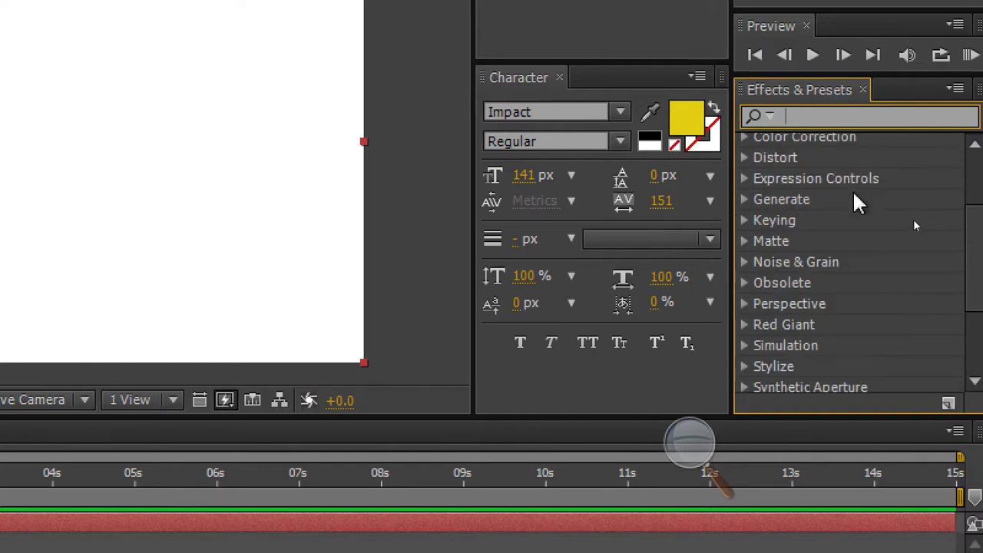
pyautogui.click(744, 200)
pyautogui.scroll(-4, 776, 211)
pyautogui.scroll(-3, 882, 231)
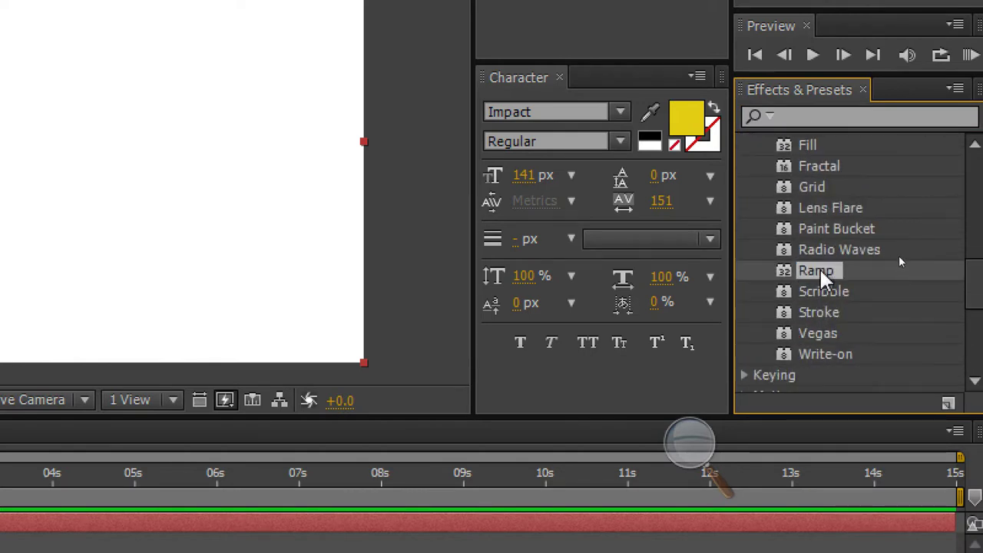
pyautogui.moveTo(831, 271); pyautogui.dragTo(177, 197)
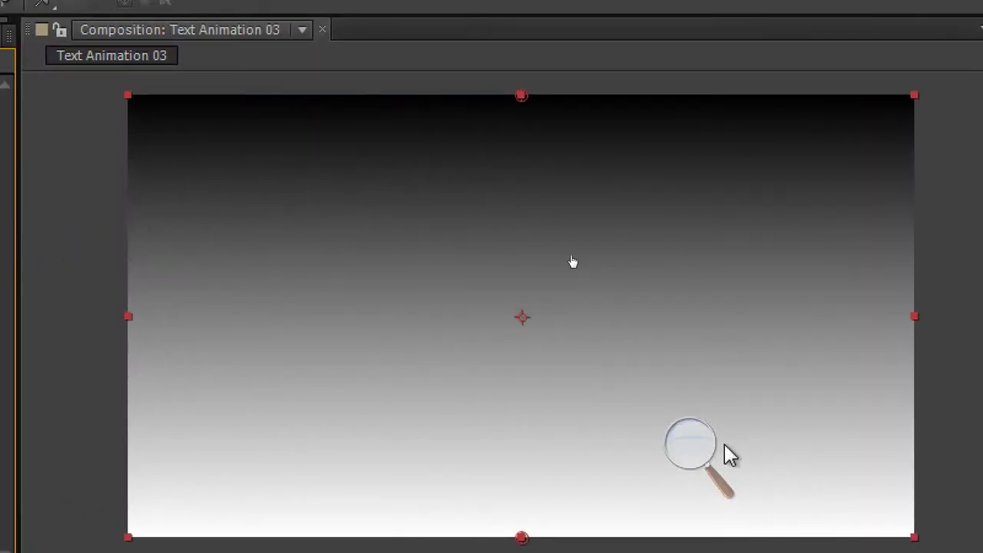
pyautogui.click(690, 446)
pyautogui.click(683, 460)
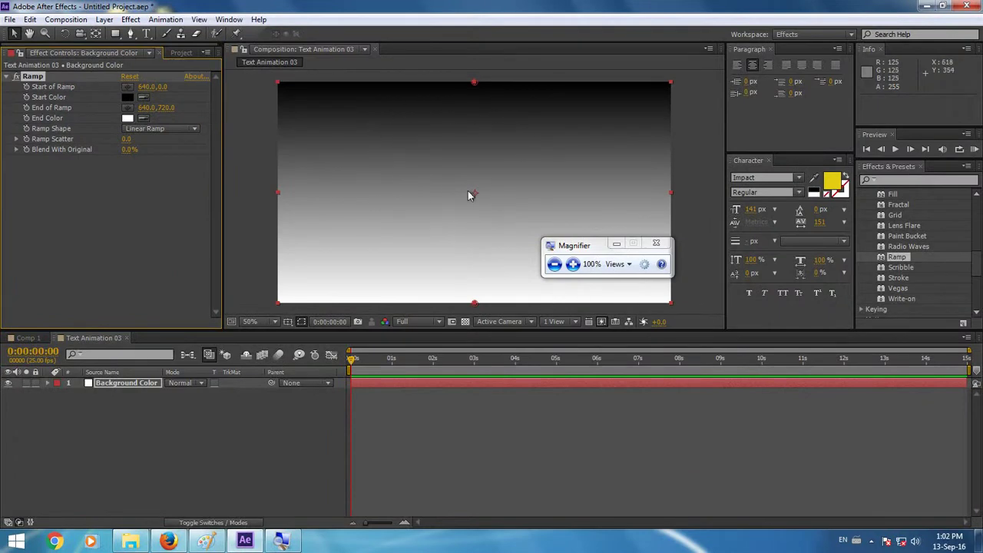
pyautogui.click(573, 265)
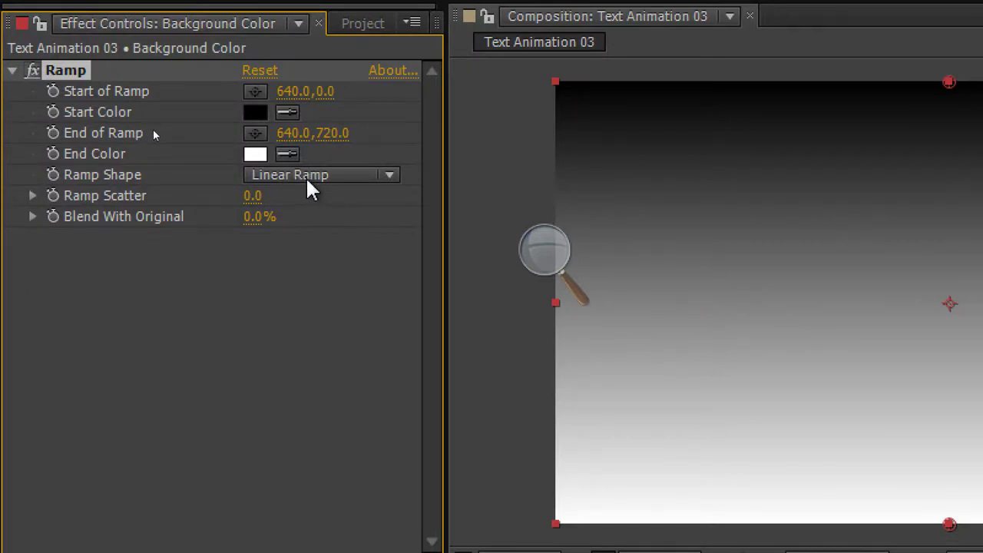
# - Set the Ramp Start Color to a dark green
pyautogui.click(250, 120)
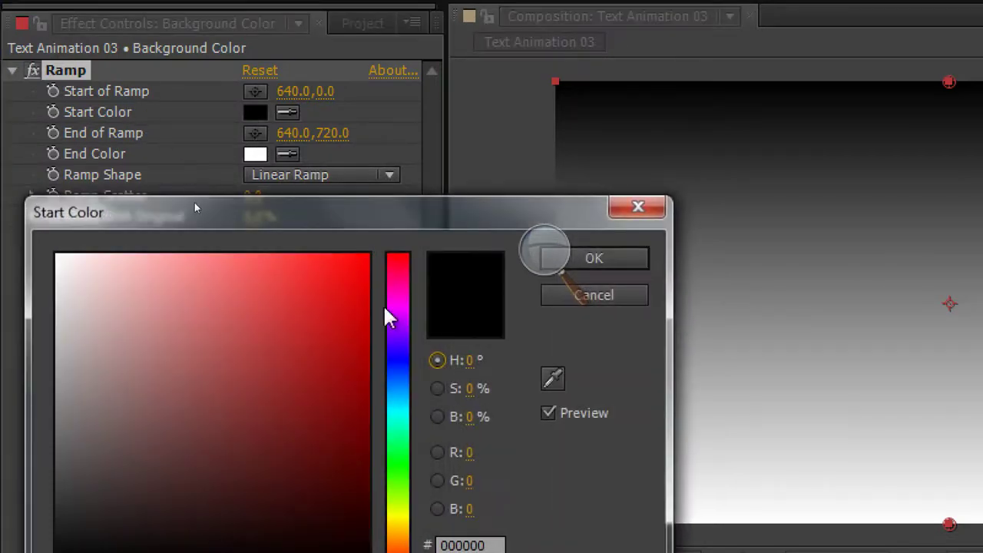
pyautogui.click(405, 471)
pyautogui.moveTo(405, 481); pyautogui.dragTo(420, 449)
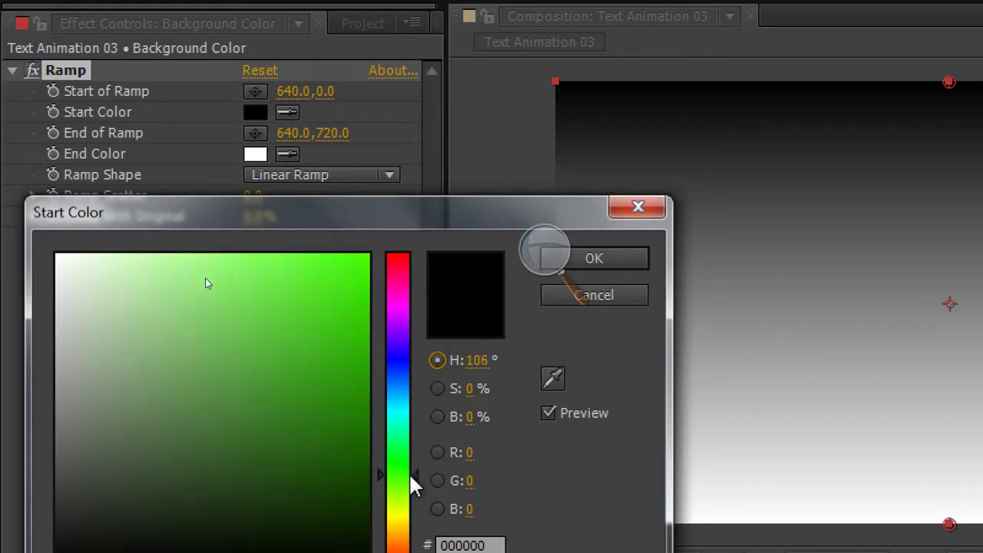
pyautogui.moveTo(344, 498)
pyautogui.mouseDown()
pyautogui.moveTo(371, 507)
pyautogui.moveTo(368, 492)
pyautogui.mouseUp()
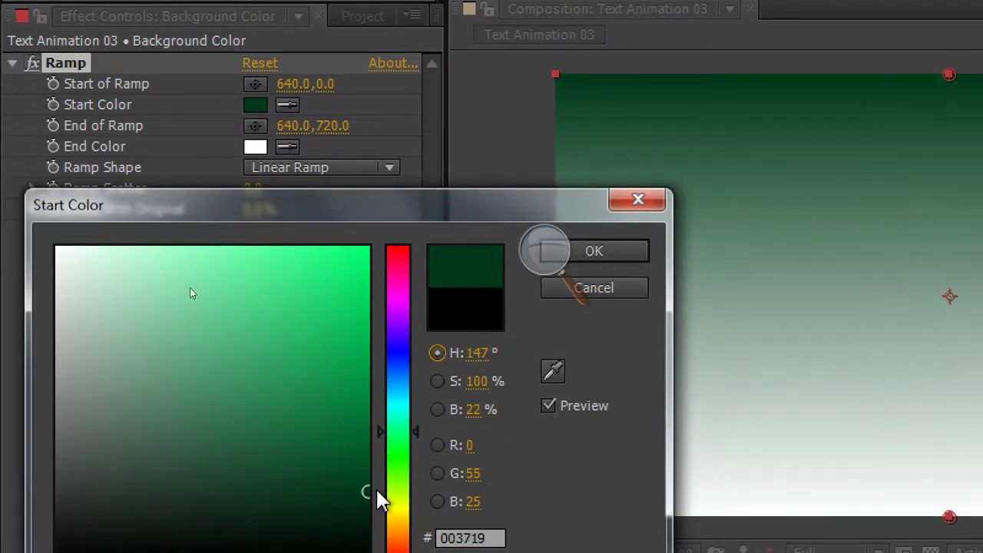
pyautogui.click(607, 257)
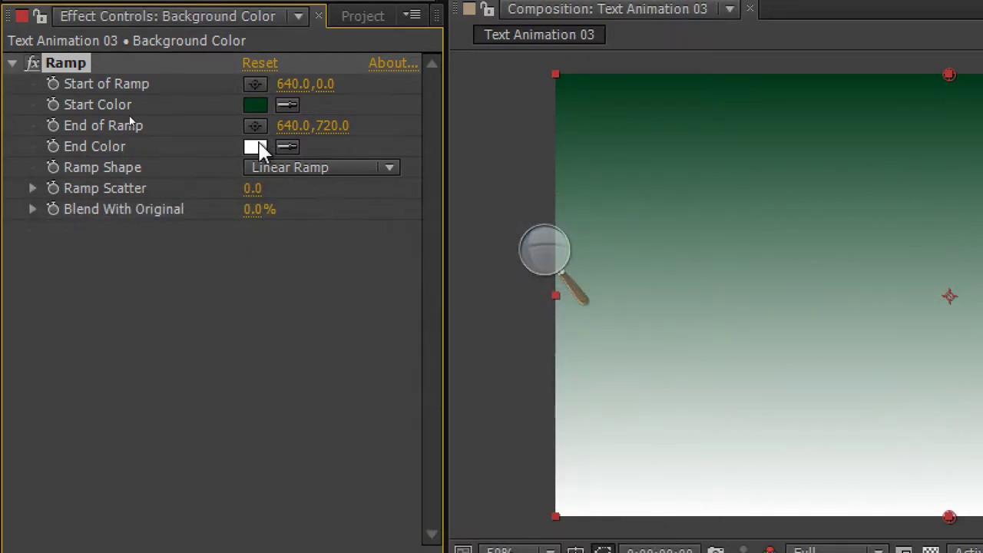
# - Set the Ramp End Color to bright mint green #2BF09F
pyautogui.click(261, 148)
pyautogui.moveTo(406, 456)
pyautogui.mouseDown()
pyautogui.moveTo(411, 507)
pyautogui.moveTo(413, 430)
pyautogui.mouseUp()
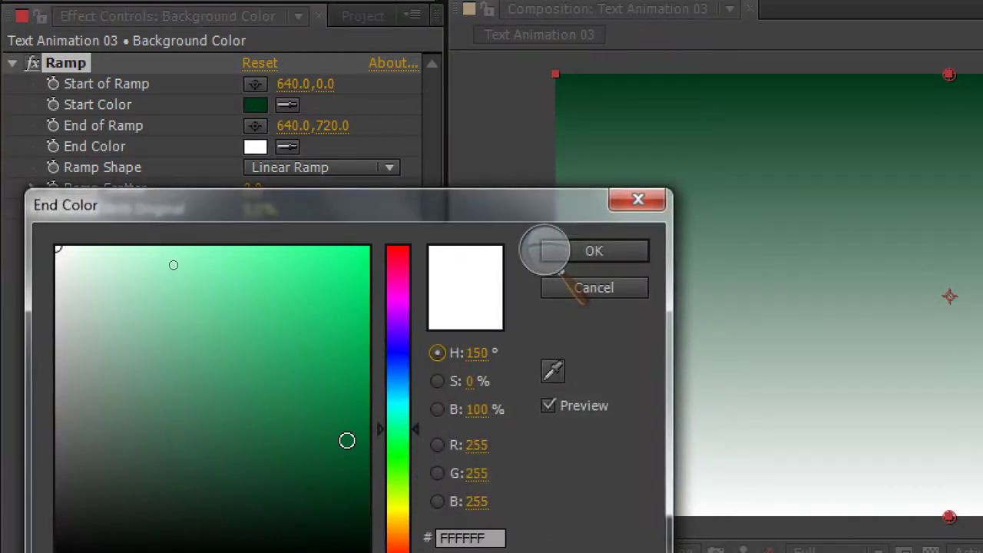
pyautogui.moveTo(347, 440)
pyautogui.mouseDown()
pyautogui.moveTo(287, 387)
pyautogui.moveTo(294, 318)
pyautogui.moveTo(325, 336)
pyautogui.moveTo(288, 384)
pyautogui.mouseUp()
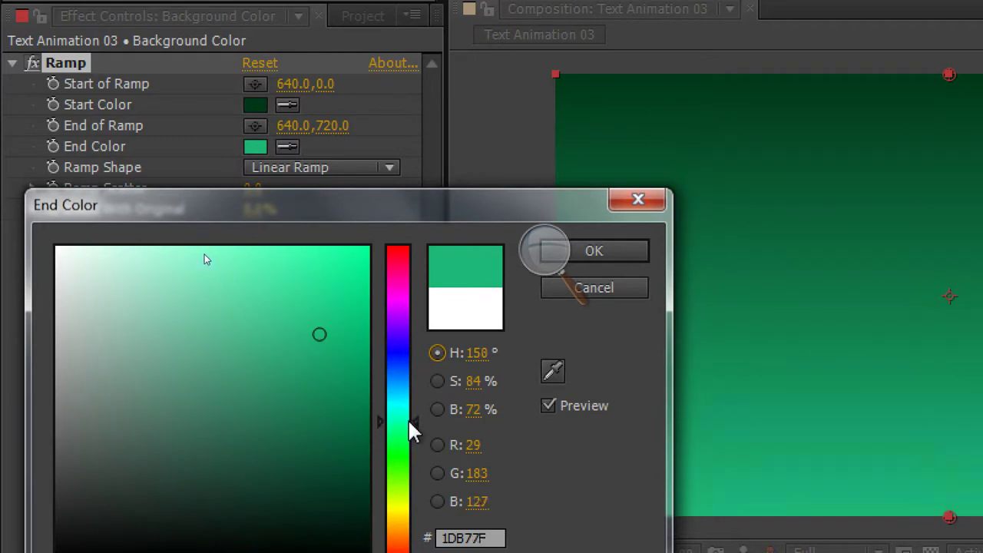
pyautogui.moveTo(411, 432)
pyautogui.mouseDown()
pyautogui.moveTo(406, 445)
pyautogui.moveTo(406, 432)
pyautogui.mouseUp()
pyautogui.moveTo(325, 303)
pyautogui.mouseDown()
pyautogui.moveTo(313, 310)
pyautogui.moveTo(312, 265)
pyautogui.mouseUp()
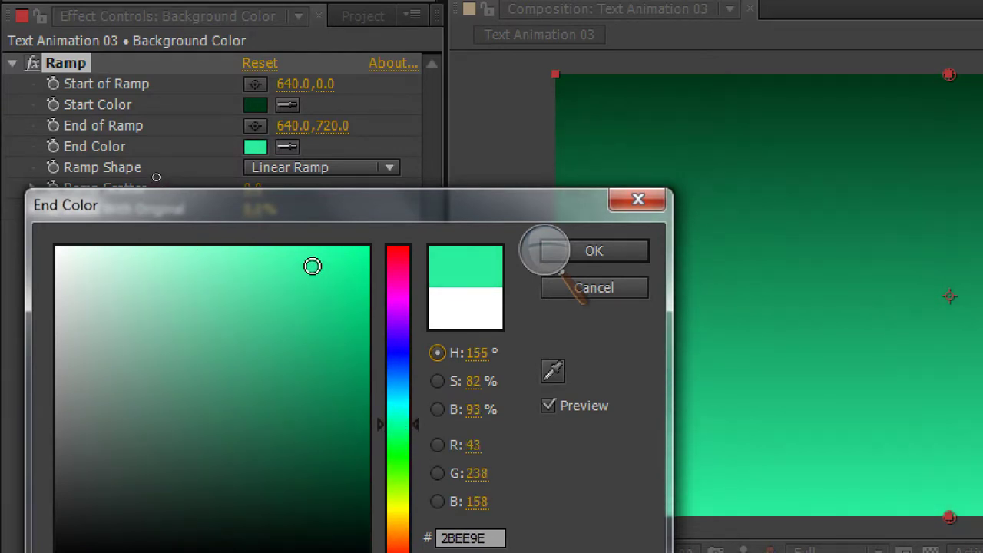
pyautogui.click(607, 252)
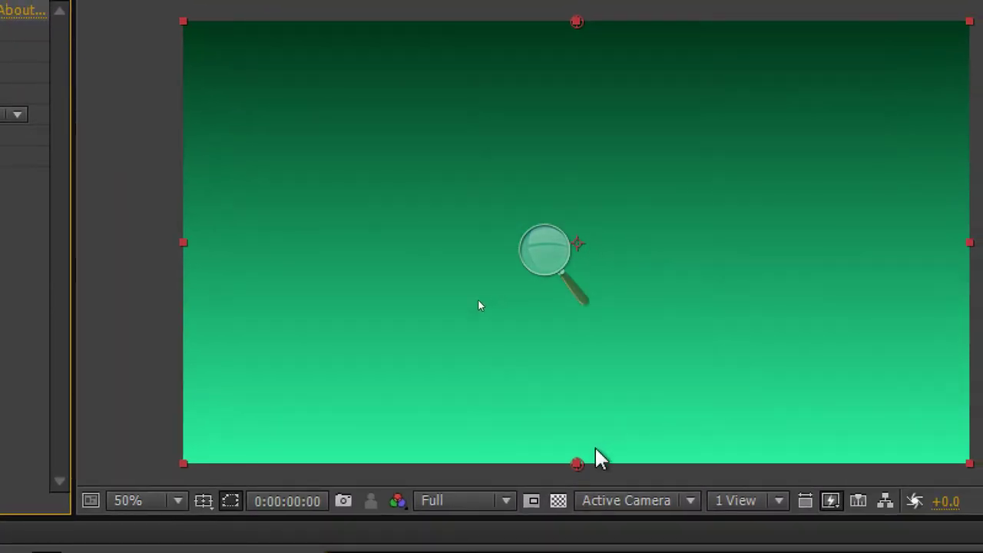
# - Move the Ramp end point to 640,362 and the start point to 642,-20
pyautogui.moveTo(577, 465)
pyautogui.mouseDown()
pyautogui.moveTo(582, 224)
pyautogui.moveTo(606, 259)
pyautogui.moveTo(577, 242)
pyautogui.mouseUp()
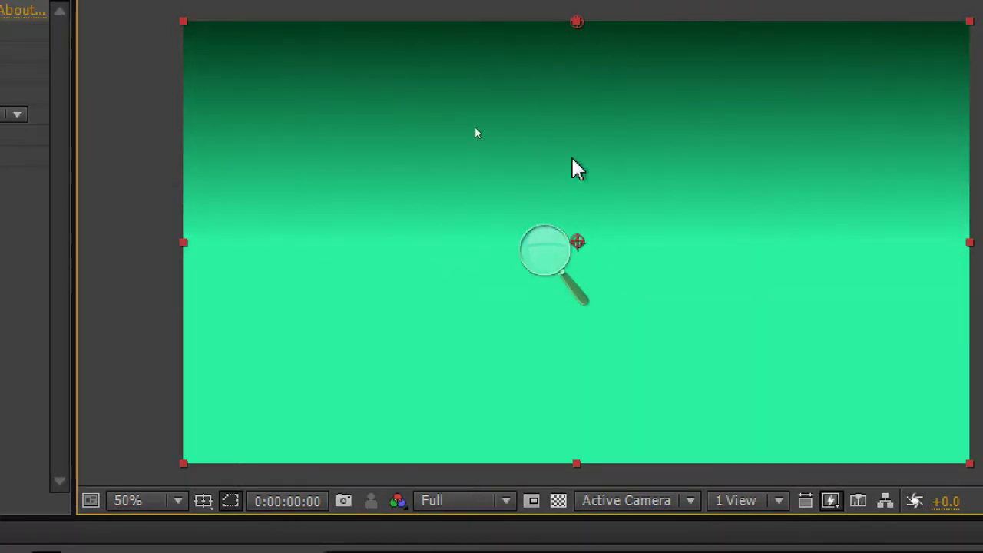
pyautogui.moveTo(576, 23)
pyautogui.mouseDown()
pyautogui.moveTo(577, 208)
pyautogui.moveTo(580, 33)
pyautogui.mouseUp()
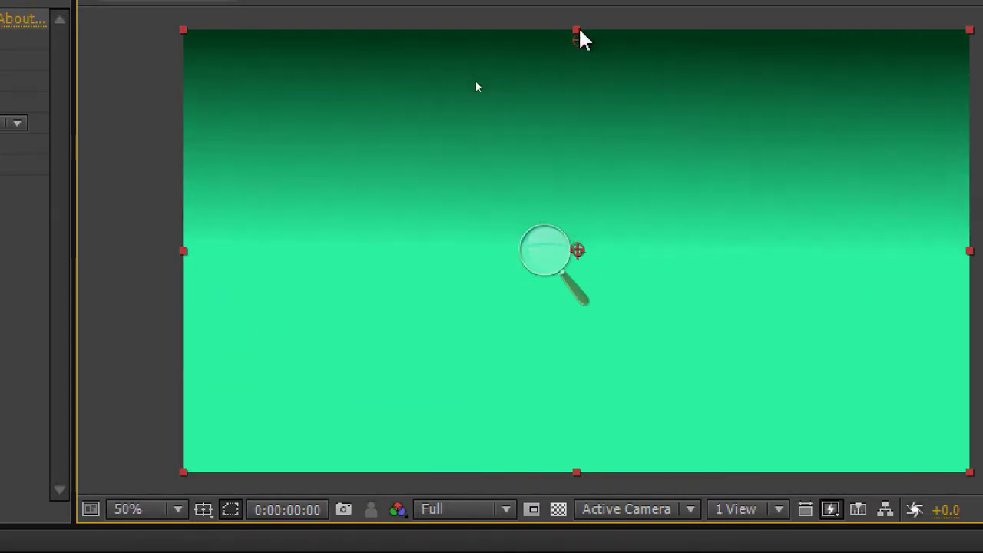
pyautogui.moveTo(577, 33); pyautogui.dragTo(577, 23)
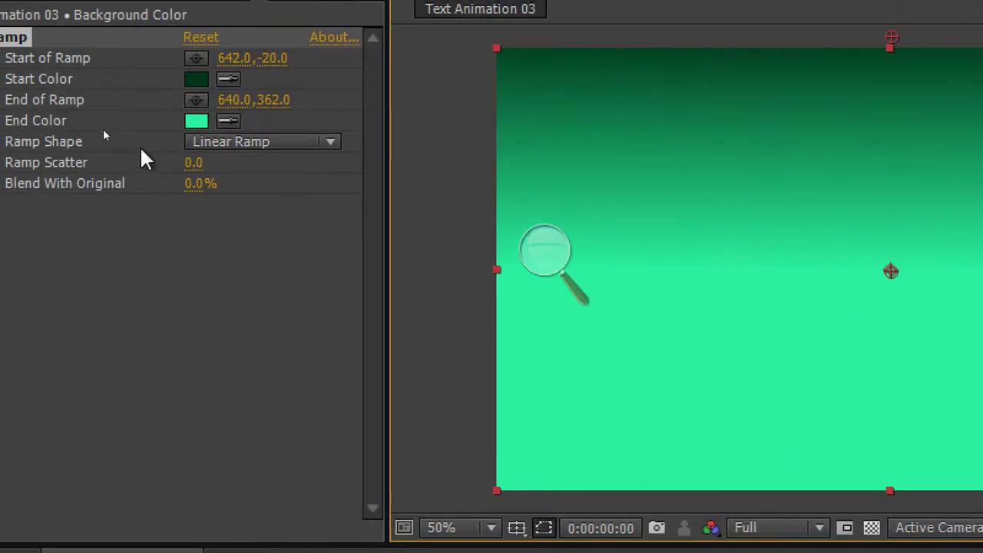
# - Change the Ramp End Color to the deeper mint green #0CC076
pyautogui.click(195, 121)
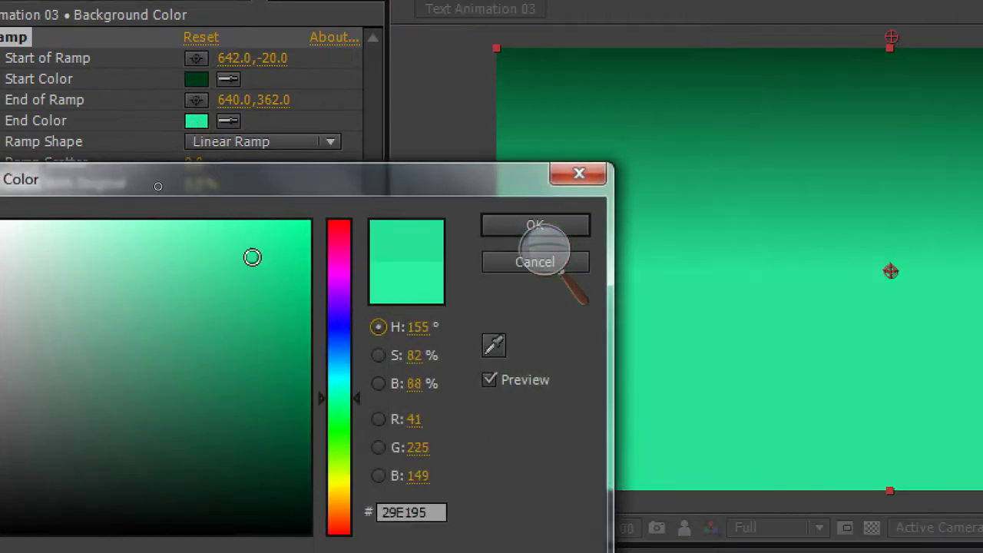
pyautogui.moveTo(252, 257); pyautogui.dragTo(299, 303)
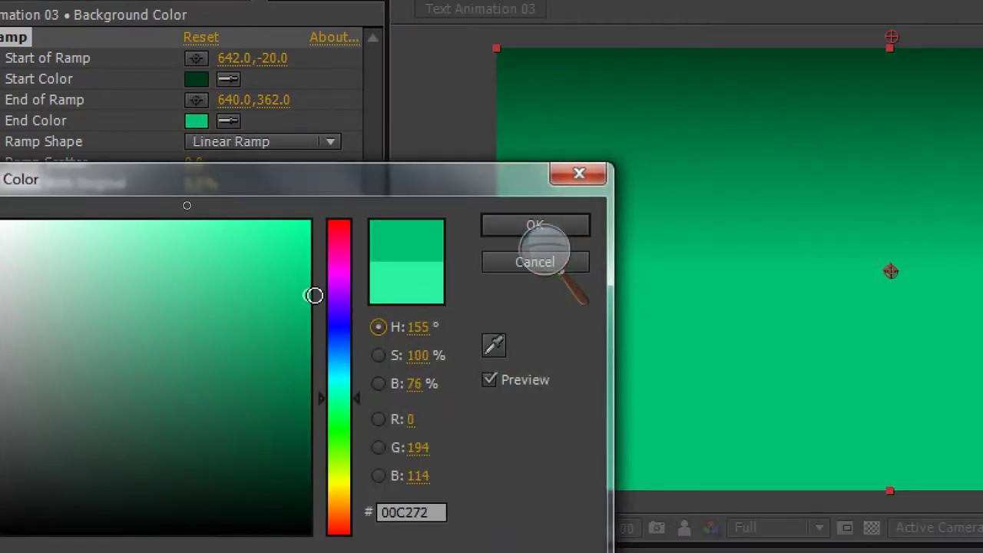
pyautogui.moveTo(310, 295)
pyautogui.mouseDown()
pyautogui.moveTo(279, 293)
pyautogui.moveTo(293, 295)
pyautogui.mouseUp()
pyautogui.click(575, 225)
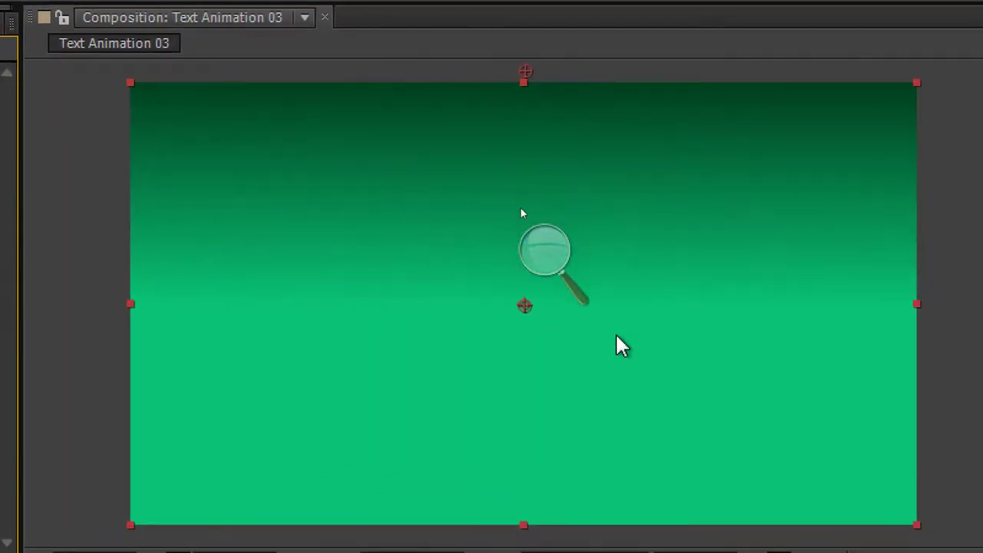
pyautogui.click(546, 252)
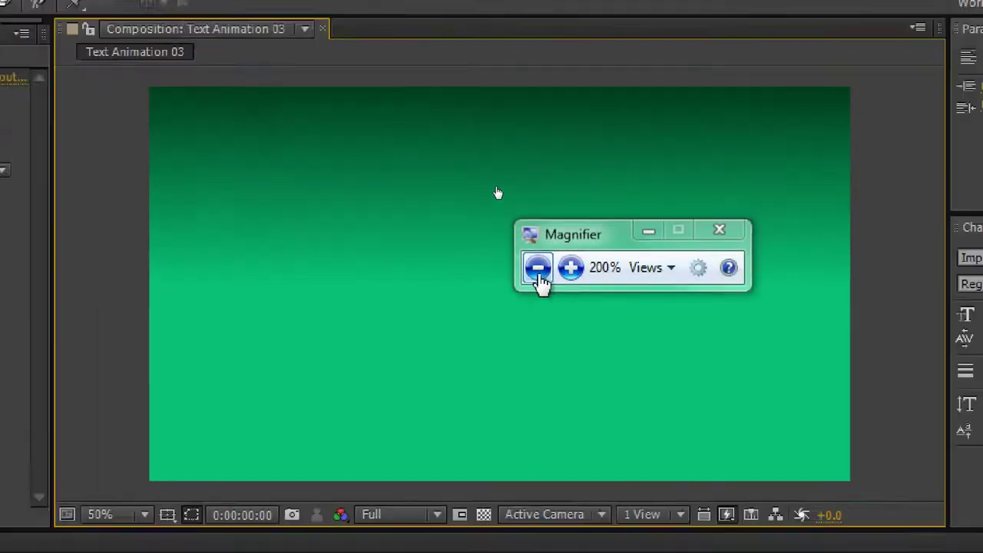
pyautogui.click(538, 269)
pyautogui.moveTo(523, 171); pyautogui.dragTo(684, 399)
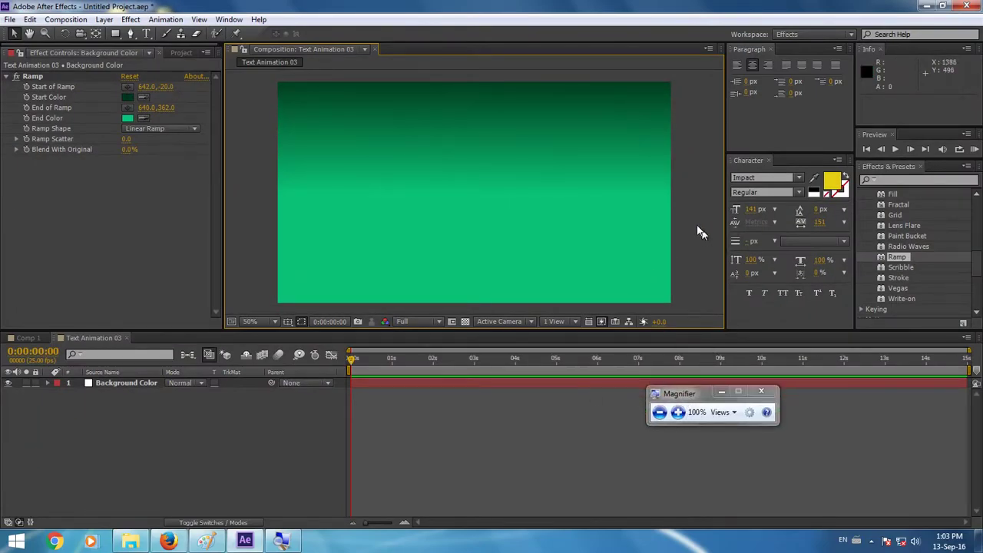
# - Type 'NWAY KAYAN' as a yellow Impact 141 px text layer and centre it
pyautogui.click(147, 32)
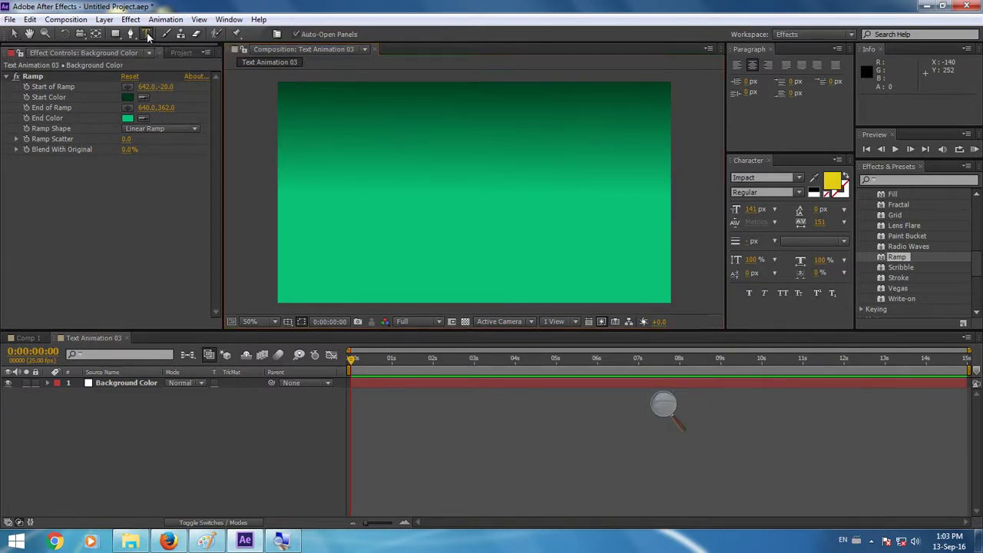
pyautogui.click(356, 193)
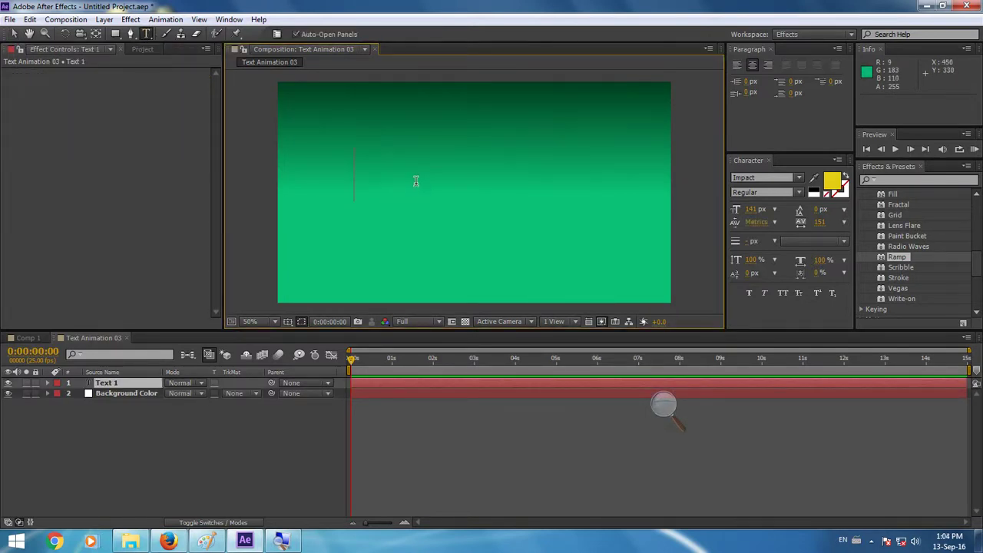
pyautogui.write('NWAY ')
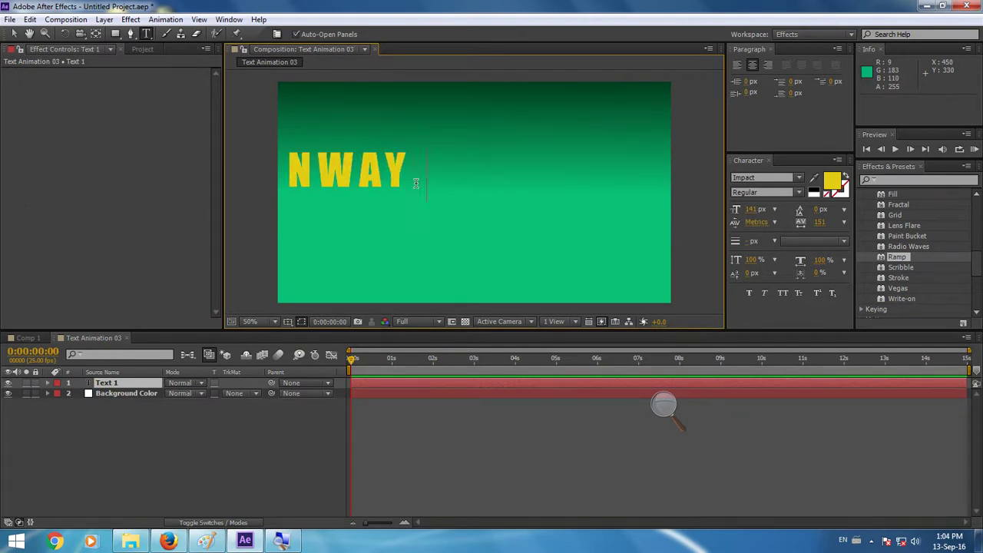
pyautogui.write('KAYAN')
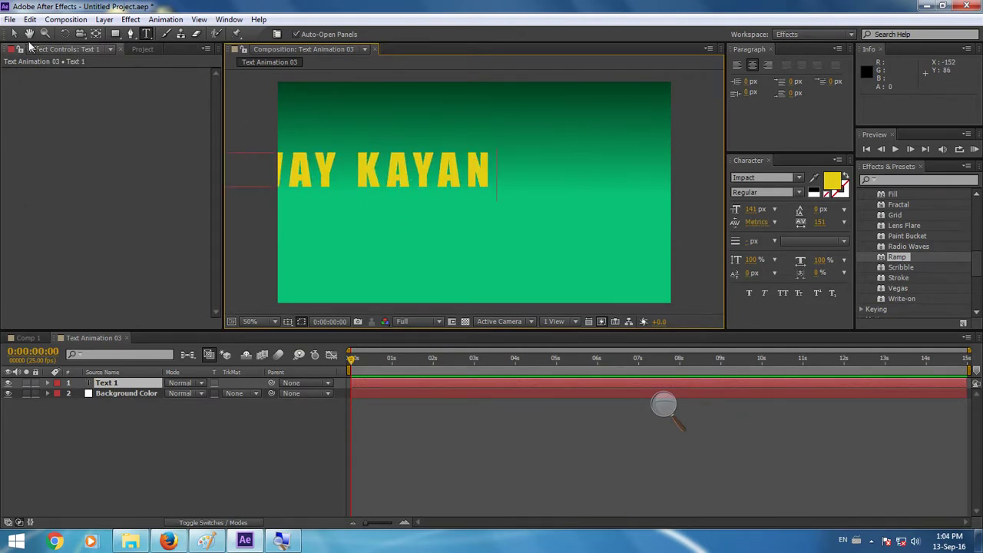
pyautogui.click(13, 33)
pyautogui.press('capslock')
pyautogui.press('capslock')
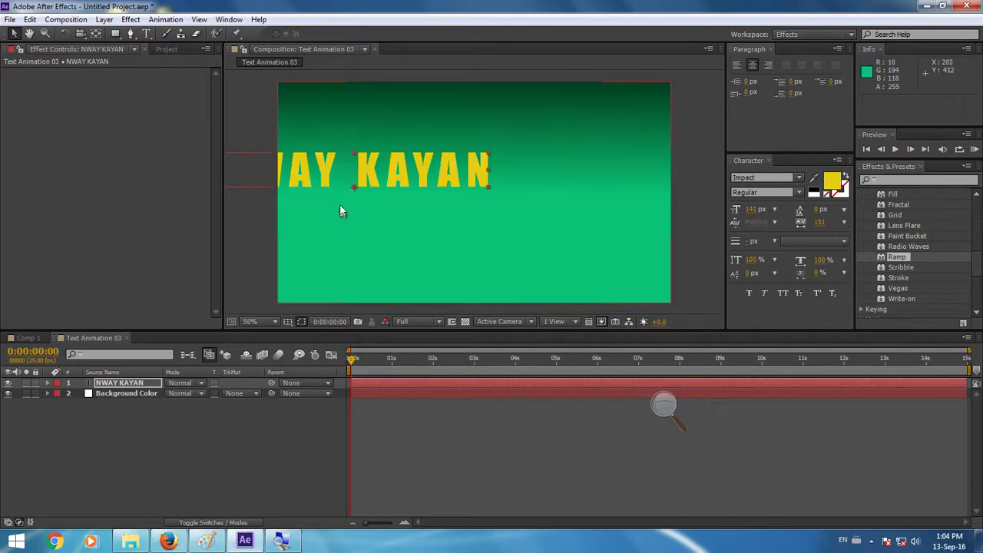
pyautogui.moveTo(368, 172); pyautogui.dragTo(494, 199)
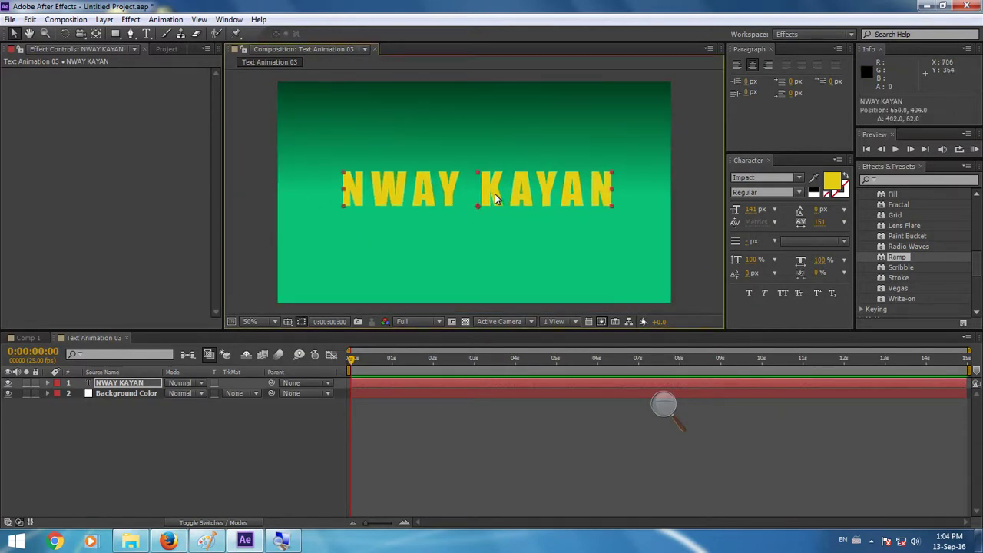
pyautogui.press('.')
pyautogui.scroll(2, 493, 196)
pyautogui.scroll(-4, 494, 196)
pyautogui.scroll(2, 507, 191)
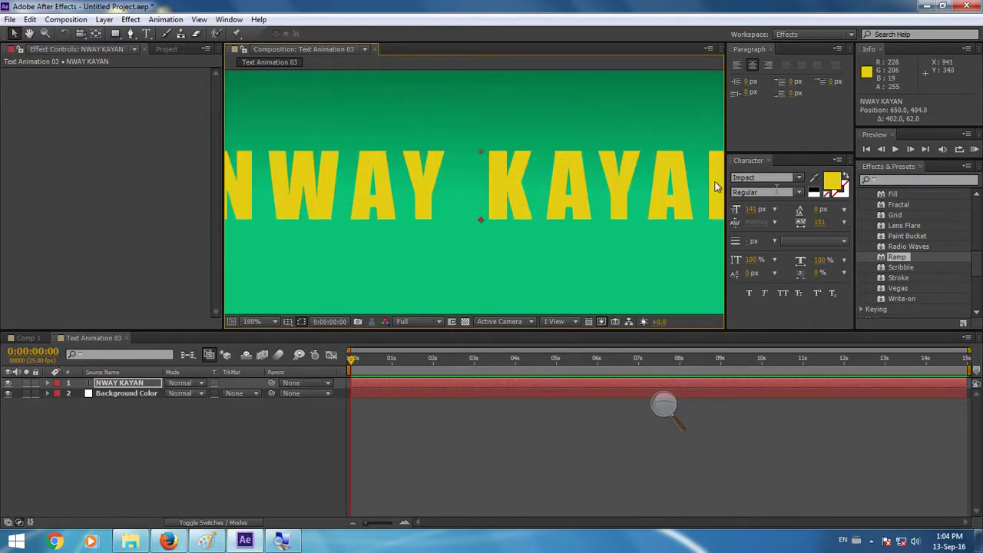
# - Adjust the title's fill to a brighter, more saturated yellow
pyautogui.click(833, 183)
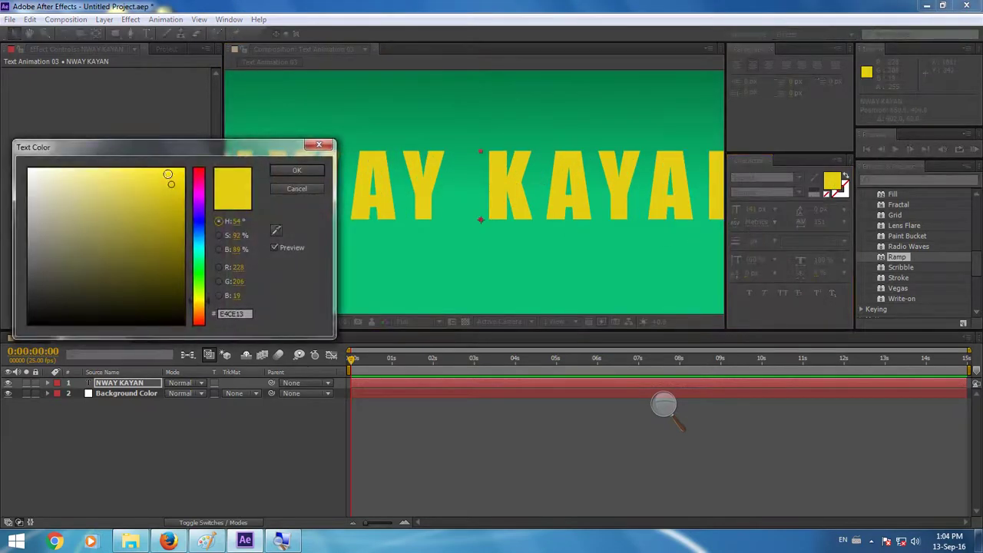
pyautogui.click(148, 173)
pyautogui.moveTo(137, 173); pyautogui.dragTo(154, 167)
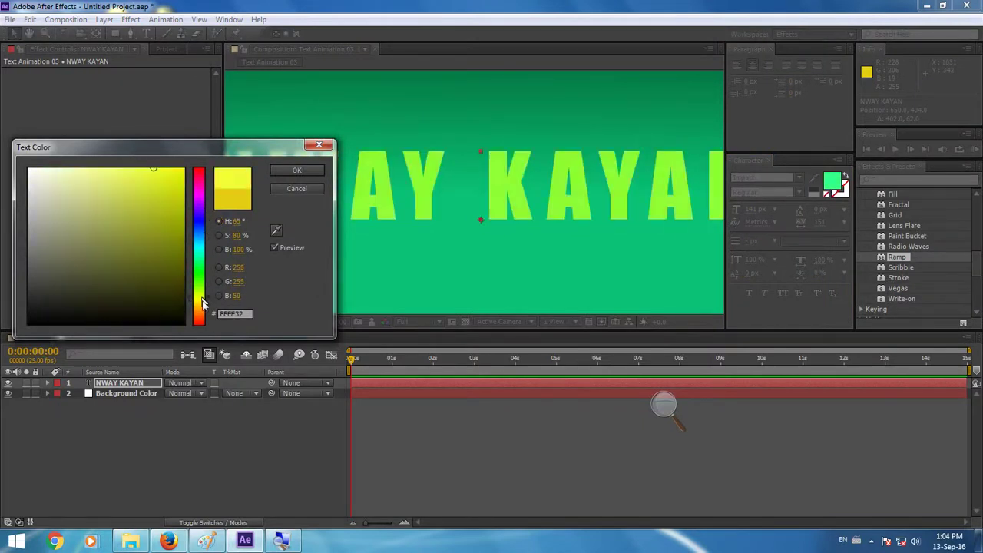
pyautogui.moveTo(202, 302); pyautogui.dragTo(202, 300)
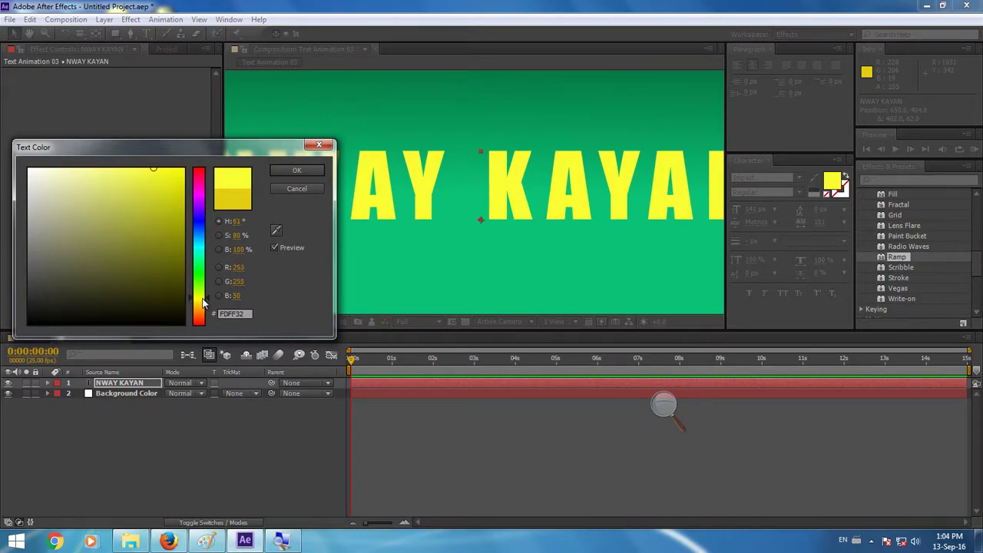
pyautogui.moveTo(163, 180); pyautogui.dragTo(145, 177)
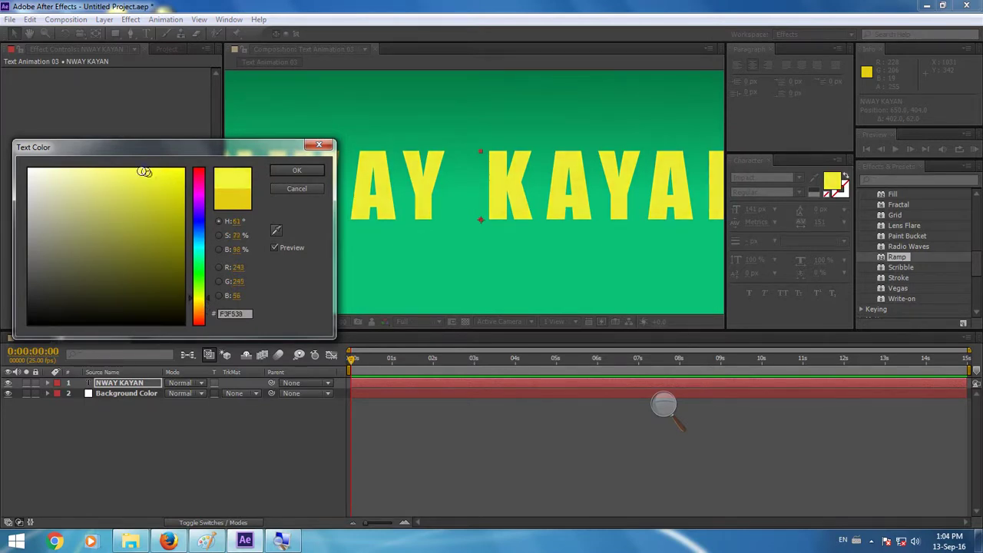
pyautogui.click(297, 170)
pyautogui.scroll(-2, 478, 196)
pyautogui.scroll(-1, 478, 200)
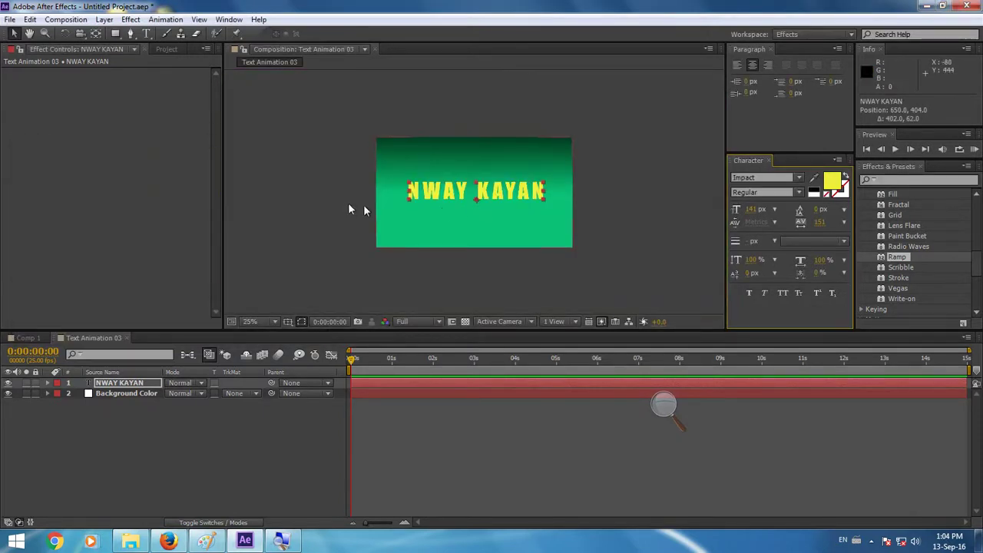
pyautogui.scroll(1, 441, 202)
pyautogui.scroll(1, 496, 198)
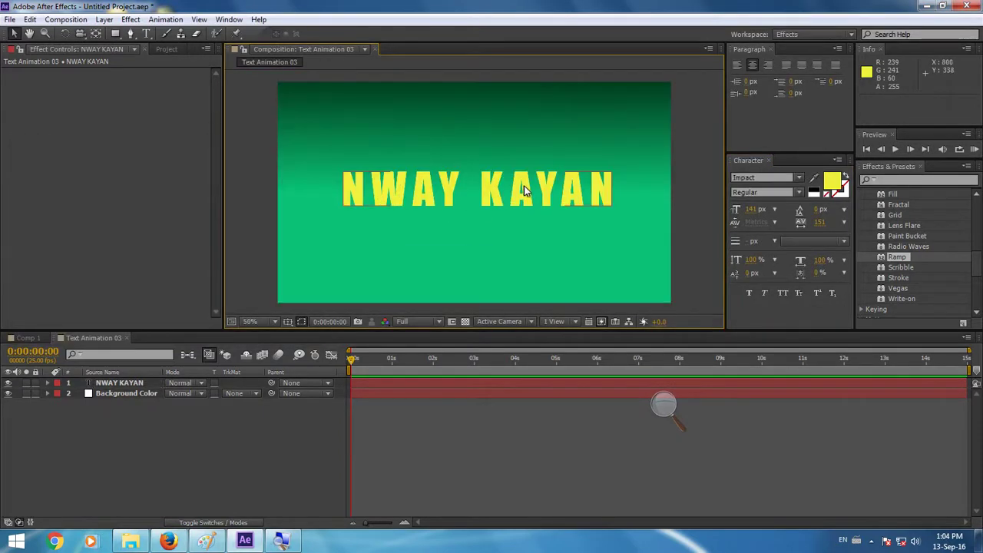
# - Shift the NWAY KAYAN fill hue from yellow to a bright lime green
pyautogui.click(606, 198)
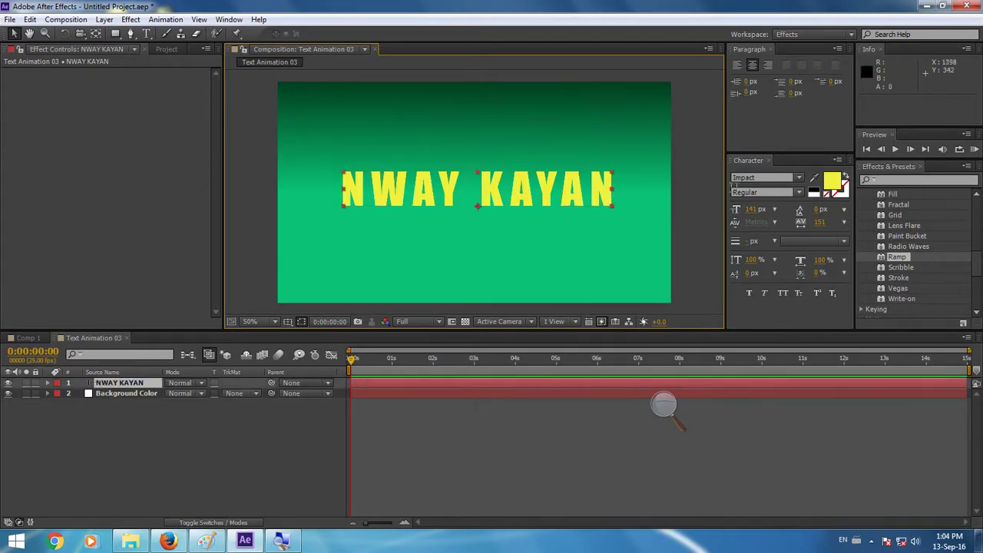
pyautogui.click(830, 182)
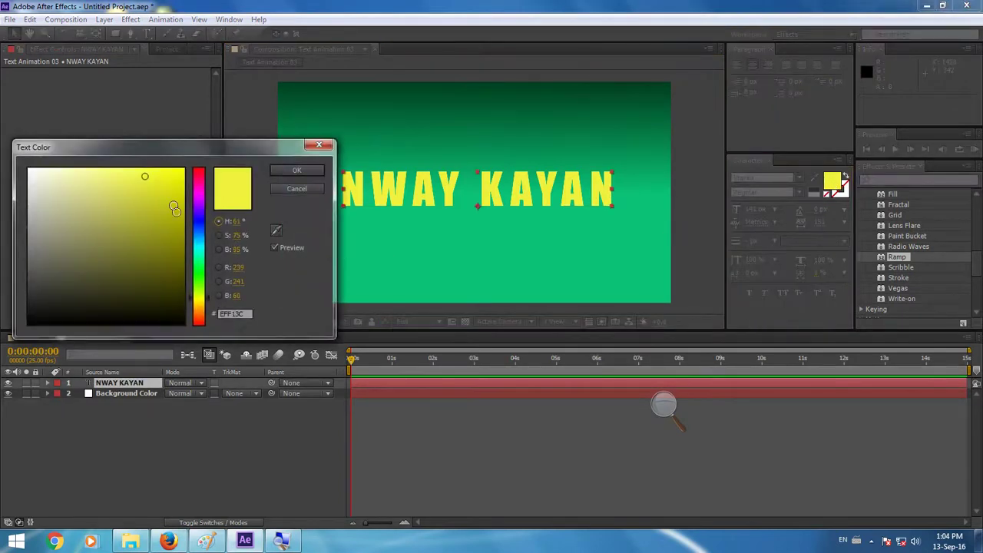
pyautogui.moveTo(202, 302); pyautogui.dragTo(206, 289)
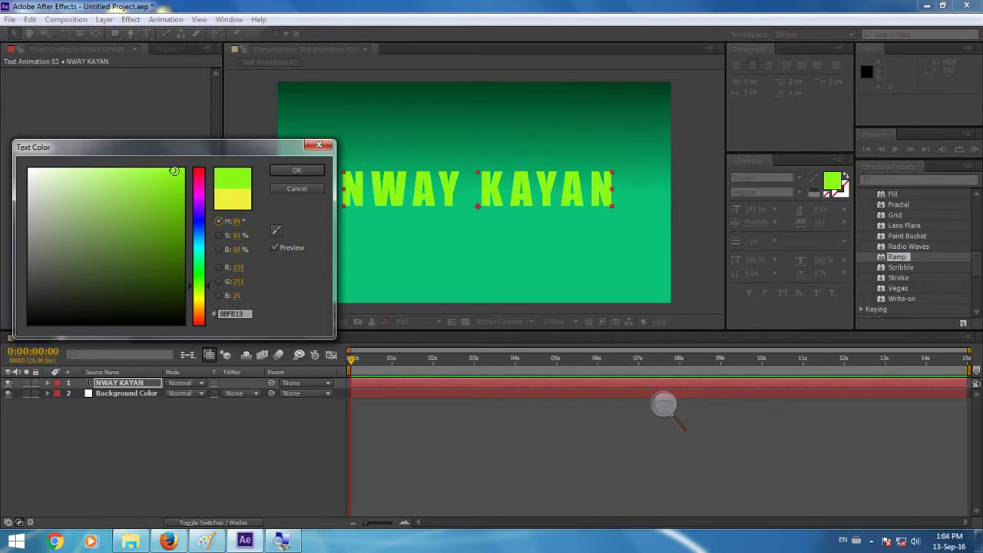
pyautogui.moveTo(174, 172); pyautogui.dragTo(171, 164)
pyautogui.click(296, 170)
pyautogui.click(454, 198)
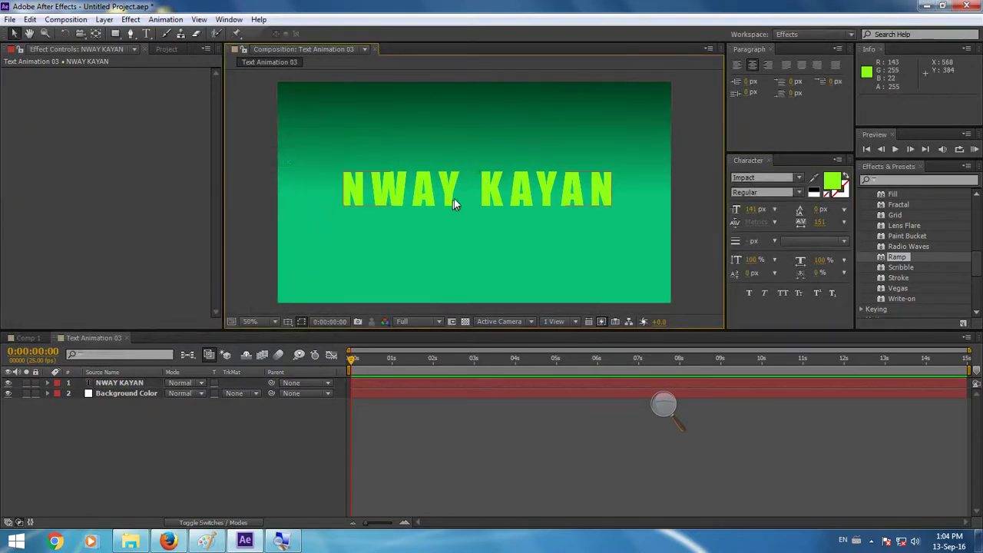
pyautogui.scroll(1, 456, 201)
pyautogui.scroll(-3, 456, 198)
pyautogui.scroll(-2, 455, 199)
pyautogui.scroll(2, 458, 198)
pyautogui.click(837, 184)
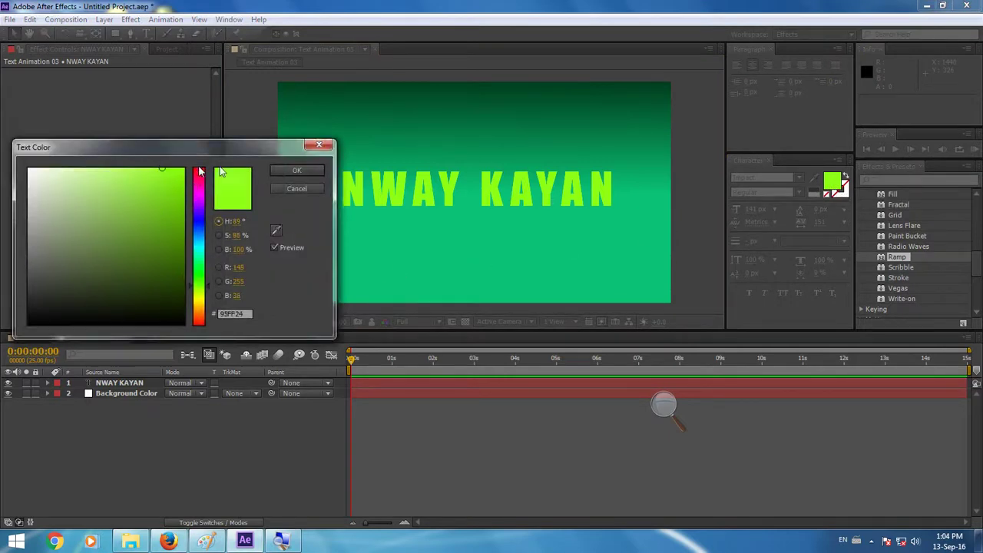
pyautogui.click(292, 170)
# - Set NWAY KAYAN's tracking to 70 and raise its font size from 141 to 147 px
pyautogui.scroll(2, 477, 186)
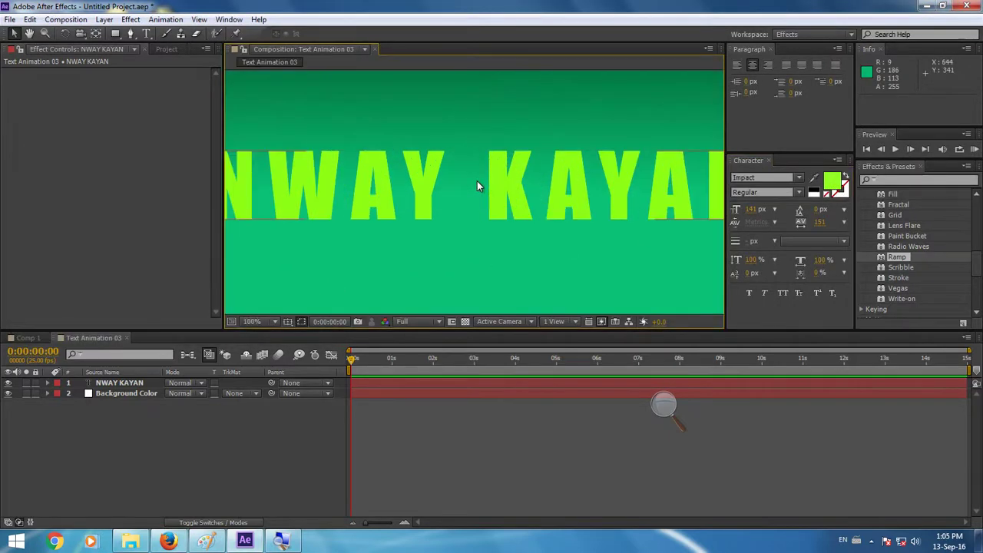
pyautogui.scroll(-2, 477, 183)
pyautogui.scroll(2, 484, 182)
pyautogui.click(502, 185)
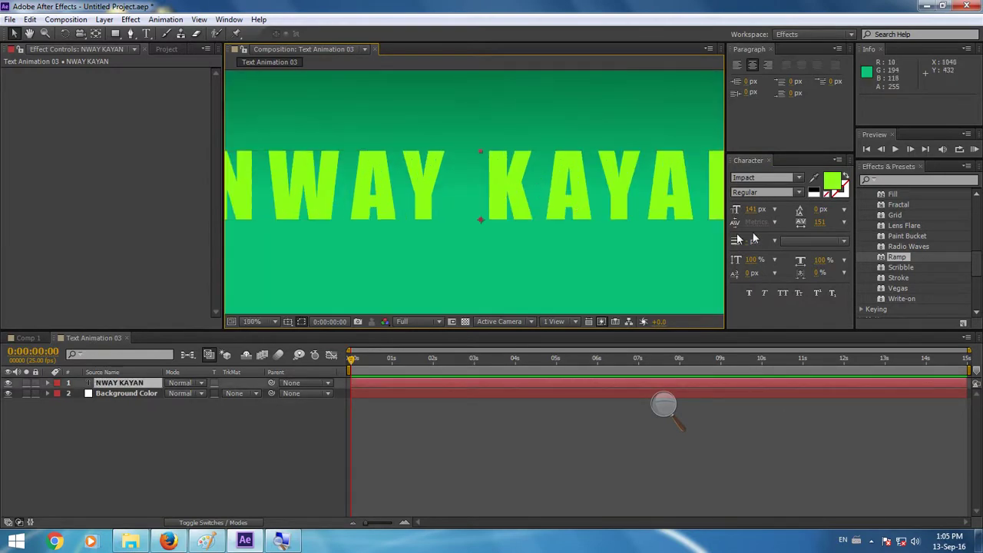
pyautogui.click(665, 401)
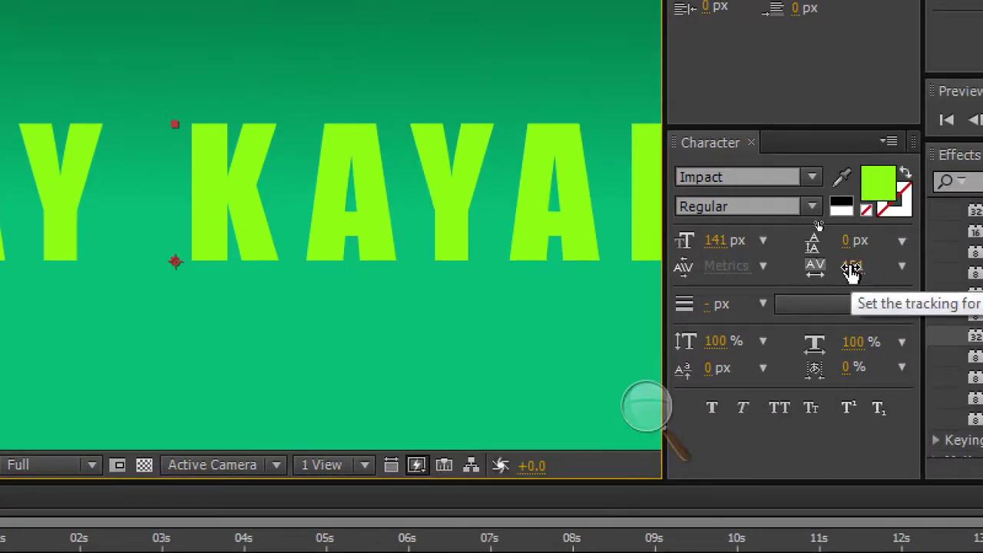
pyautogui.moveTo(852, 271); pyautogui.dragTo(724, 258)
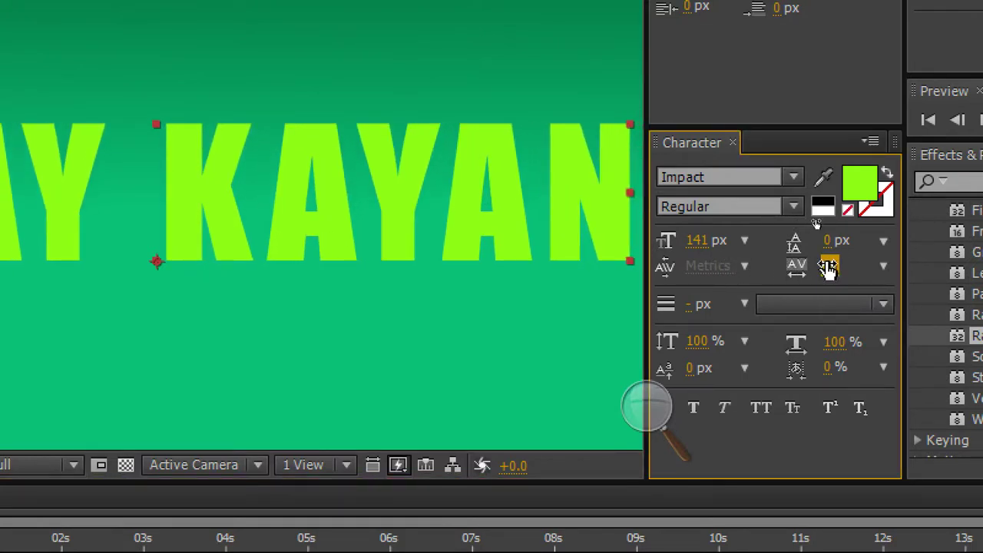
pyautogui.click(696, 240)
pyautogui.moveTo(696, 240); pyautogui.dragTo(669, 246)
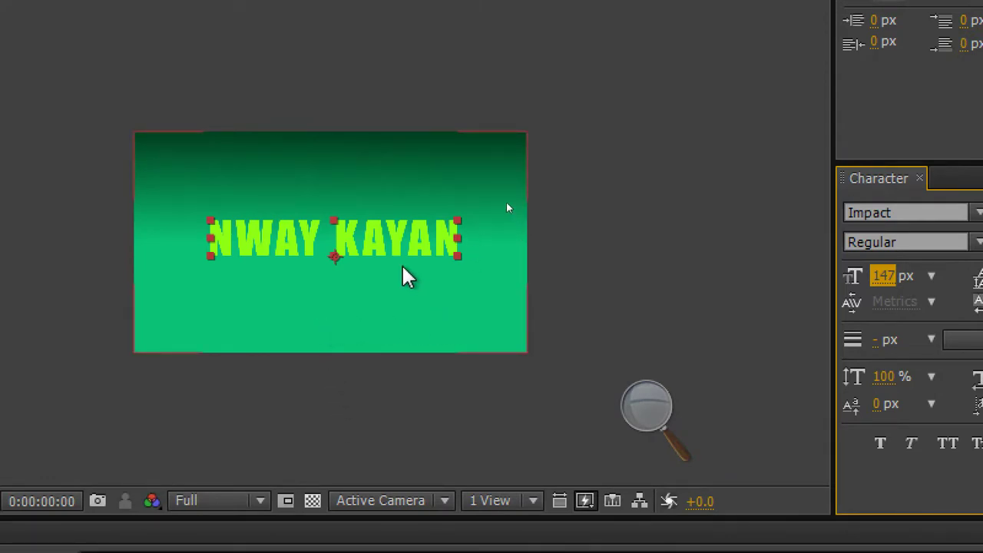
pyautogui.scroll(3, 354, 254)
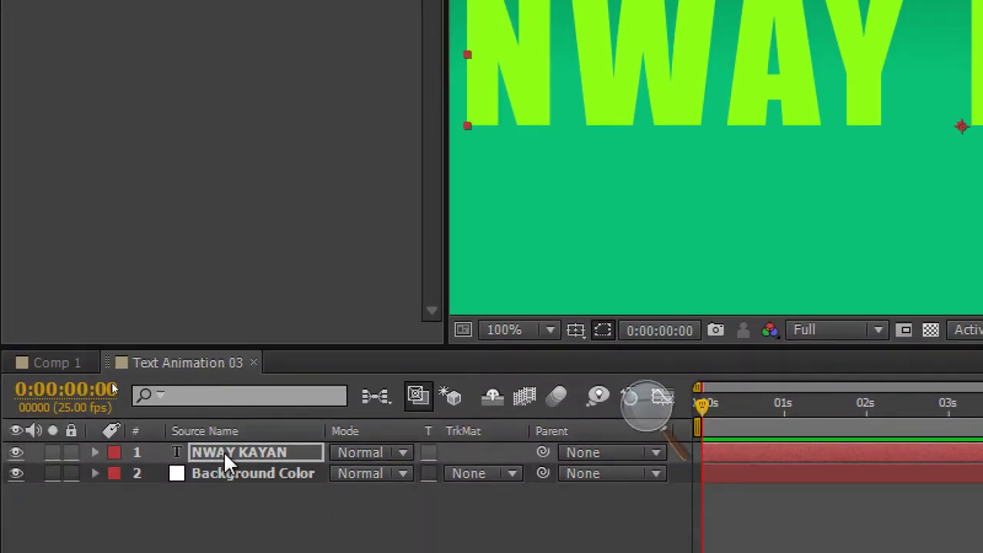
# - Add a Drop Shadow layer style to the NWAY KAYAN text layer from the Layer menu
pyautogui.press('Return')
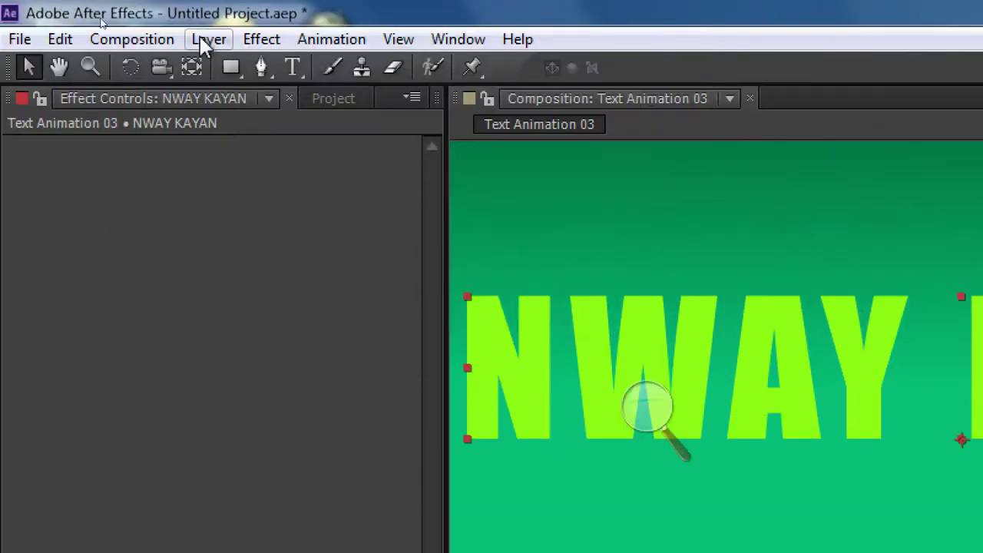
pyautogui.click(223, 47)
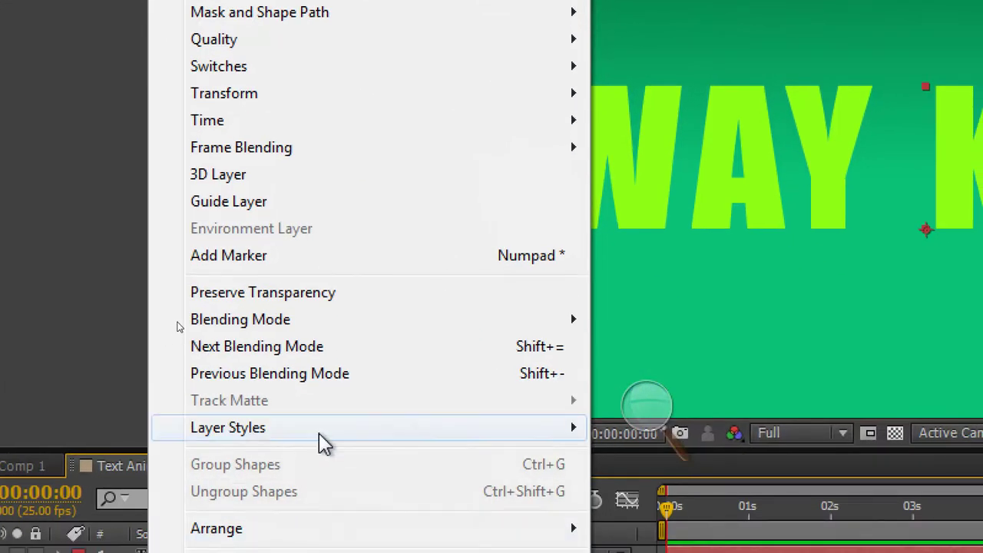
pyautogui.moveTo(319, 433)
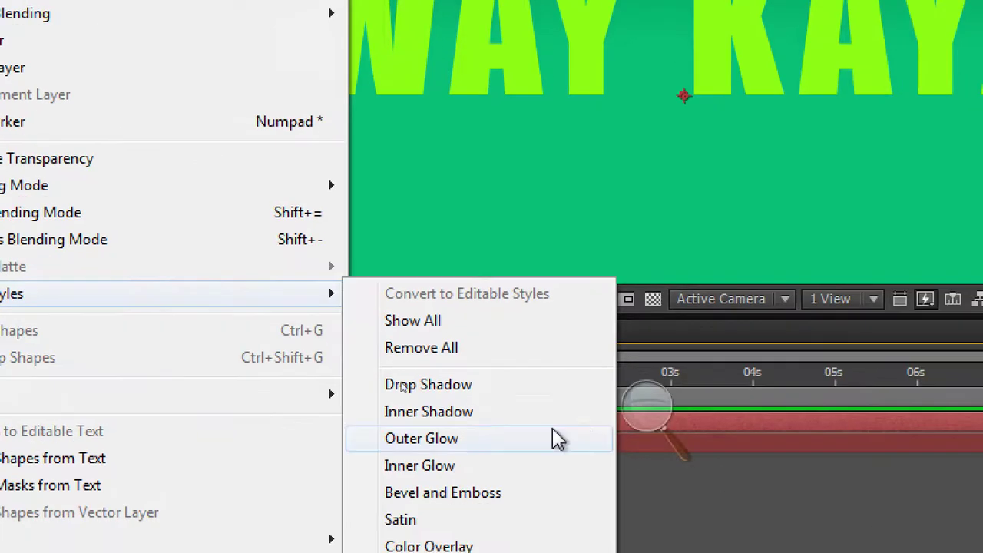
pyautogui.click(469, 386)
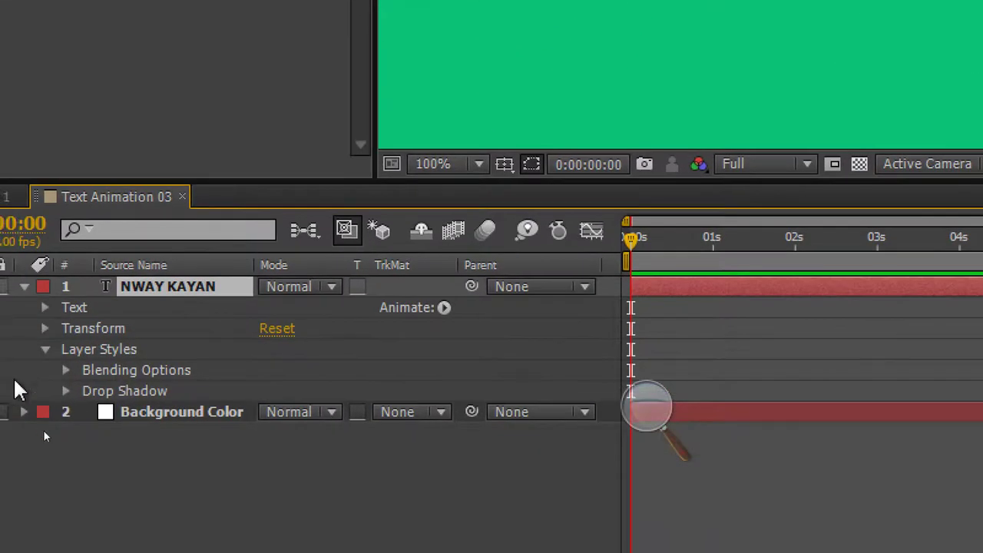
# - Expand the Drop Shadow settings and change its Size from 6 to 5
pyautogui.click(66, 391)
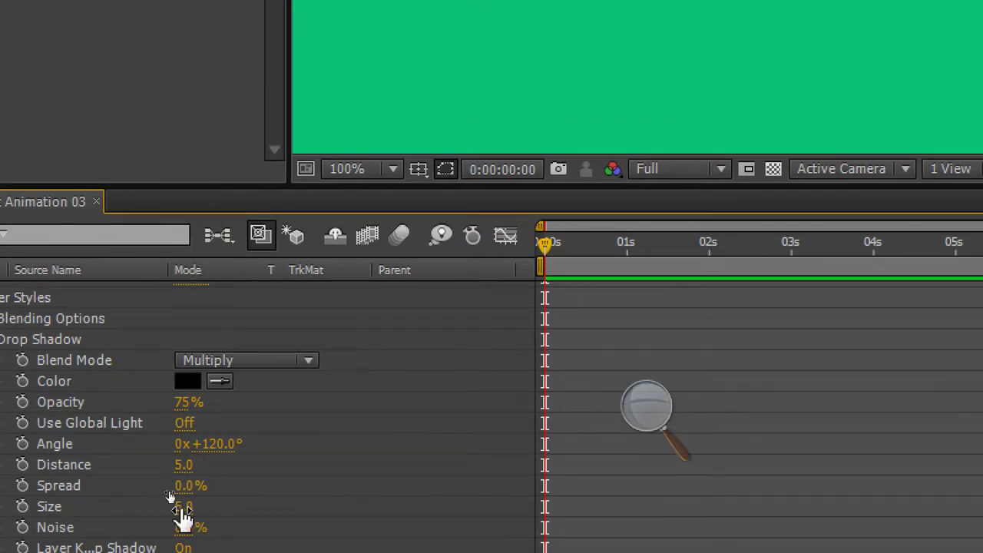
pyautogui.click(185, 507)
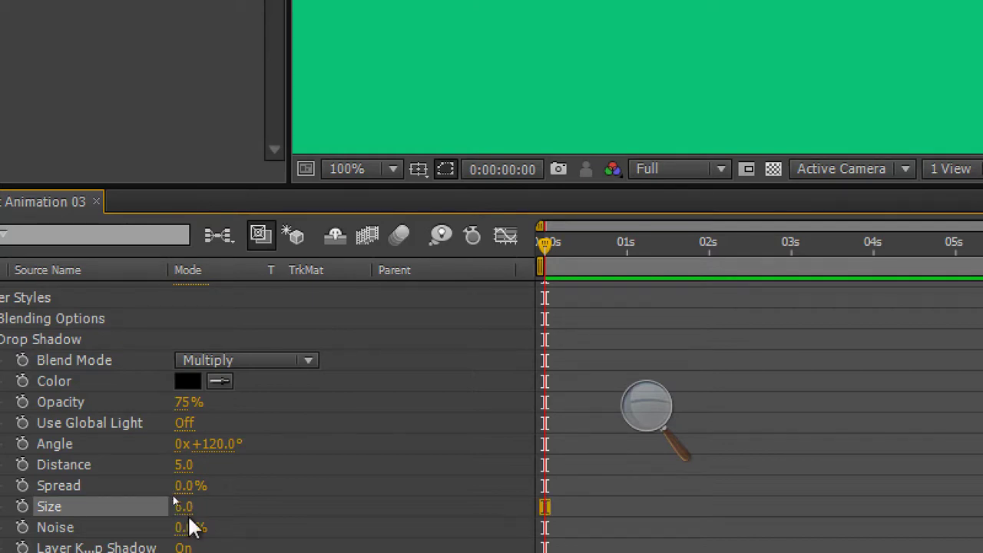
pyautogui.click(184, 507)
pyautogui.write('5')
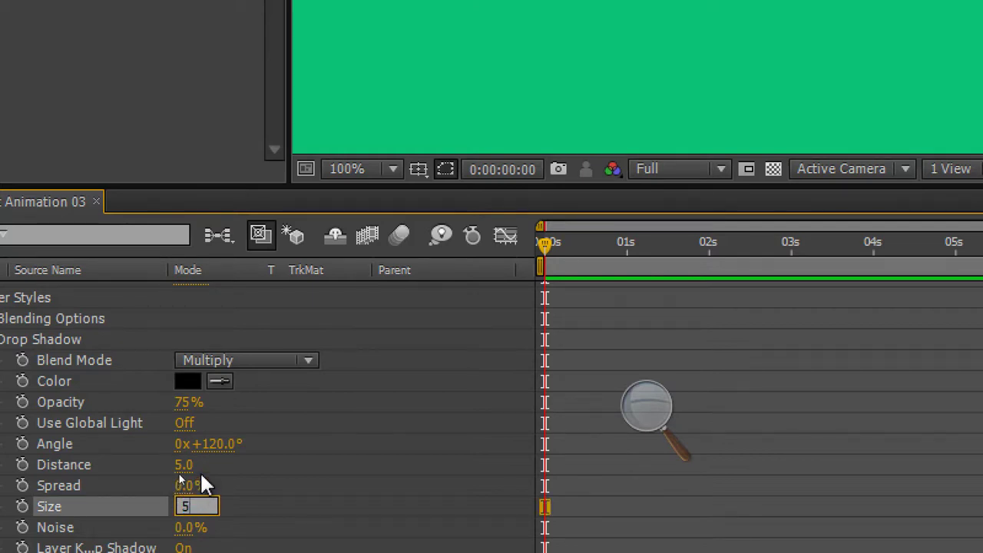
pyautogui.press('Return')
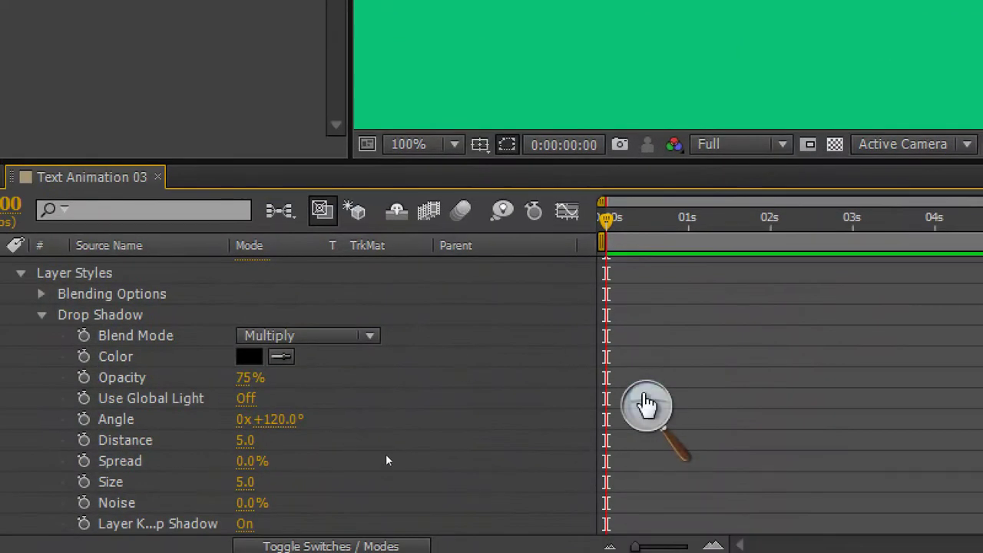
# - Collapse the Drop Shadow and Layer Styles groups in the timeline
pyautogui.click(649, 415)
pyautogui.click(642, 425)
pyautogui.scroll(-3, 412, 239)
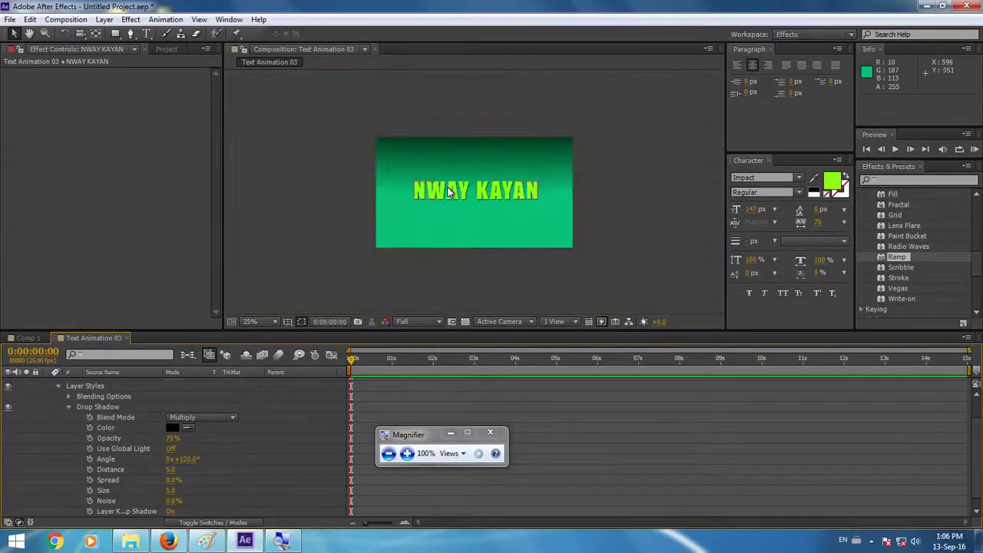
pyautogui.scroll(1, 486, 185)
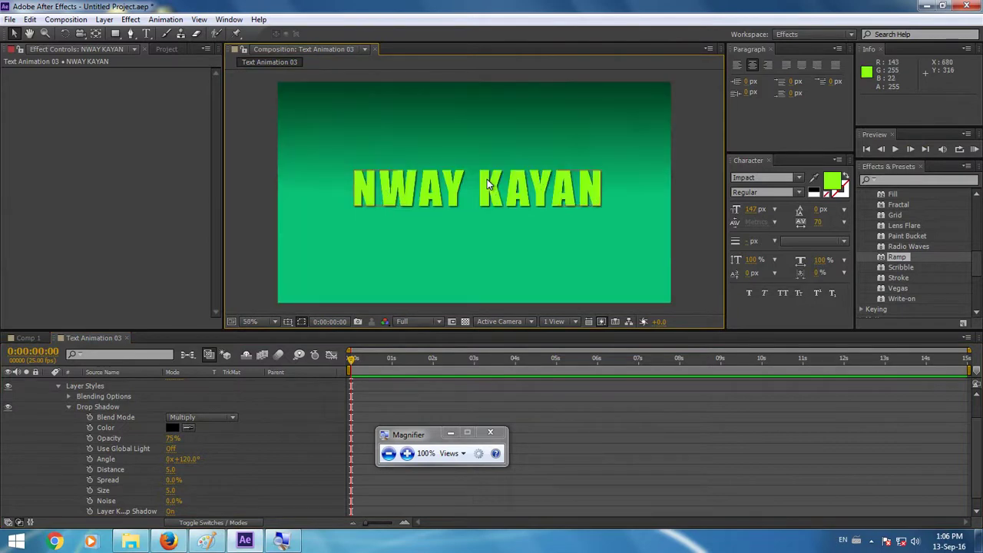
pyautogui.scroll(3, 488, 179)
pyautogui.scroll(-3, 487, 179)
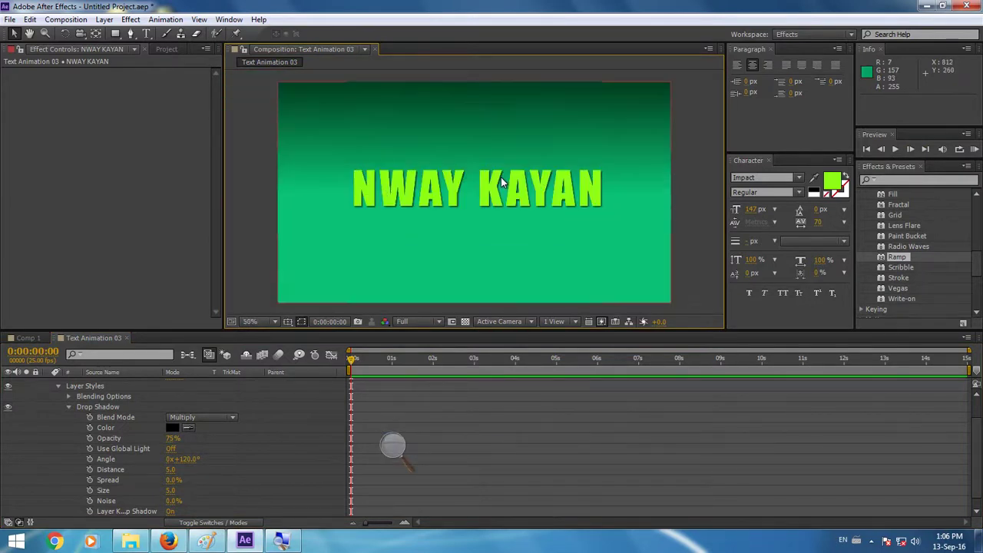
pyautogui.click(68, 406)
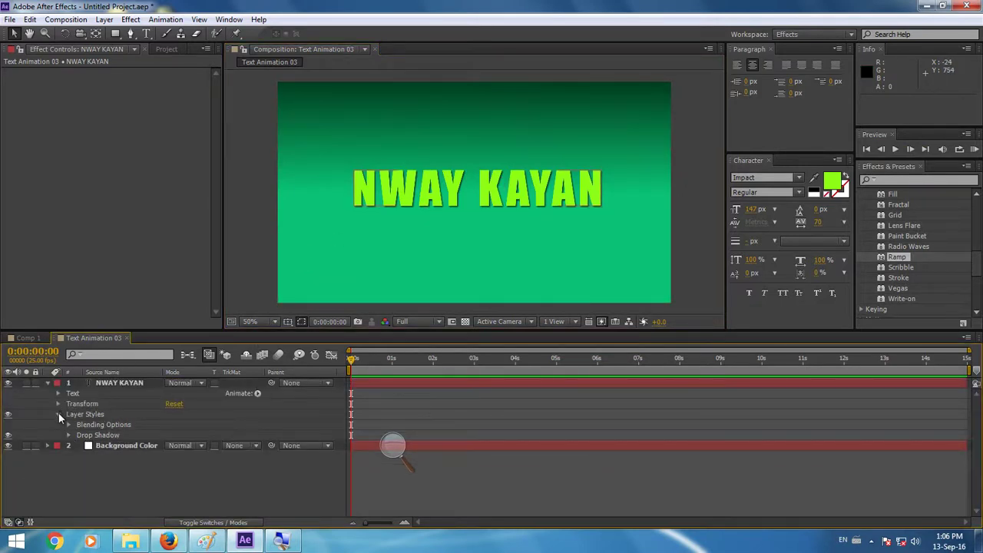
pyautogui.click(58, 415)
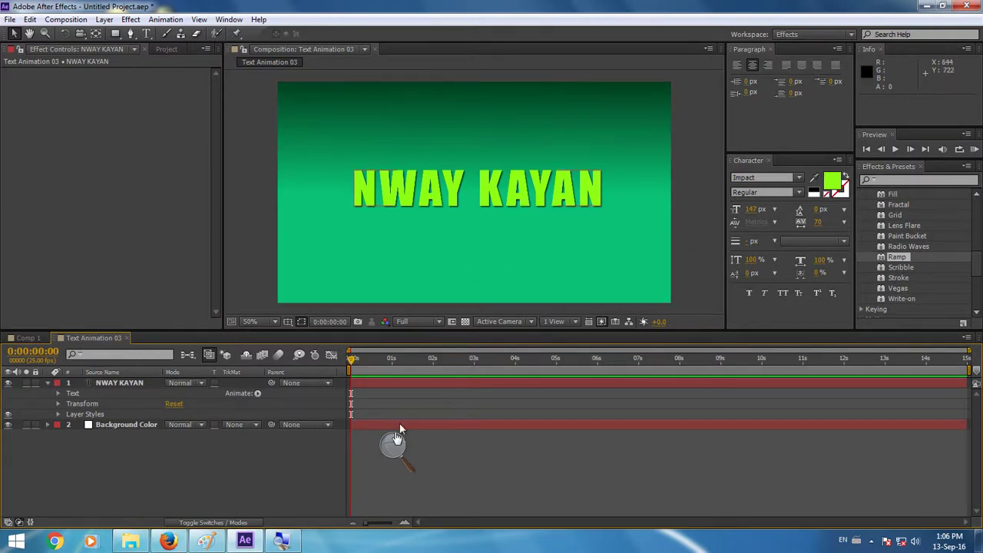
pyautogui.click(393, 448)
pyautogui.click(413, 454)
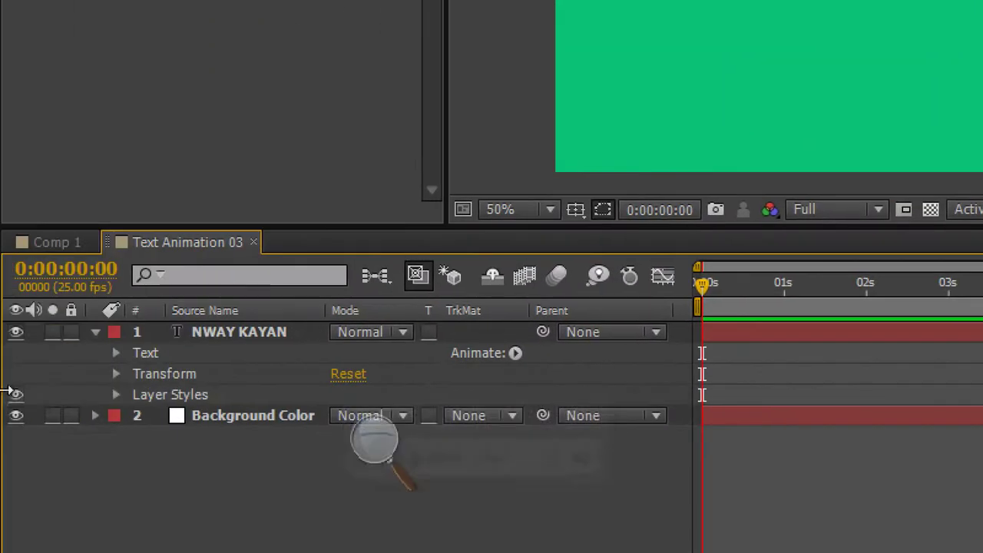
pyautogui.click(217, 343)
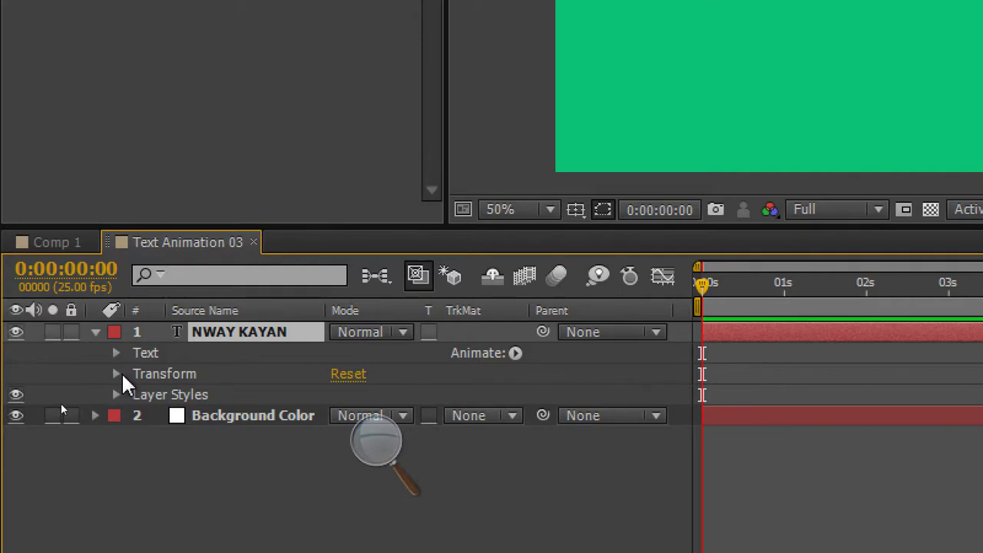
pyautogui.click(117, 374)
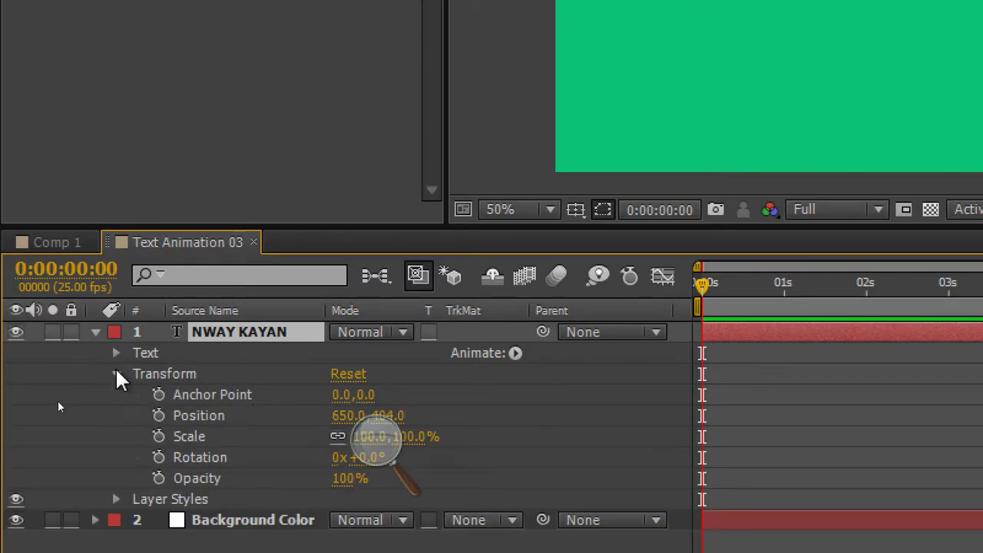
pyautogui.click(116, 374)
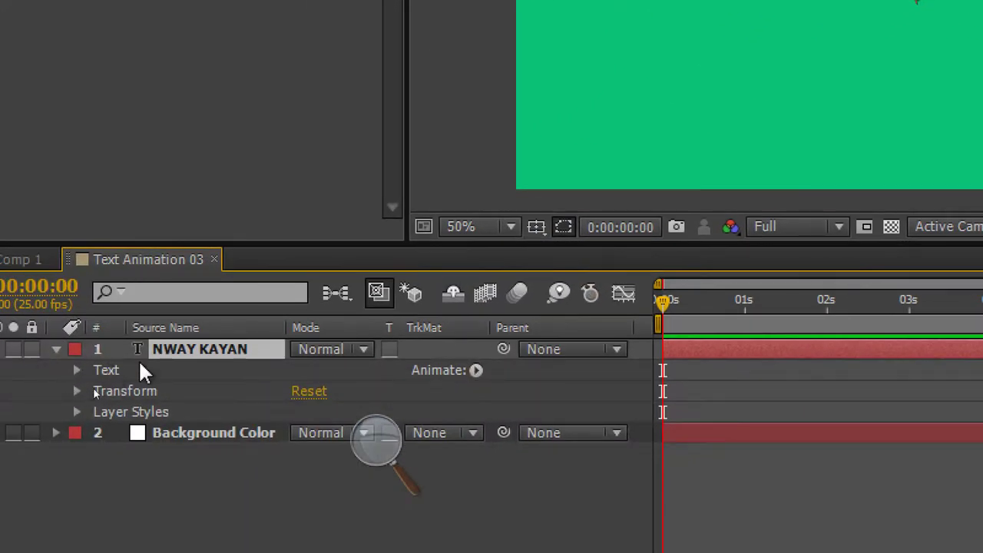
# - Enable per-character 3D on the NWAY KAYAN text, adding Material Options to the layer
pyautogui.click(477, 370)
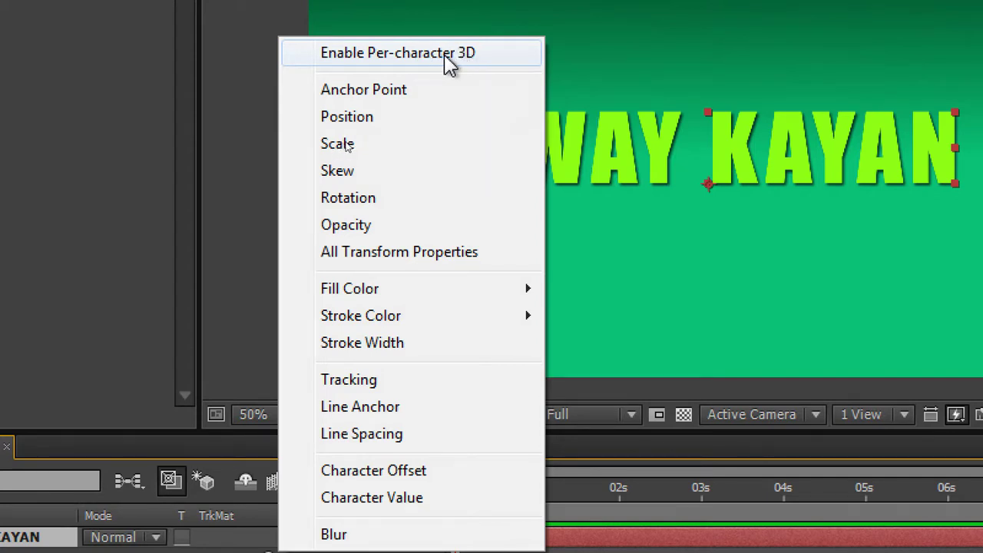
pyautogui.click(452, 64)
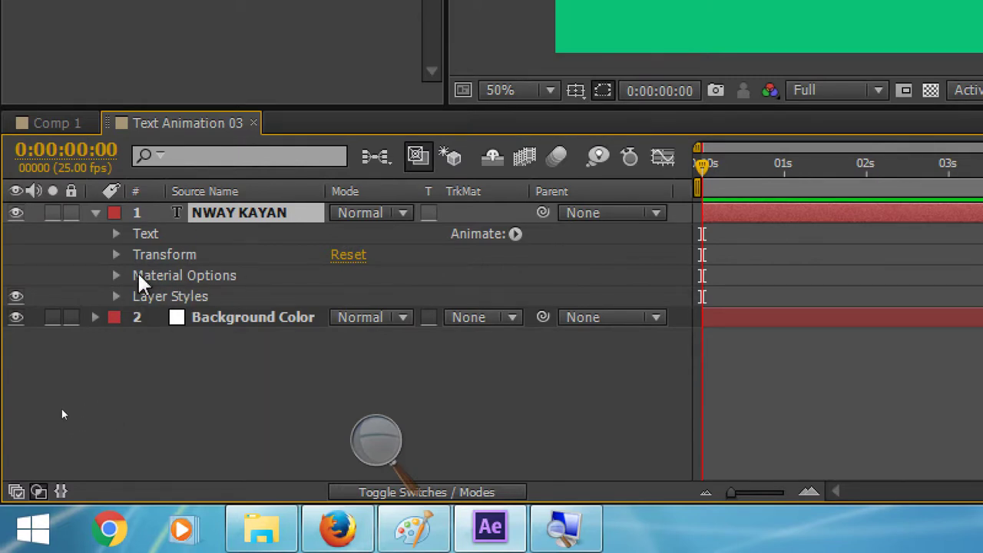
pyautogui.click(205, 277)
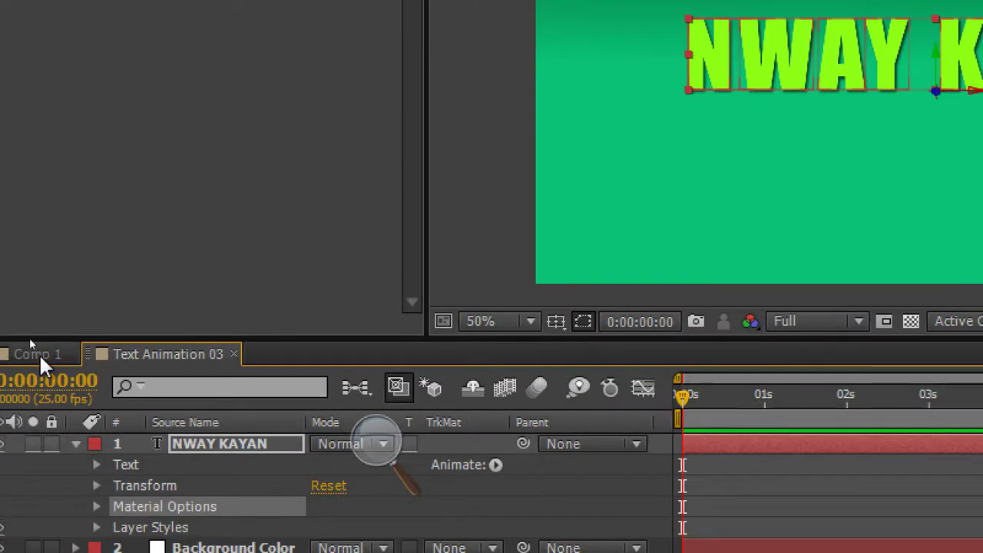
pyautogui.click(35, 354)
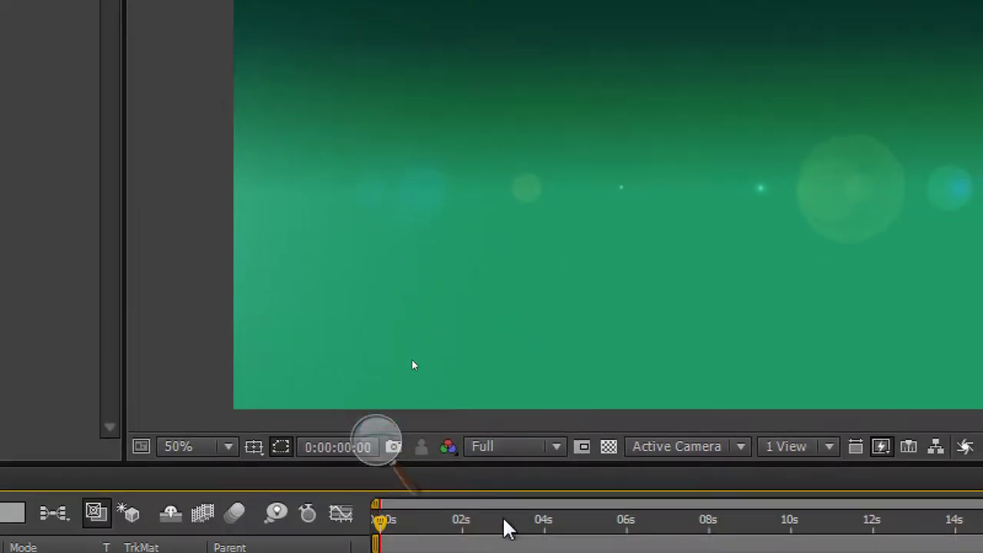
pyautogui.moveTo(436, 529); pyautogui.dragTo(399, 529)
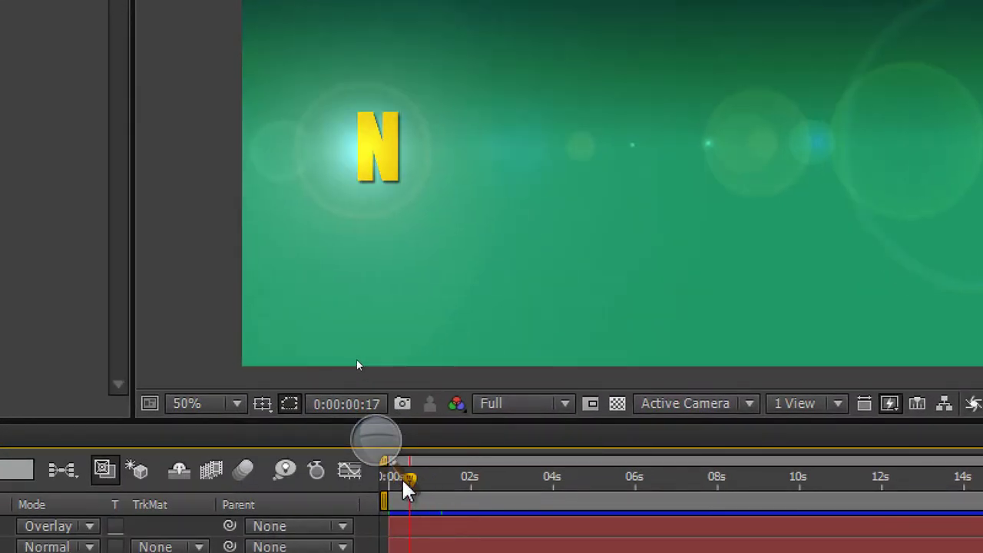
pyautogui.moveTo(407, 488)
pyautogui.mouseDown()
pyautogui.moveTo(622, 530)
pyautogui.moveTo(435, 490)
pyautogui.mouseUp()
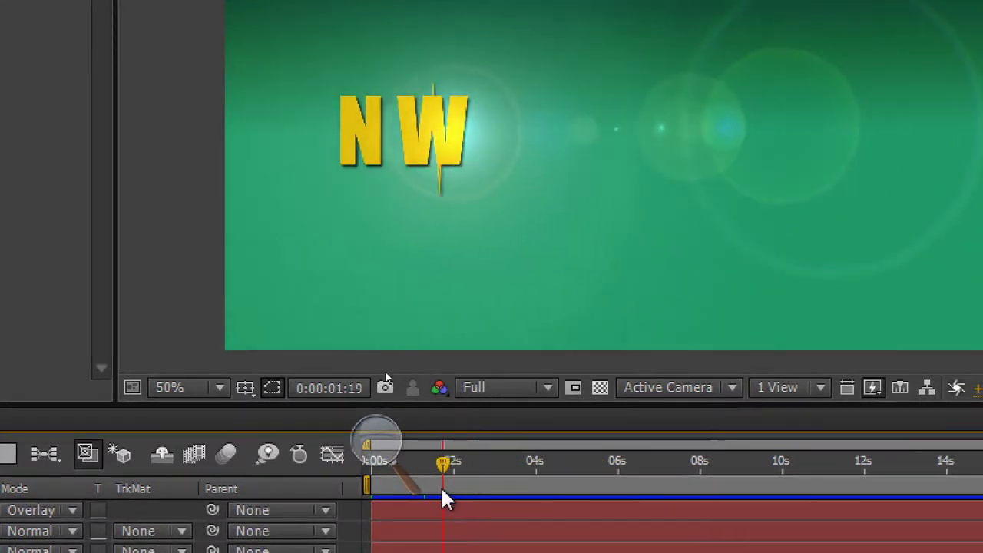
pyautogui.click(376, 459)
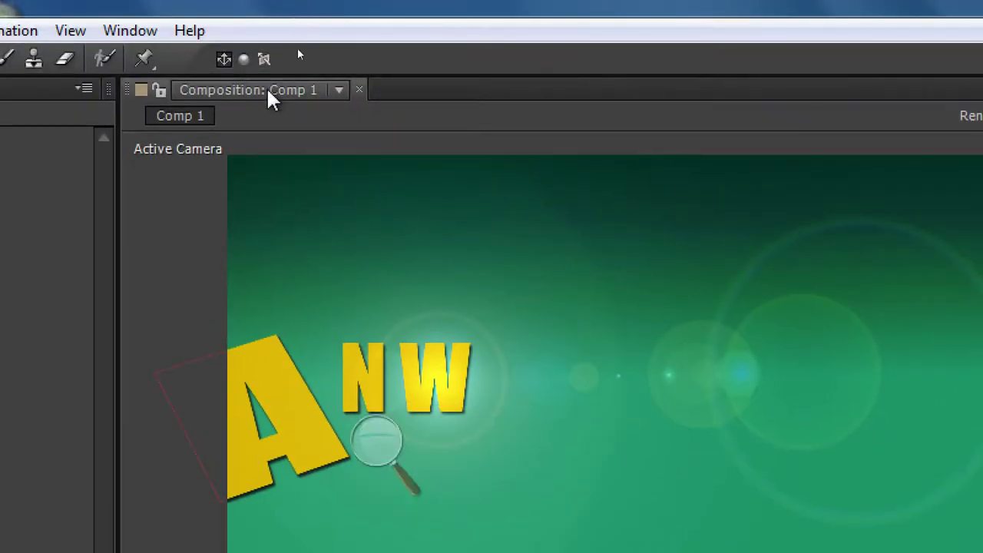
pyautogui.click(273, 96)
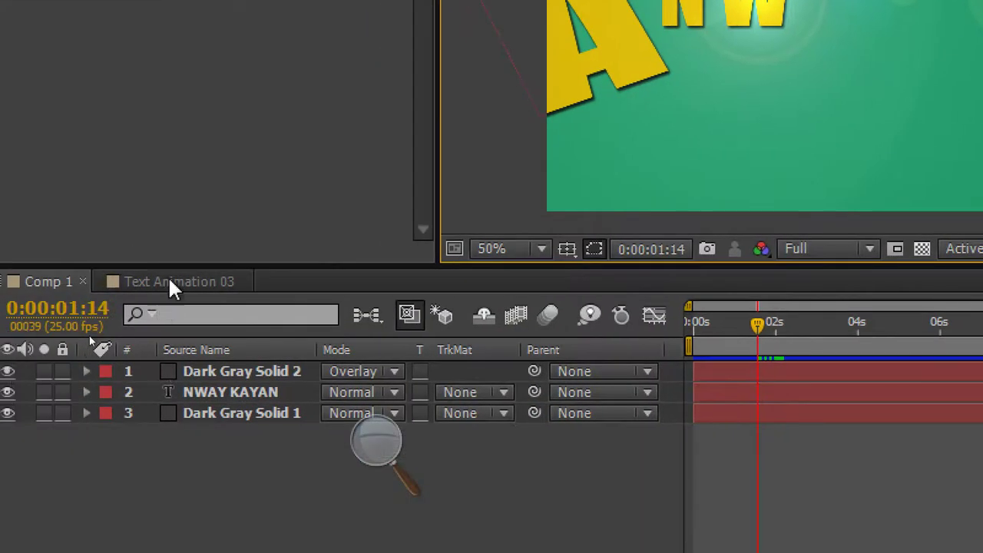
pyautogui.click(171, 282)
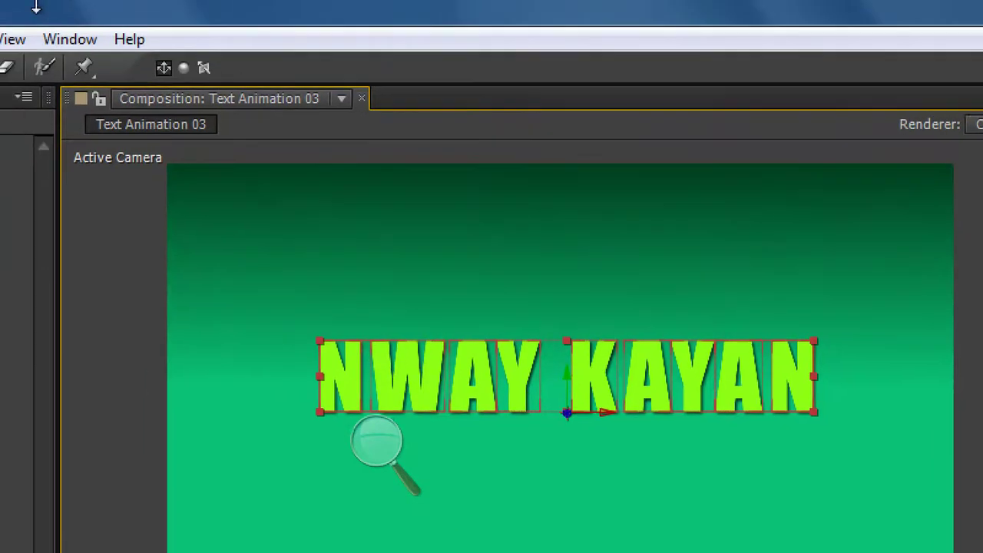
# - Add a Range selector to the text and reveal its Start, End and Offset properties
pyautogui.click(139, 29)
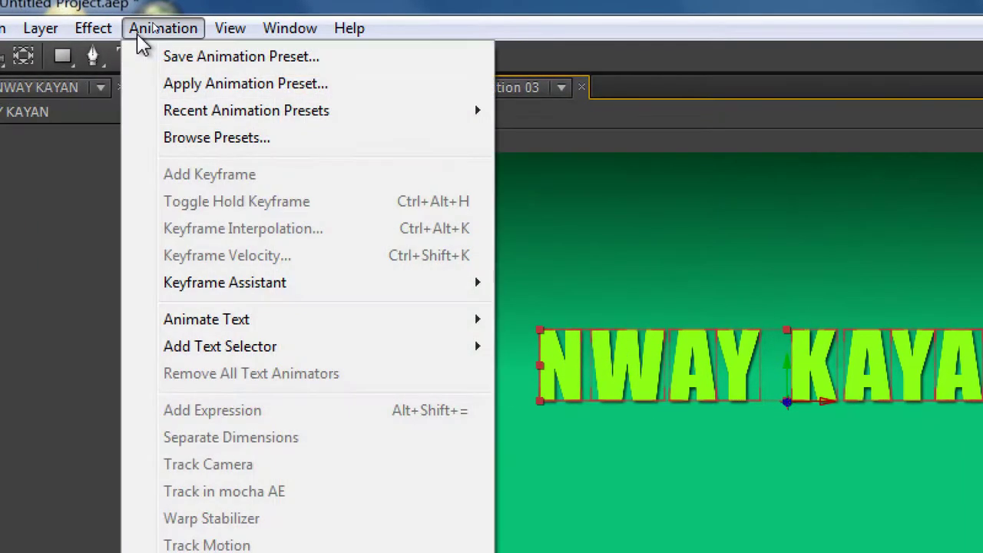
pyautogui.moveTo(326, 353)
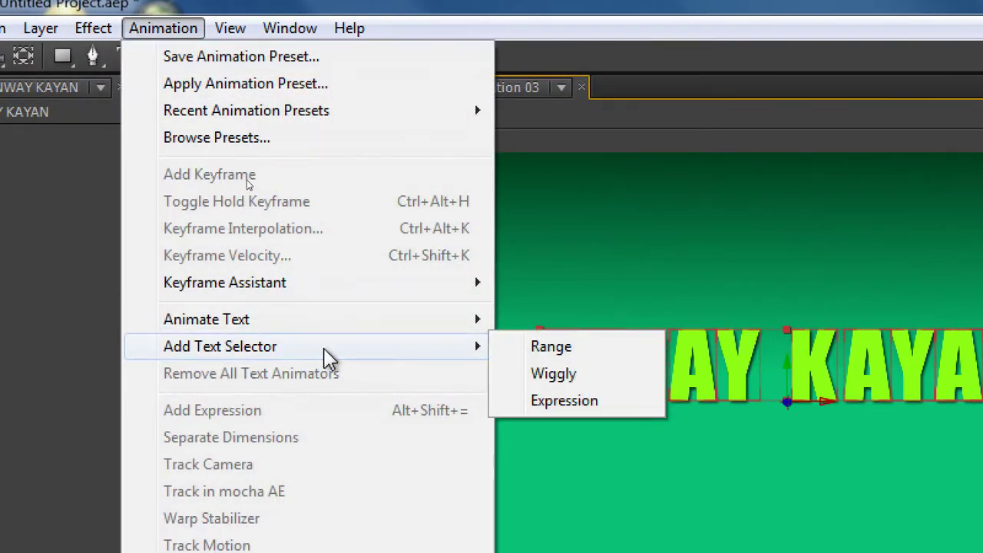
pyautogui.click(617, 357)
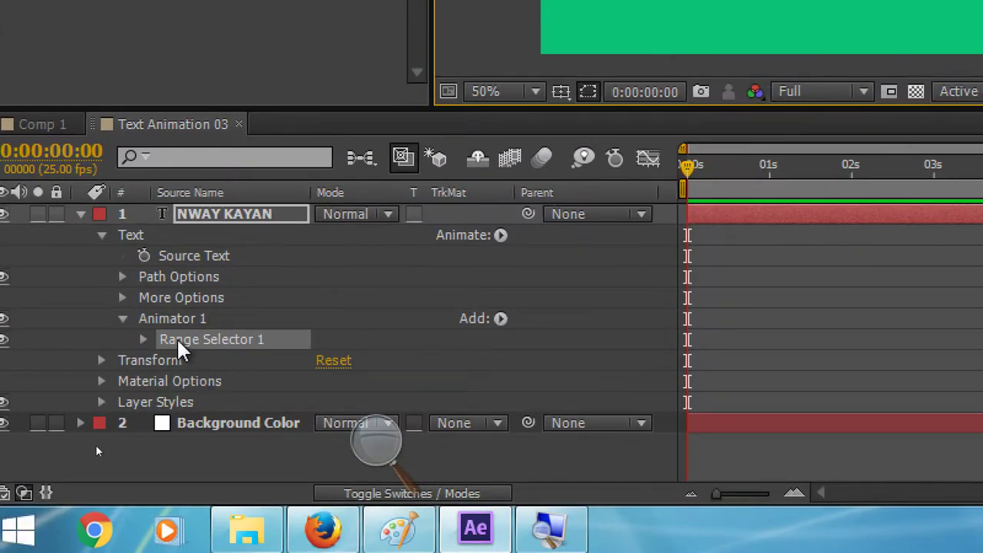
pyautogui.click(143, 339)
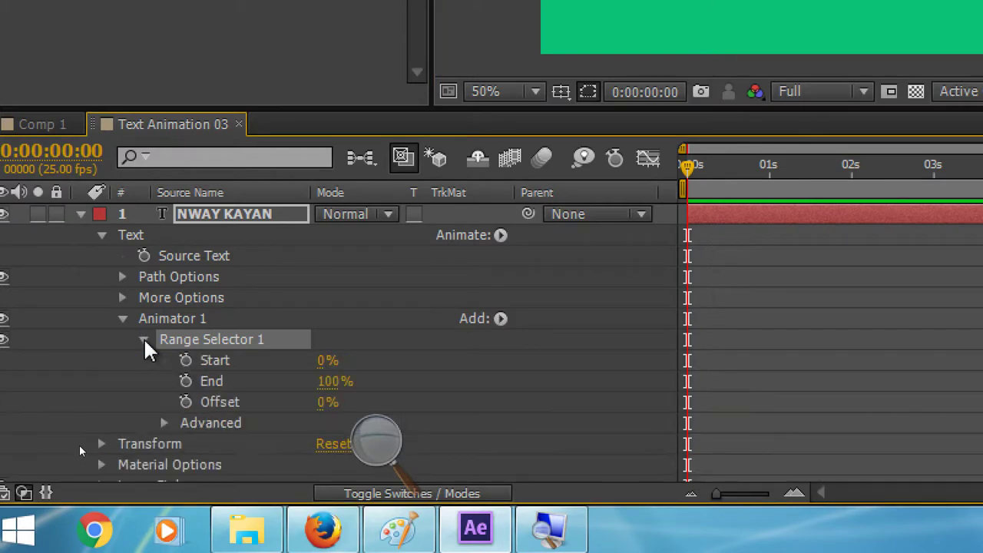
pyautogui.click(228, 359)
pyautogui.scroll(-1, 228, 361)
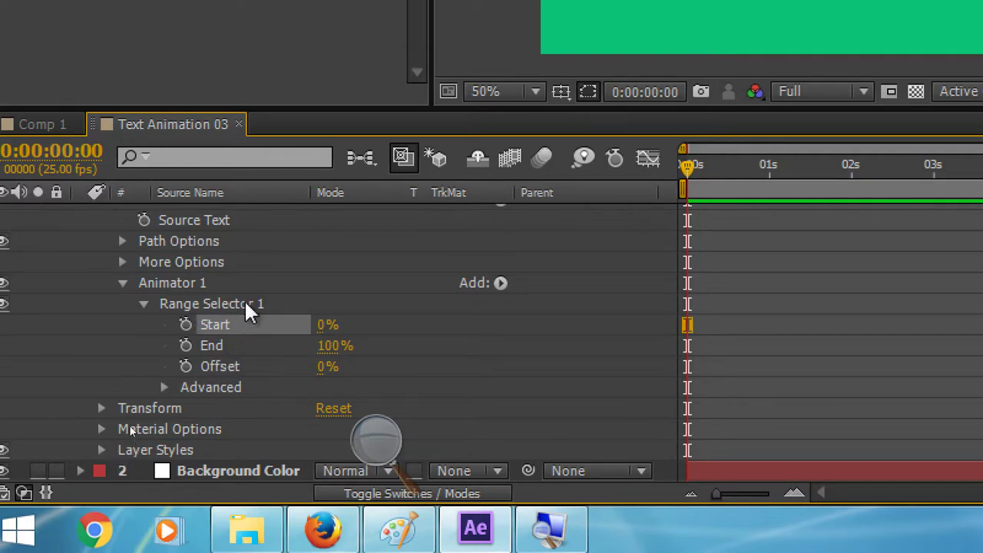
# - Add a Position property to Animator 1, starting at 0.0,0.0,0.0
pyautogui.click(500, 286)
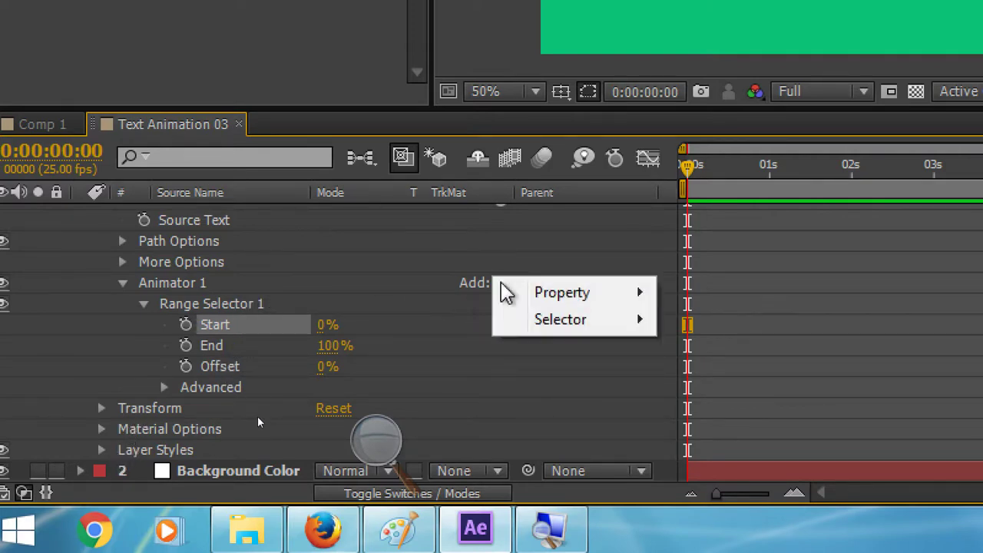
pyautogui.moveTo(584, 301)
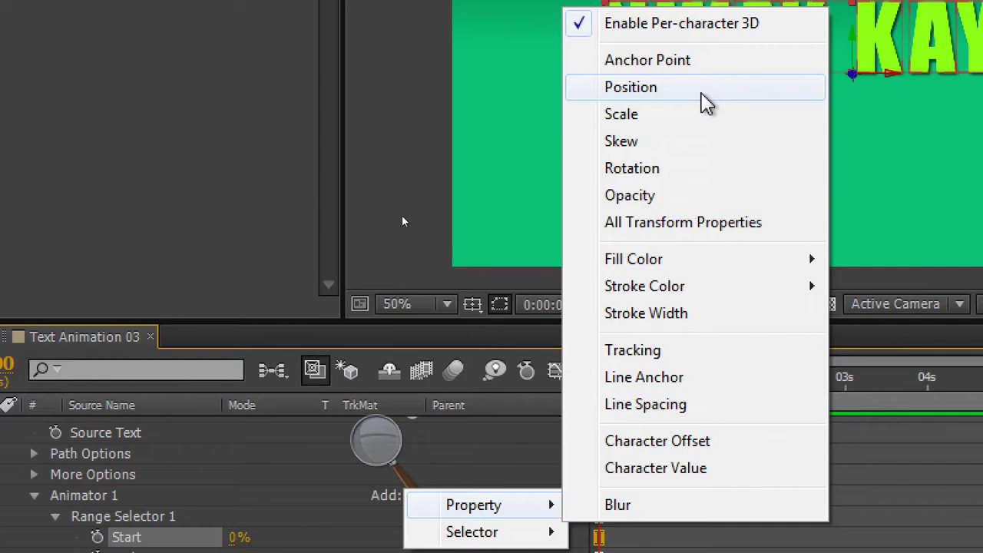
pyautogui.click(705, 102)
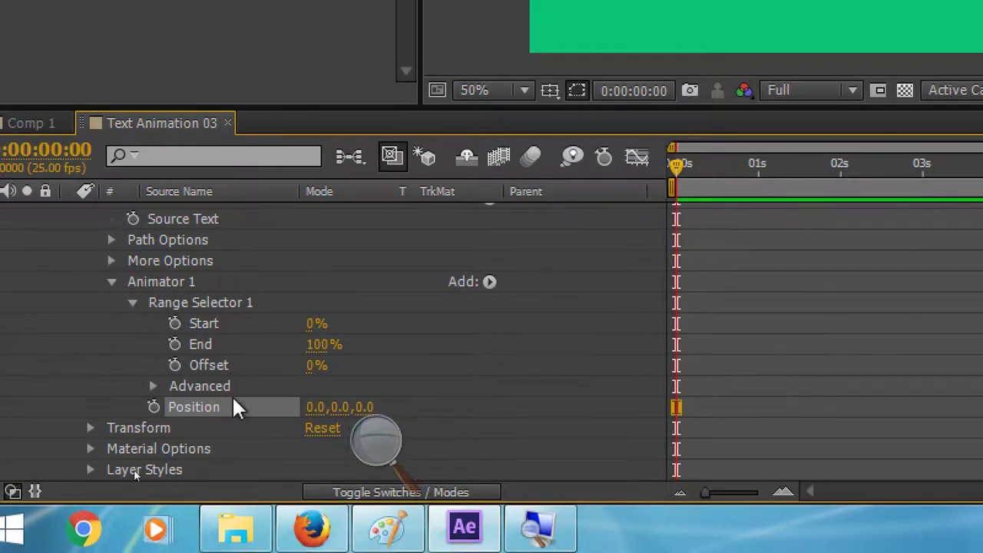
# - Scrub Animator 1's Position Z down to -1800 so the letters leave the frame
pyautogui.scroll(-1, 253, 388)
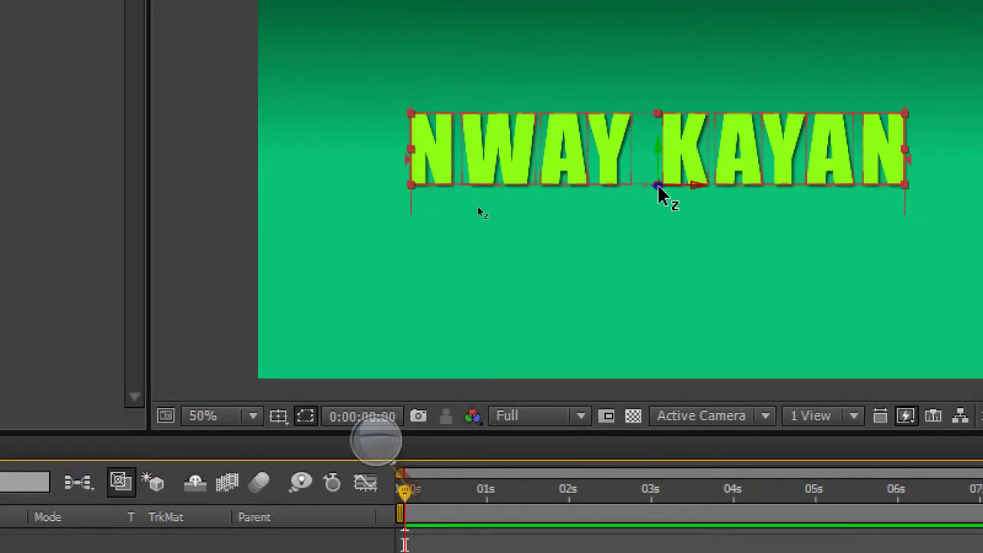
pyautogui.moveTo(659, 188)
pyautogui.mouseDown()
pyautogui.moveTo(670, 216)
pyautogui.moveTo(608, 207)
pyautogui.mouseUp()
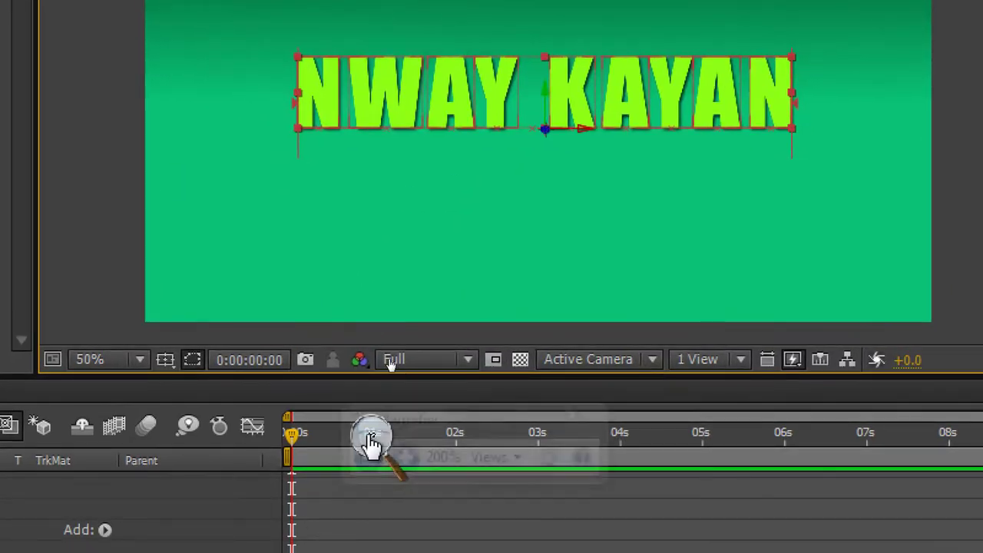
pyautogui.click(367, 456)
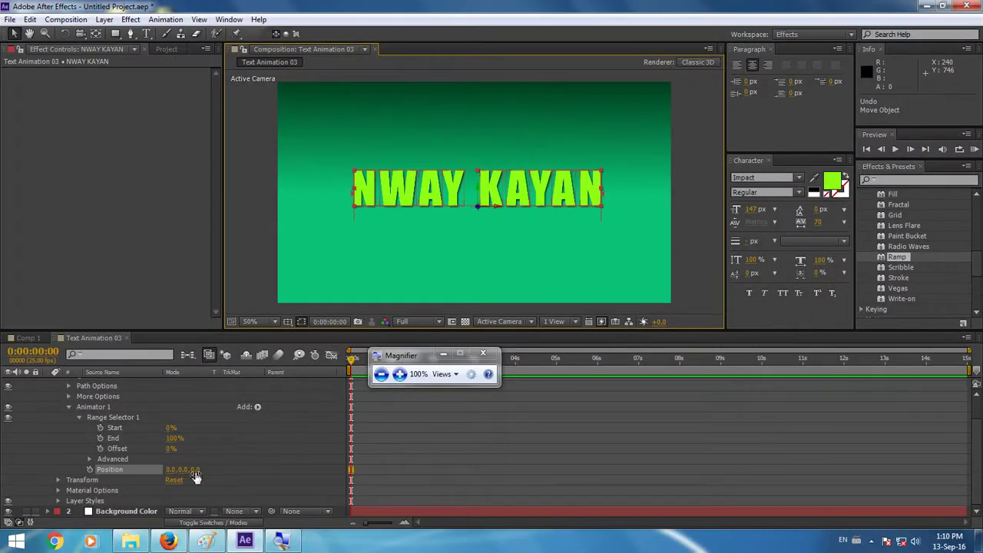
pyautogui.moveTo(196, 469)
pyautogui.mouseDown()
pyautogui.moveTo(49, 458)
pyautogui.moveTo(139, 484)
pyautogui.mouseUp()
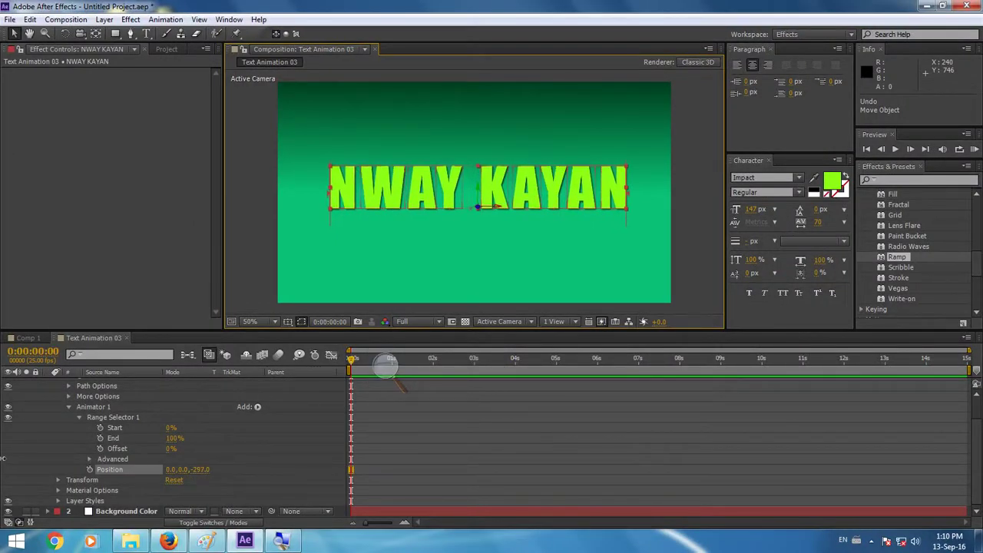
pyautogui.moveTo(199, 469)
pyautogui.mouseDown()
pyautogui.moveTo(175, 494)
pyautogui.moveTo(127, 481)
pyautogui.mouseUp()
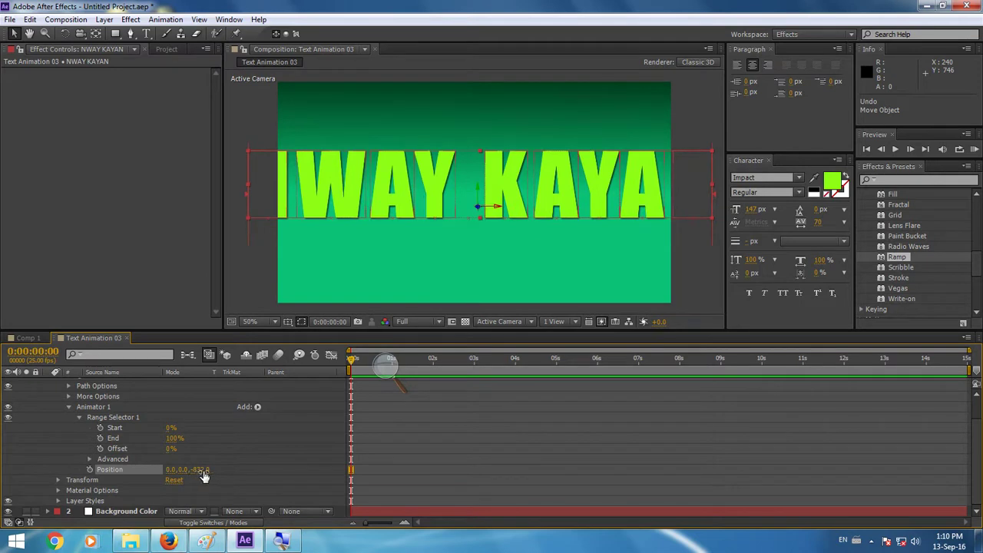
pyautogui.moveTo(204, 476); pyautogui.dragTo(73, 469)
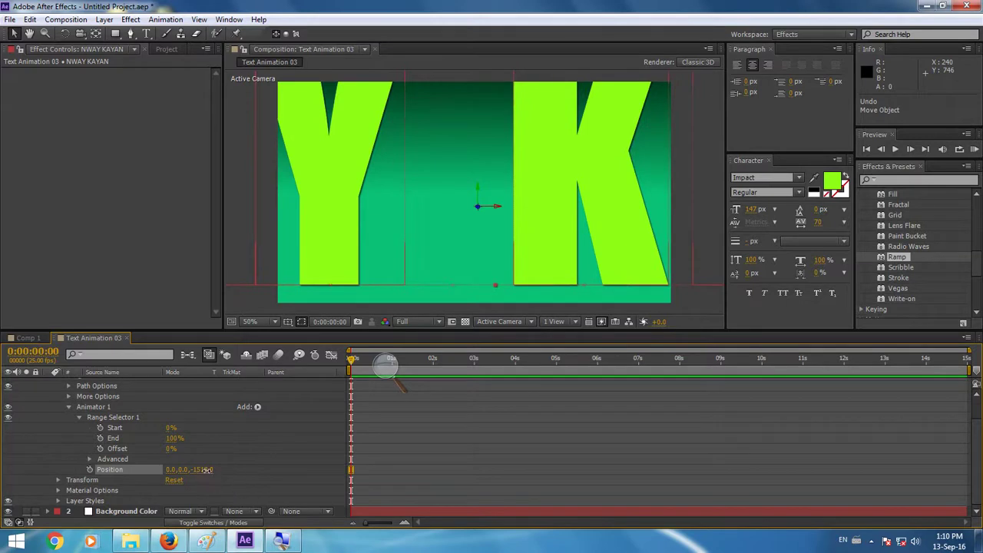
pyautogui.moveTo(206, 469); pyautogui.dragTo(132, 469)
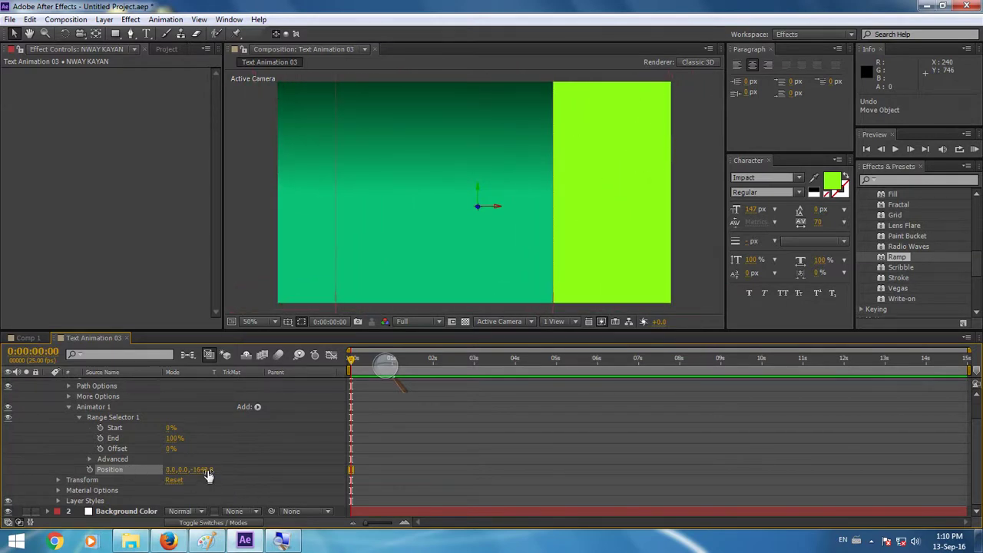
pyautogui.moveTo(207, 476); pyautogui.dragTo(152, 468)
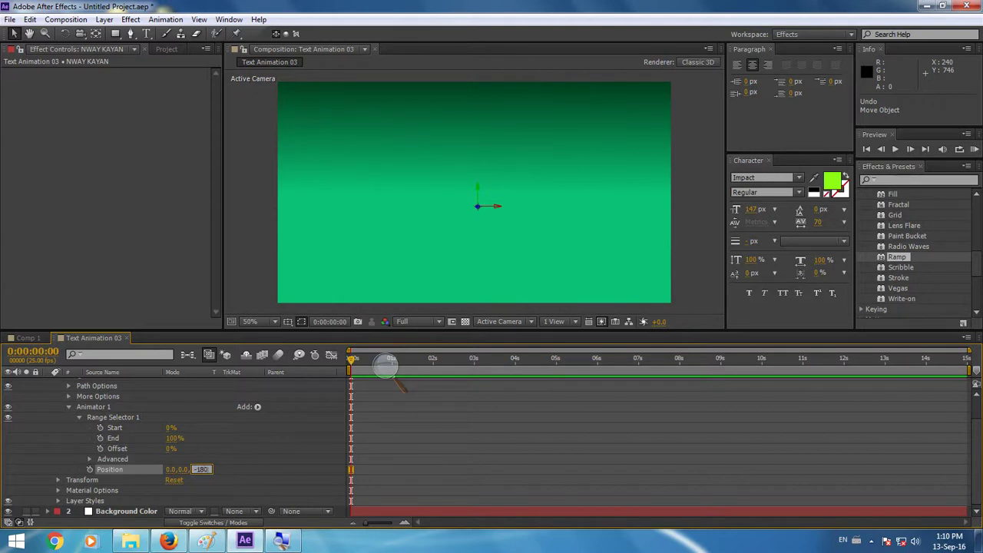
pyautogui.write('0')
pyautogui.press('Return')
pyautogui.click(386, 367)
pyautogui.click(412, 376)
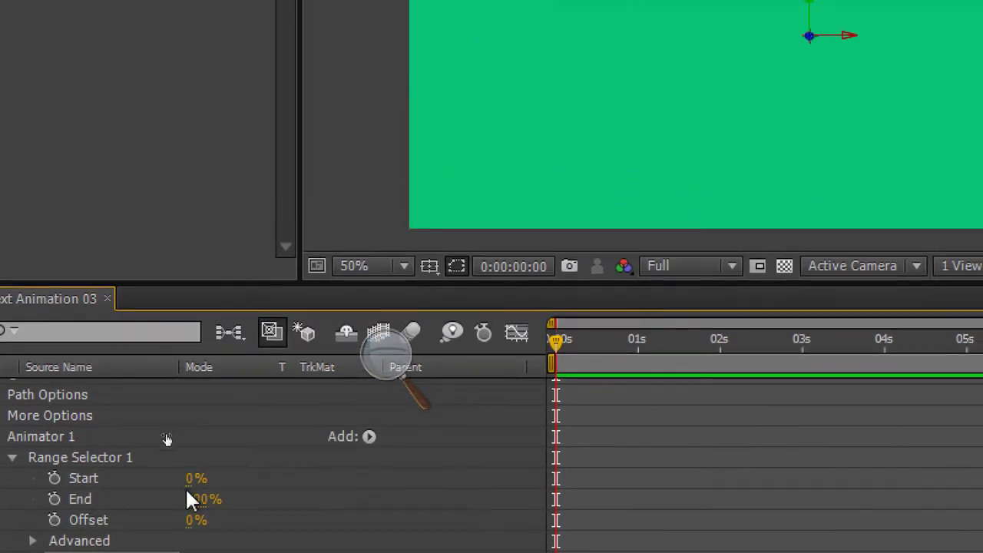
# - Test the reveal by raising the selector Start, then return to 0 s
pyautogui.moveTo(194, 478)
pyautogui.mouseDown()
pyautogui.moveTo(339, 497)
pyautogui.moveTo(164, 477)
pyautogui.mouseUp()
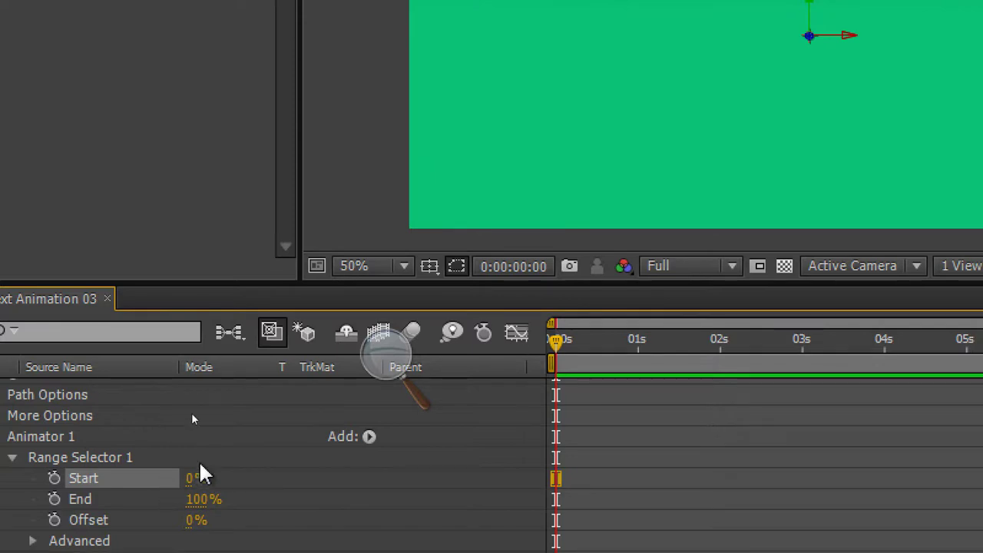
pyautogui.click(396, 352)
pyautogui.click(378, 371)
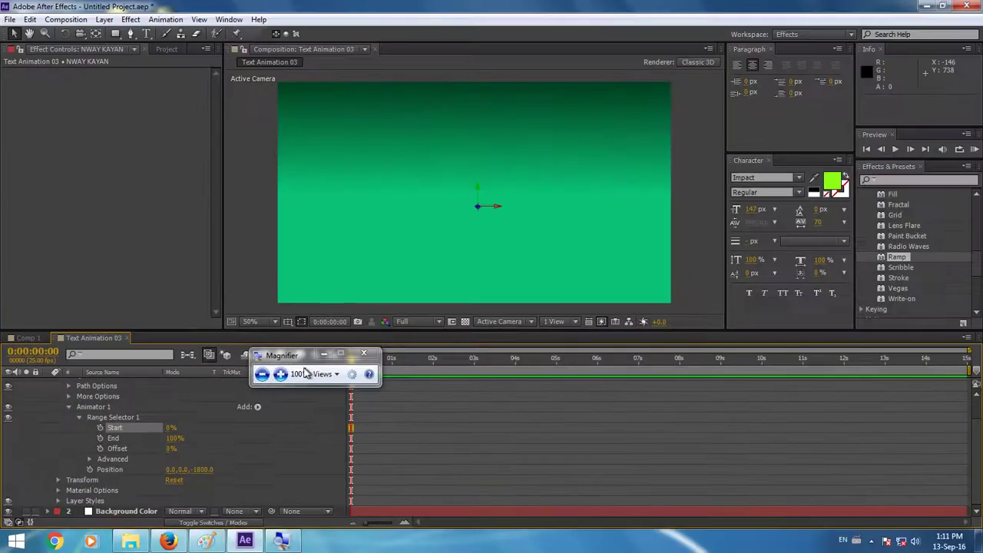
pyautogui.moveTo(301, 358); pyautogui.dragTo(412, 481)
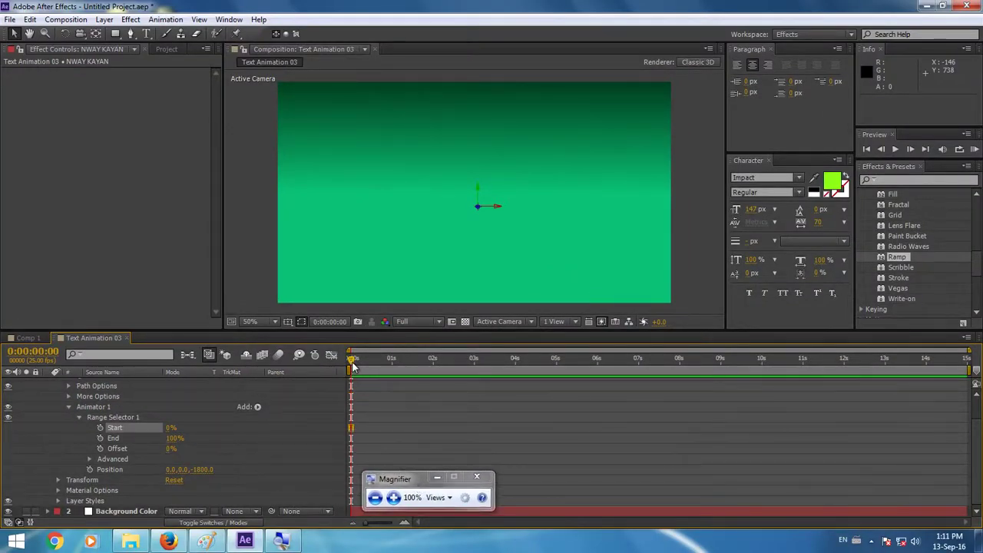
pyautogui.moveTo(375, 365); pyautogui.dragTo(315, 363)
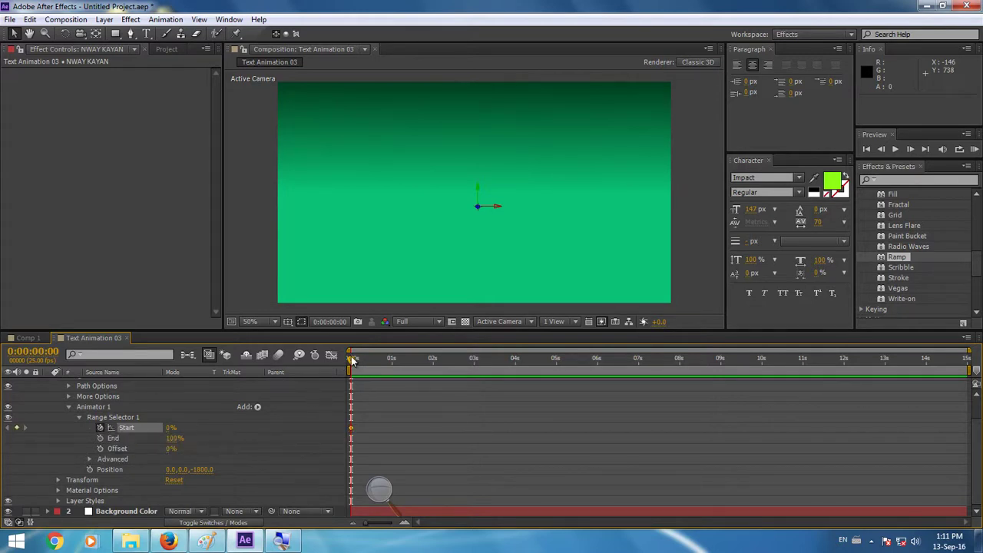
# - Keyframe Range Selector Start to 100% at 6 s, then deselect and rewind to 0:00
pyautogui.moveTo(351, 361); pyautogui.dragTo(597, 372)
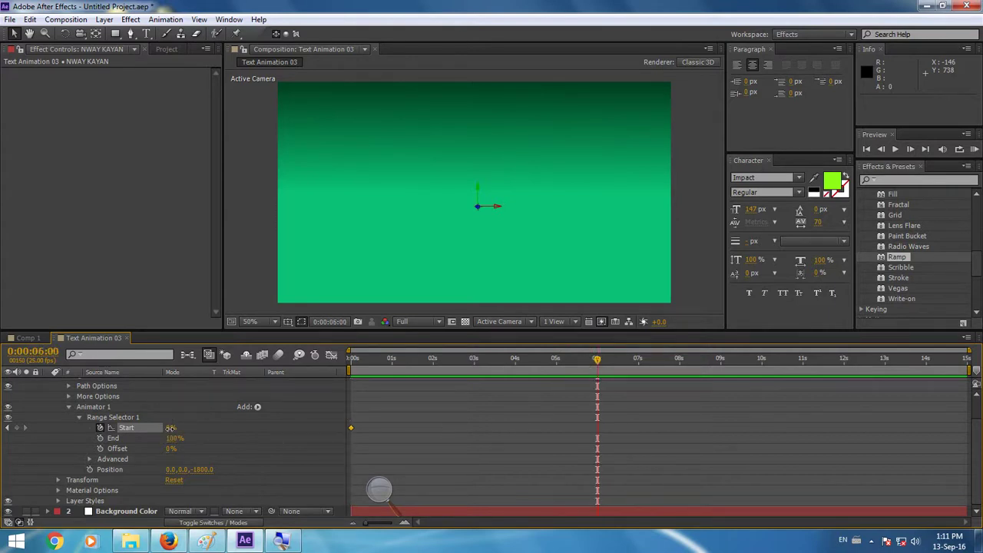
pyautogui.moveTo(201, 428); pyautogui.dragTo(315, 433)
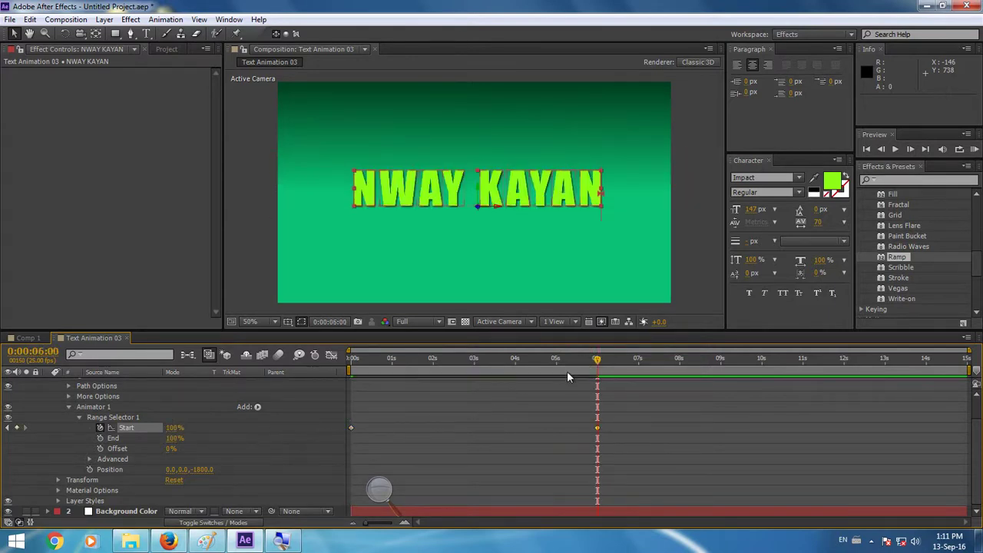
pyautogui.click(266, 280)
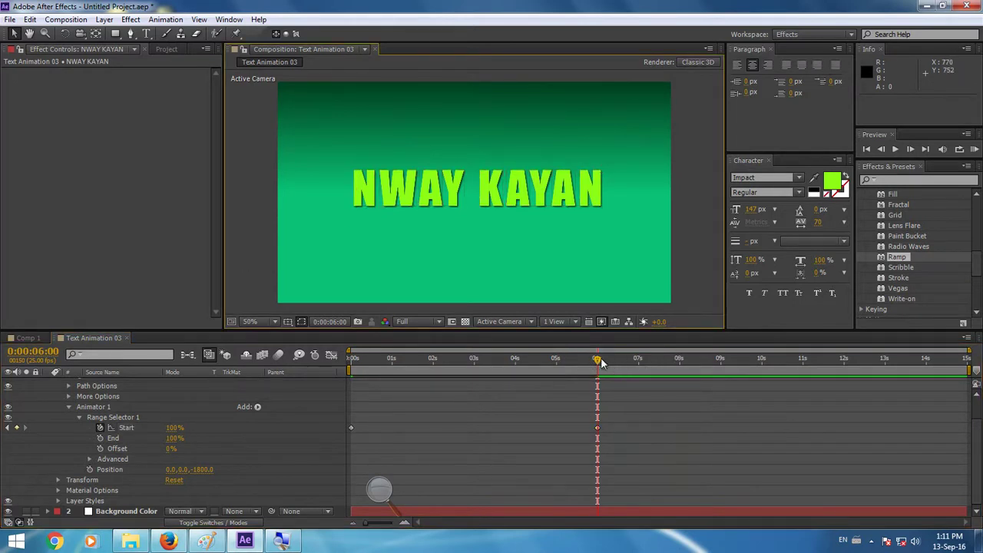
pyautogui.moveTo(597, 363); pyautogui.dragTo(310, 367)
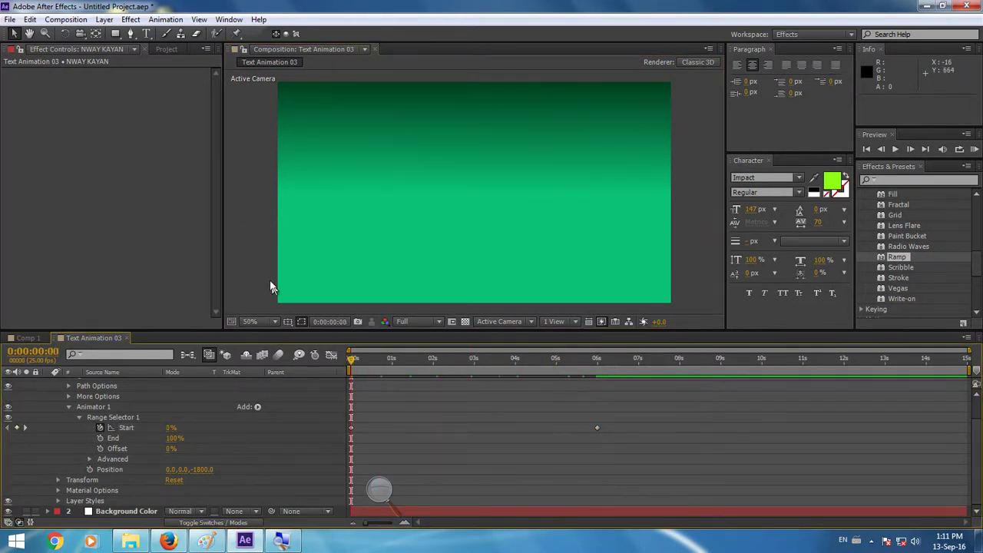
# - Preview the fly-in, then move the final Start keyframe from 6 s to about 5 s
pyautogui.press('space')
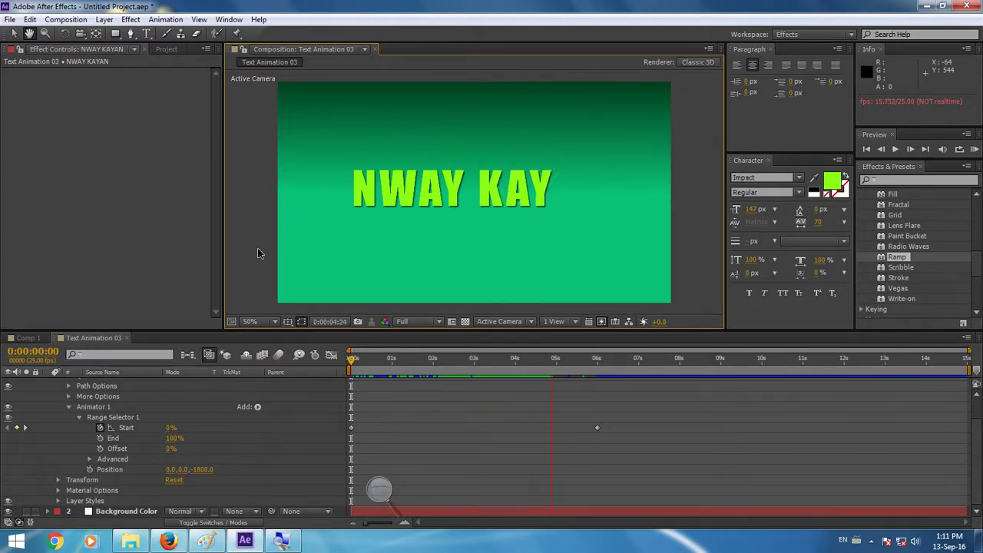
pyautogui.press('space')
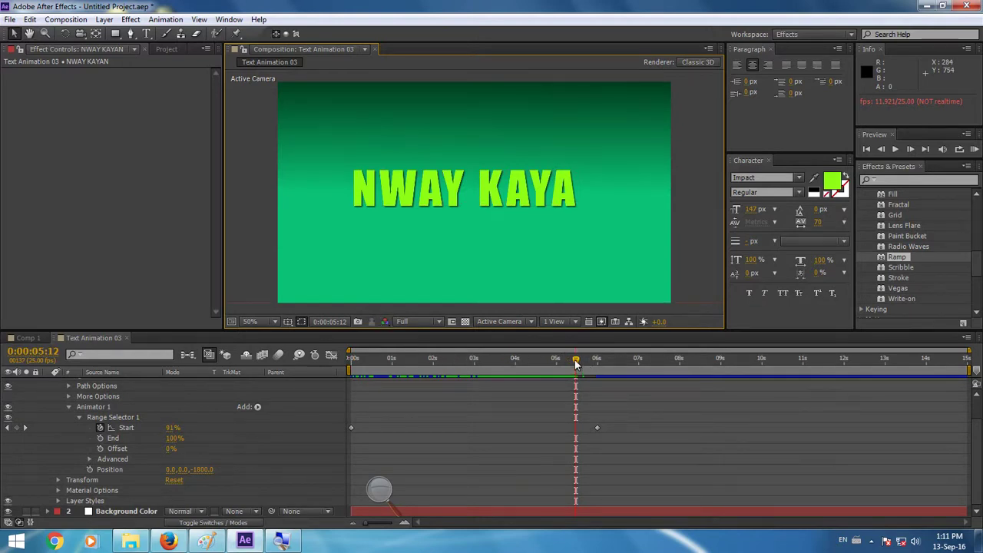
pyautogui.moveTo(576, 364); pyautogui.dragTo(489, 366)
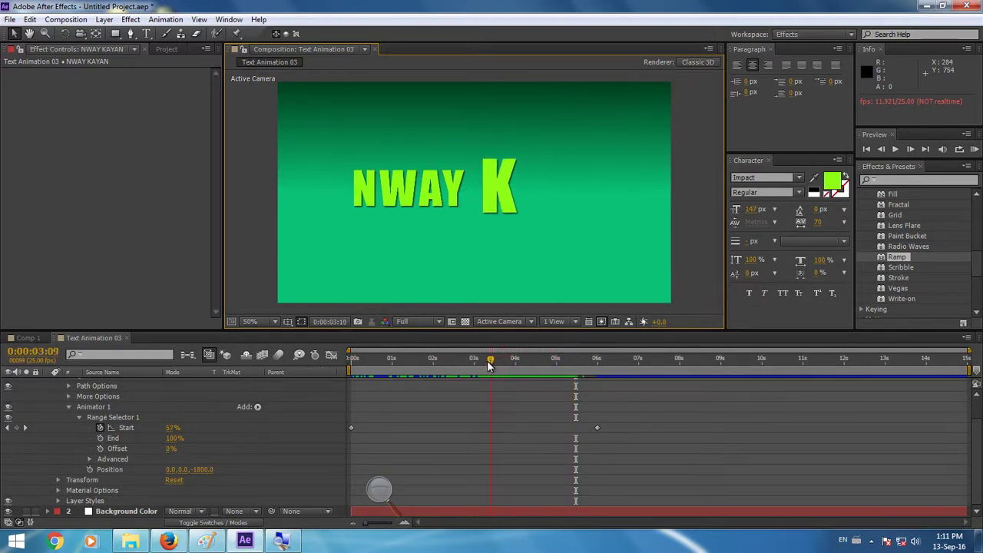
pyautogui.moveTo(599, 428); pyautogui.dragTo(557, 422)
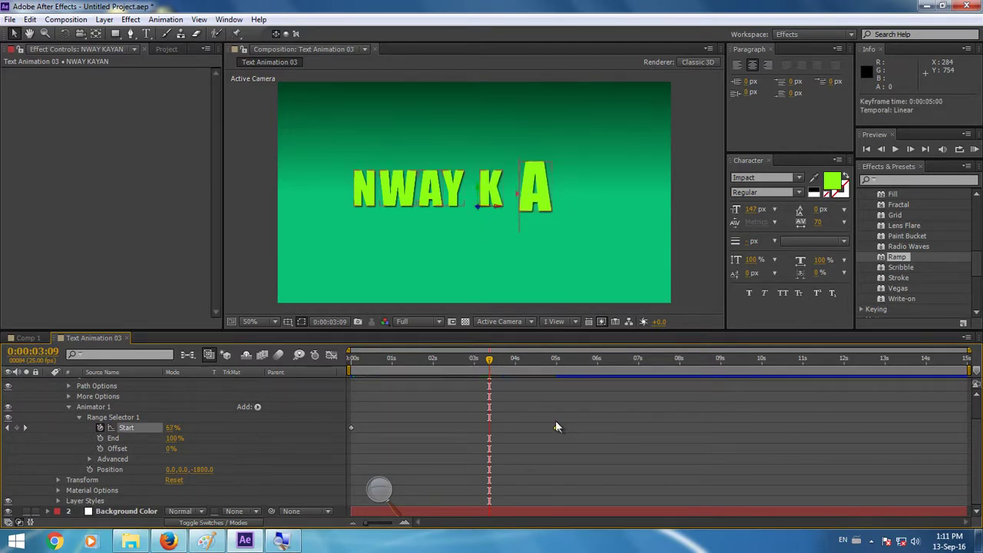
pyautogui.moveTo(492, 360)
pyautogui.mouseDown()
pyautogui.moveTo(549, 366)
pyautogui.moveTo(373, 369)
pyautogui.moveTo(439, 368)
pyautogui.moveTo(561, 393)
pyautogui.moveTo(402, 384)
pyautogui.moveTo(413, 374)
pyautogui.moveTo(457, 377)
pyautogui.mouseUp()
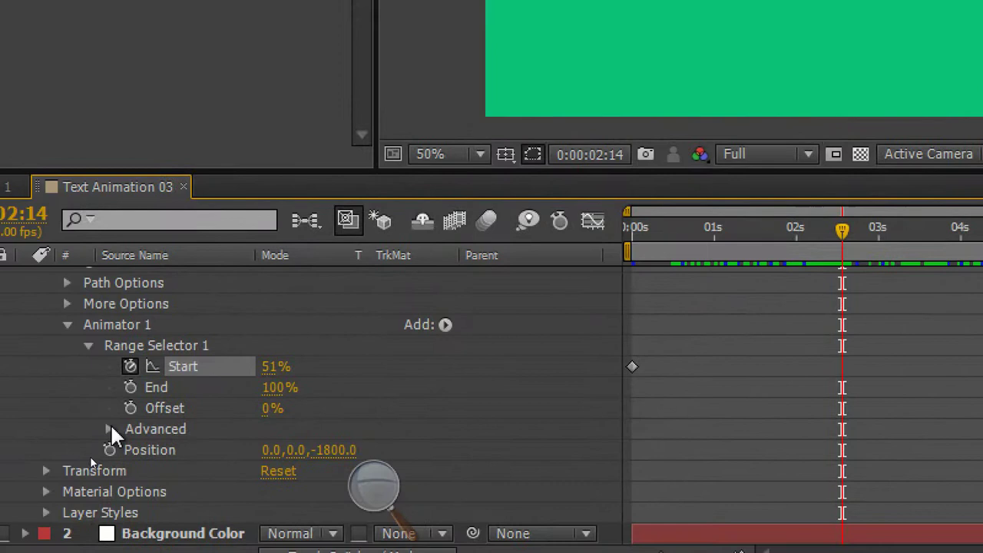
# - Set Range Selector 1's Advanced Based On option to Characters Excluding Spaces
pyautogui.click(110, 428)
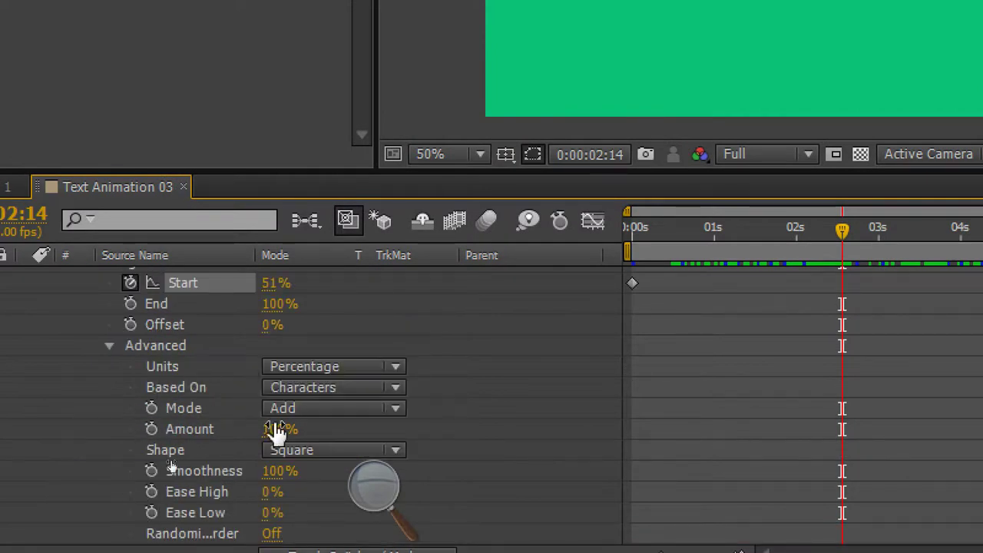
pyautogui.click(312, 390)
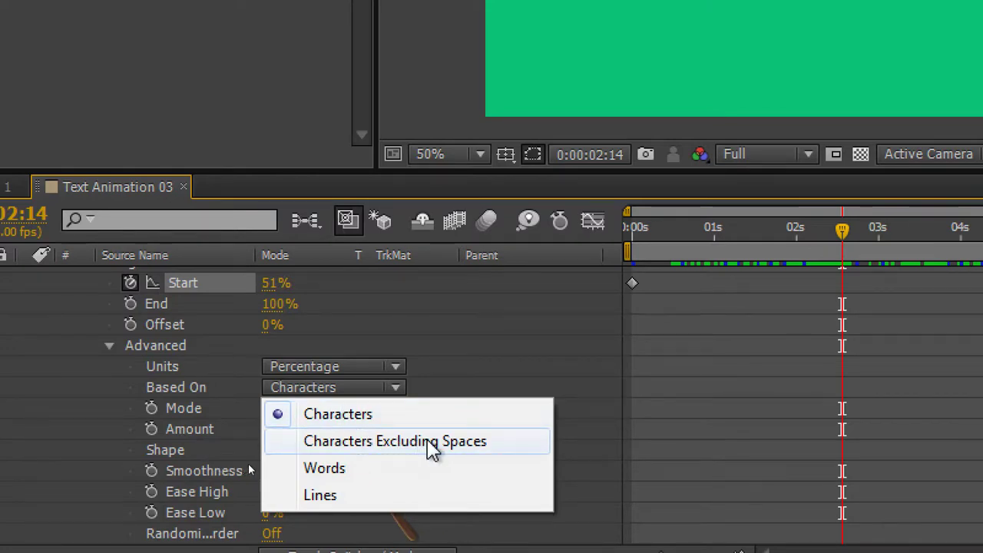
pyautogui.click(433, 450)
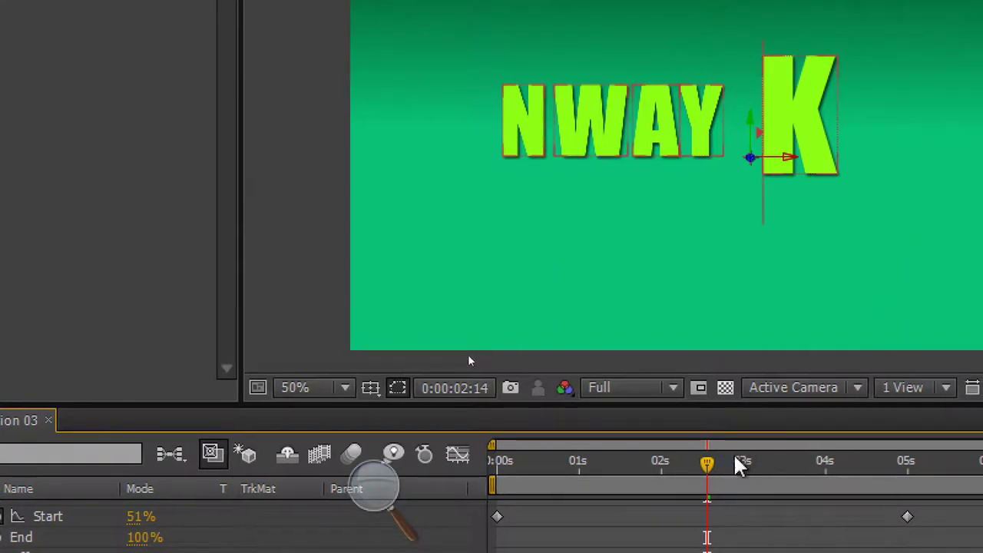
# - Collapse the Advanced settings and scrub near 2:10 to check the K's entrance
pyautogui.moveTo(708, 464)
pyautogui.mouseDown()
pyautogui.moveTo(679, 464)
pyautogui.moveTo(742, 464)
pyautogui.moveTo(529, 441)
pyautogui.moveTo(723, 485)
pyautogui.moveTo(714, 472)
pyautogui.mouseUp()
pyautogui.click(376, 492)
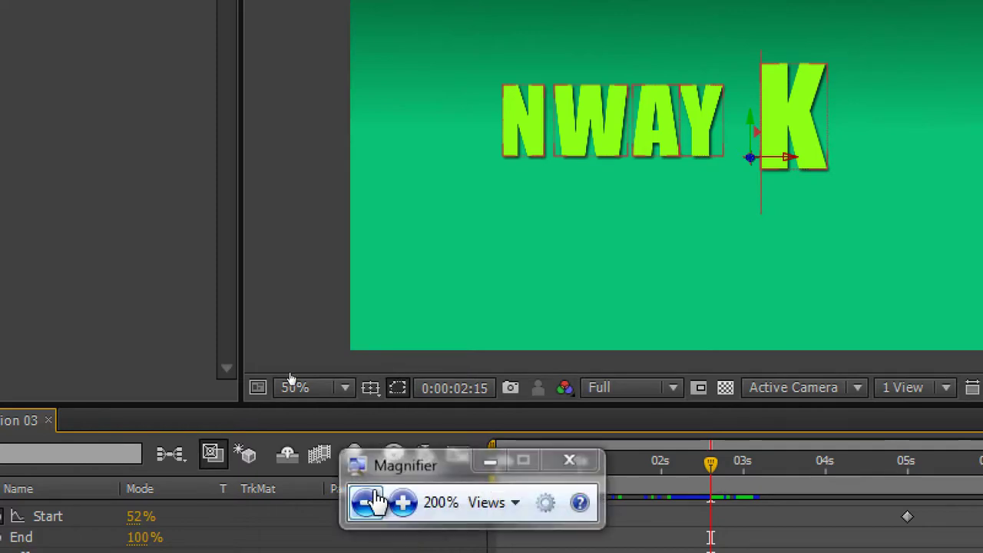
pyautogui.click(374, 500)
pyautogui.moveTo(323, 360)
pyautogui.mouseDown()
pyautogui.moveTo(368, 381)
pyautogui.moveTo(637, 441)
pyautogui.mouseUp()
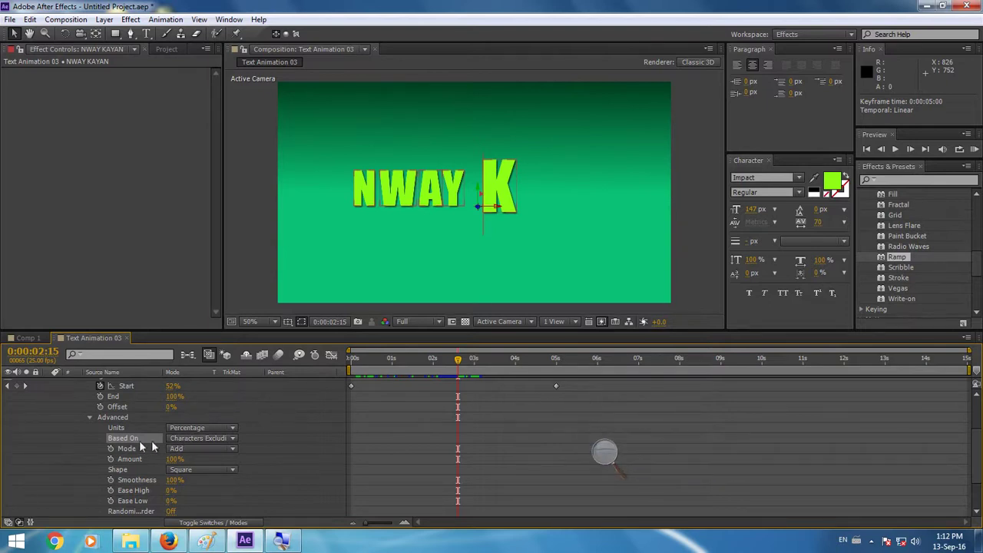
pyautogui.click(90, 419)
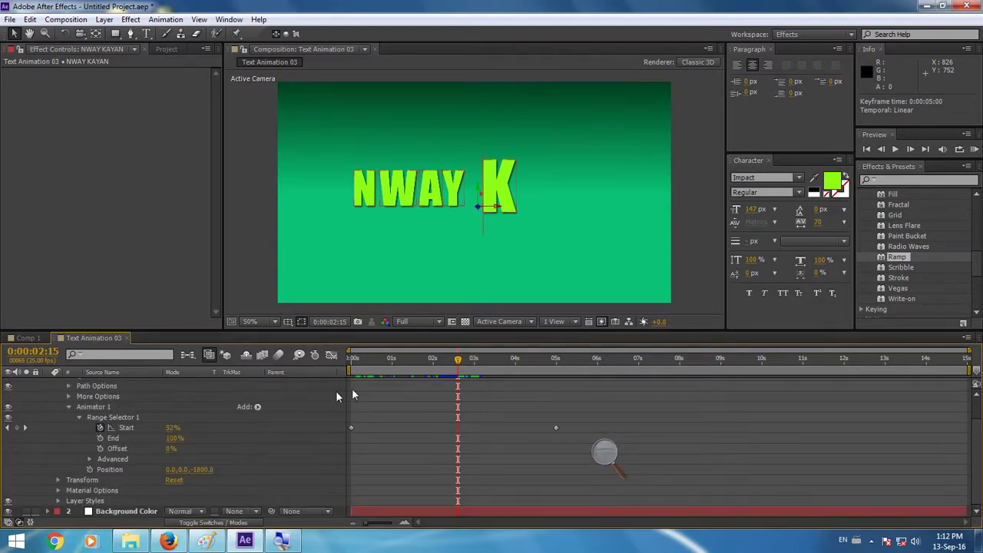
pyautogui.moveTo(459, 361); pyautogui.dragTo(451, 360)
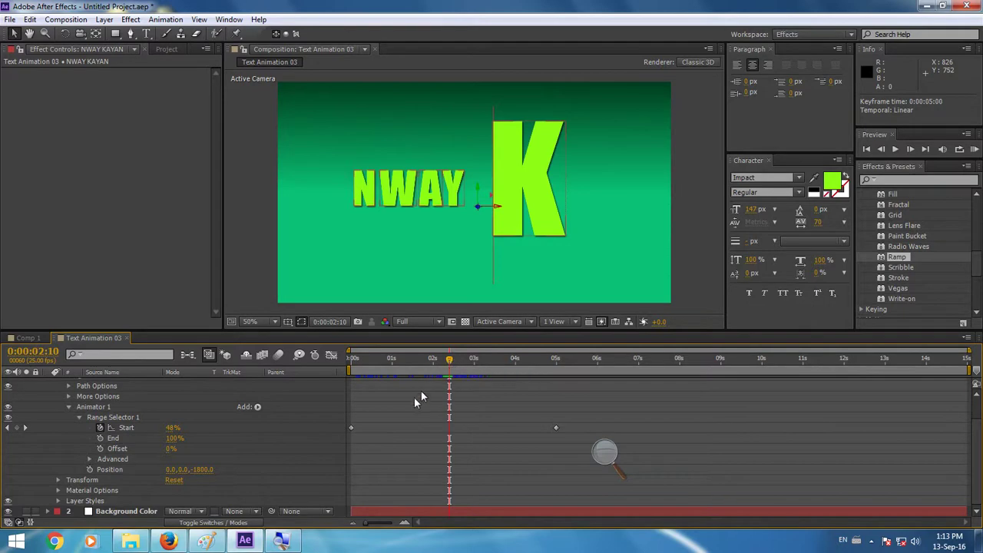
pyautogui.click(605, 454)
pyautogui.click(619, 461)
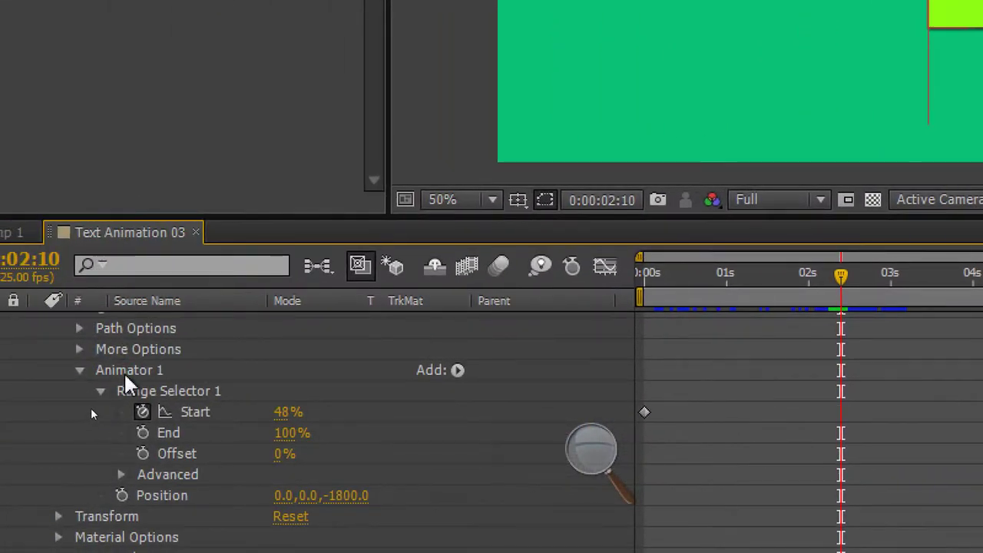
# - Add Rotation to Animator 1, giving it X, Y and Z Rotation at 0x+0.0°
pyautogui.click(461, 373)
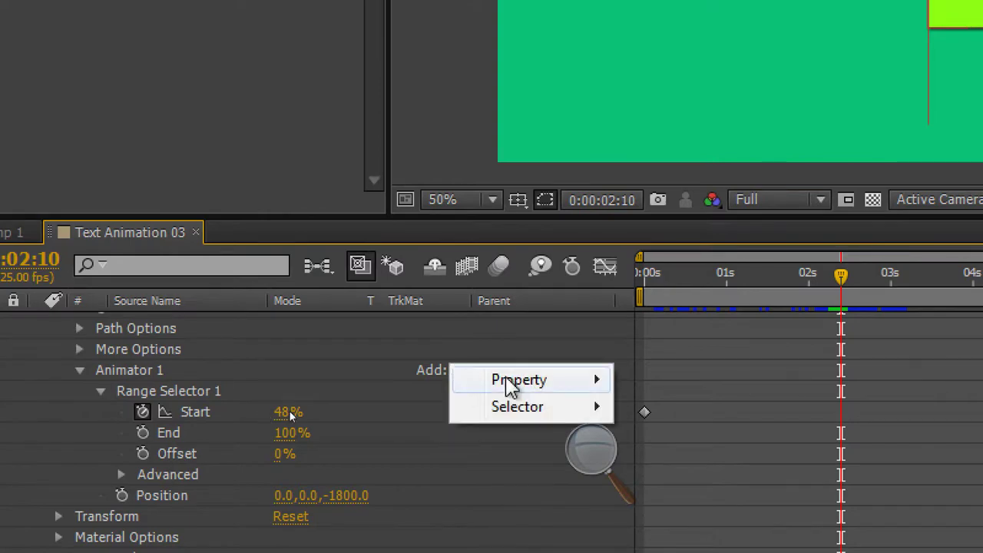
pyautogui.moveTo(549, 389)
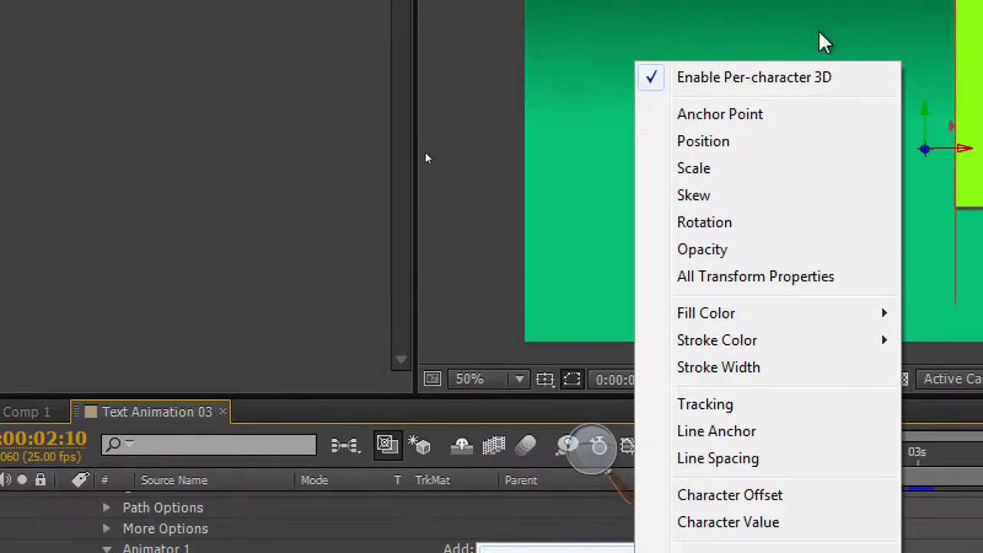
pyautogui.moveTo(836, 315)
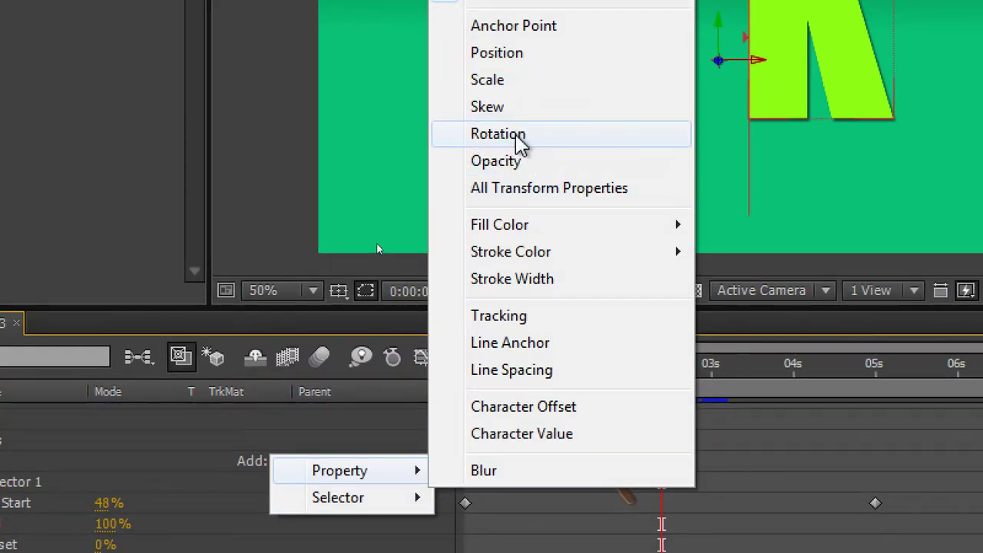
pyautogui.click(521, 142)
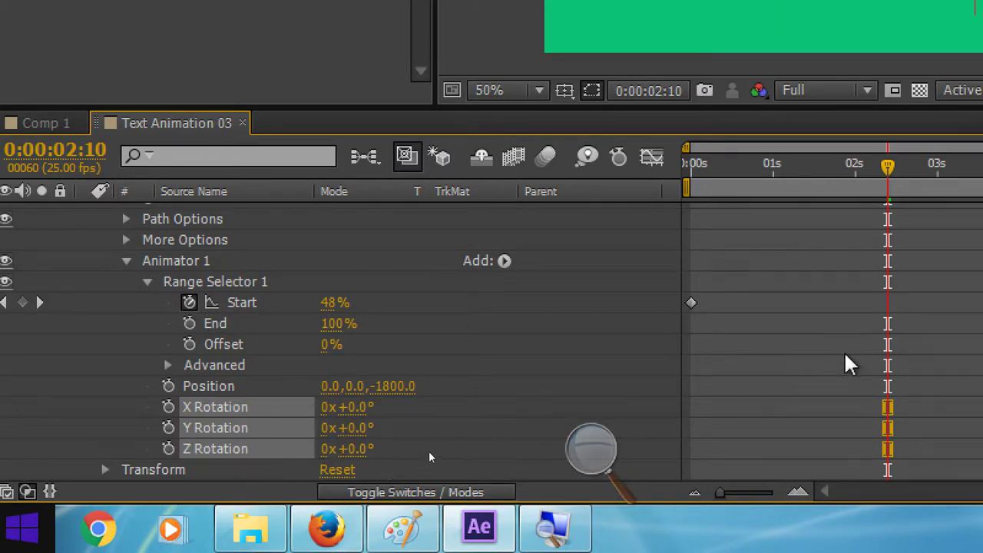
pyautogui.click(591, 448)
# - Set Animator 1's X Rotation to 20°
pyautogui.click(583, 466)
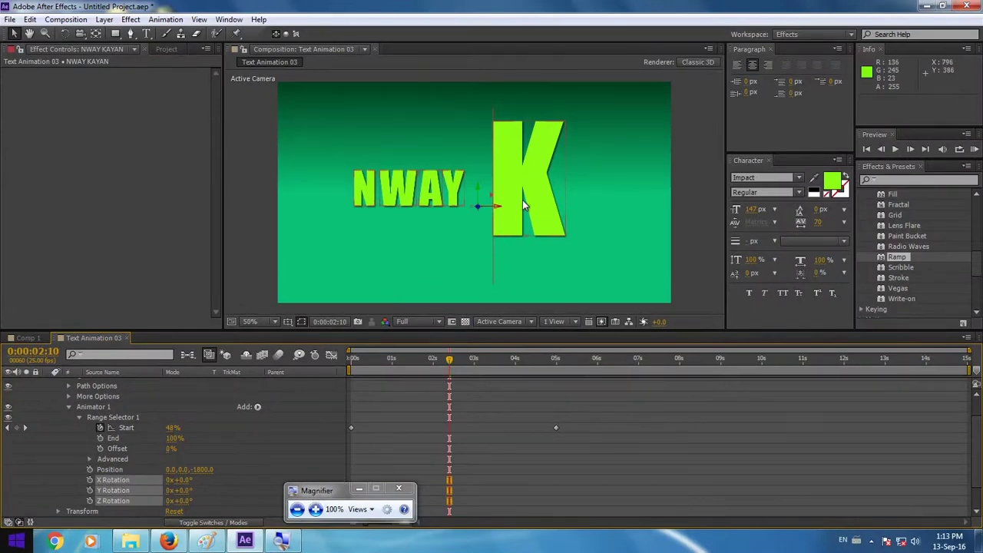
pyautogui.moveTo(446, 362); pyautogui.dragTo(448, 362)
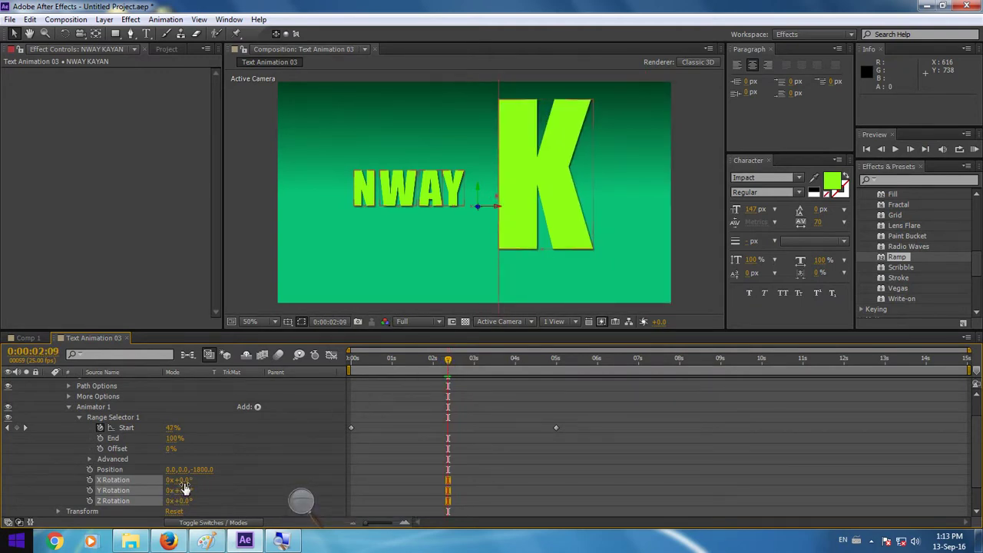
pyautogui.moveTo(184, 479)
pyautogui.mouseDown()
pyautogui.moveTo(250, 472)
pyautogui.moveTo(169, 459)
pyautogui.moveTo(264, 446)
pyautogui.moveTo(170, 451)
pyautogui.mouseUp()
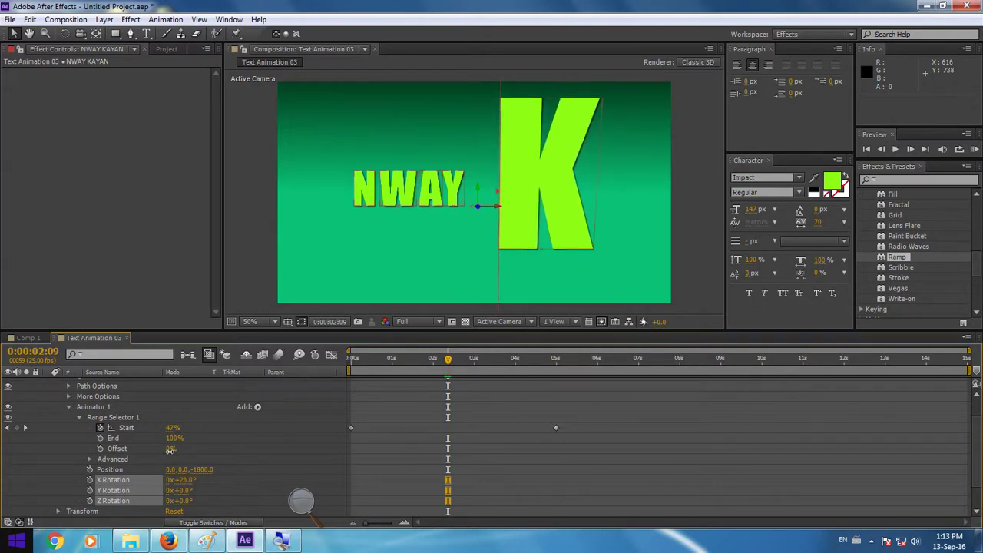
pyautogui.click(185, 480)
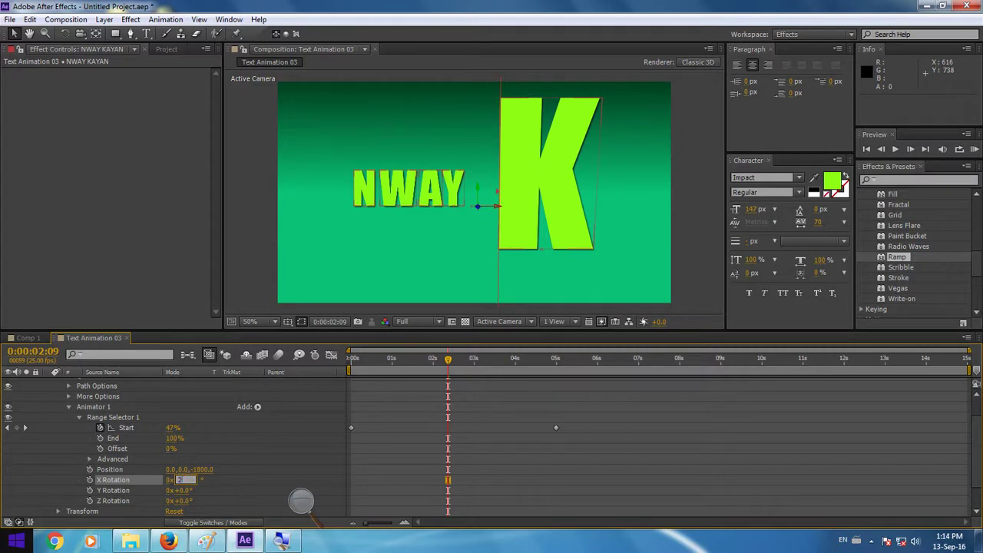
pyautogui.click(200, 485)
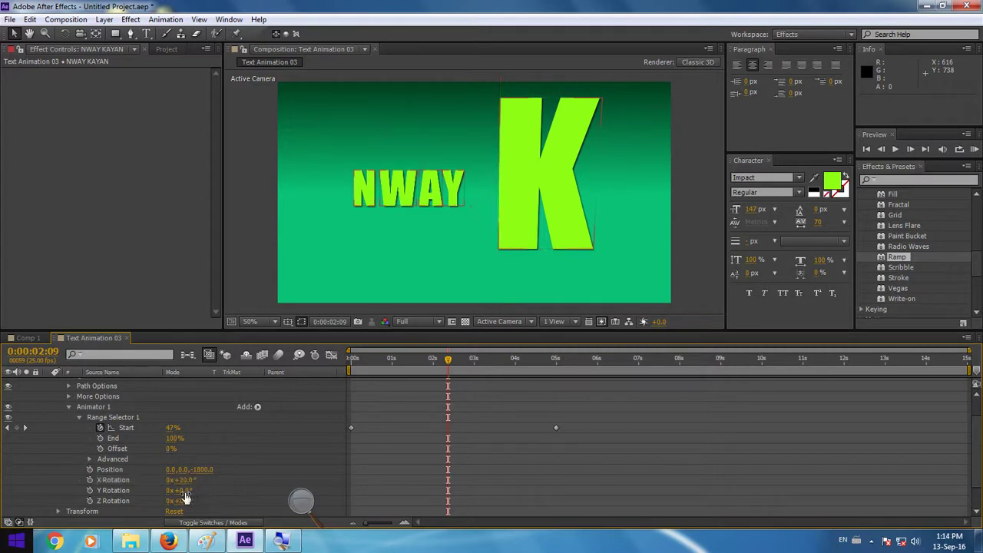
# - Set Y Rotation to one full turn (1x+0.0°) and rewind to preview the tumble
pyautogui.moveTo(182, 492)
pyautogui.mouseDown()
pyautogui.moveTo(329, 493)
pyautogui.moveTo(169, 477)
pyautogui.moveTo(235, 483)
pyautogui.moveTo(157, 463)
pyautogui.mouseUp()
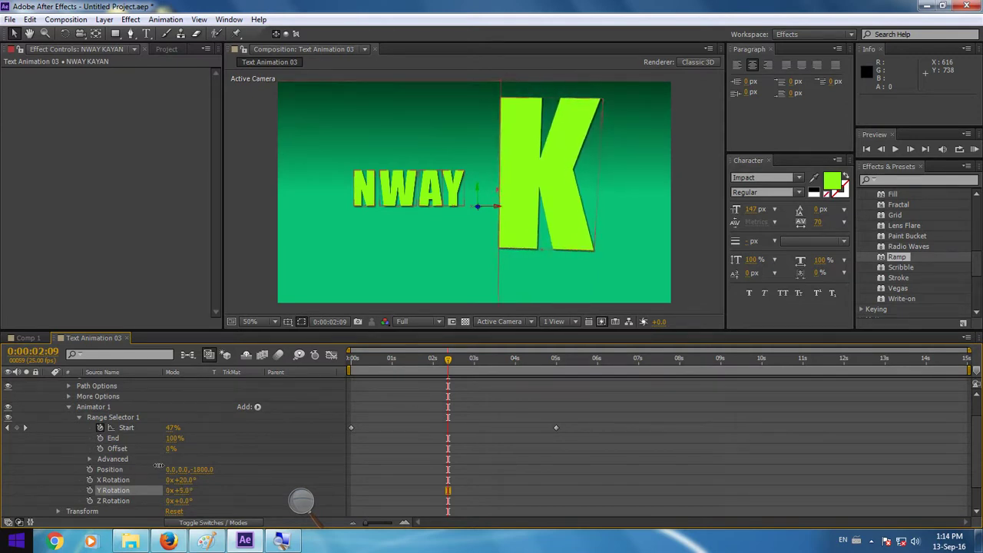
pyautogui.moveTo(157, 463)
pyautogui.mouseDown()
pyautogui.moveTo(90, 479)
pyautogui.moveTo(191, 474)
pyautogui.moveTo(338, 495)
pyautogui.mouseUp()
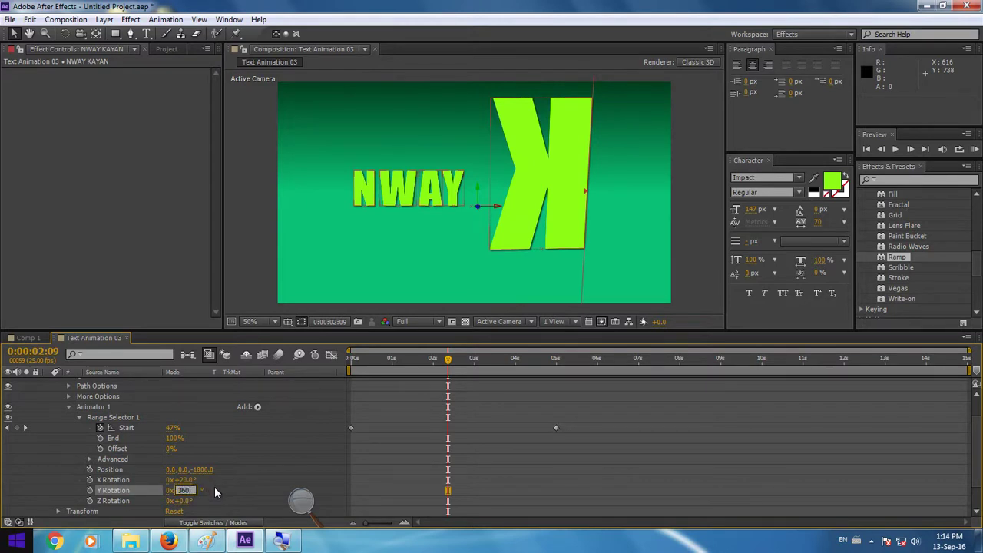
pyautogui.press('Return')
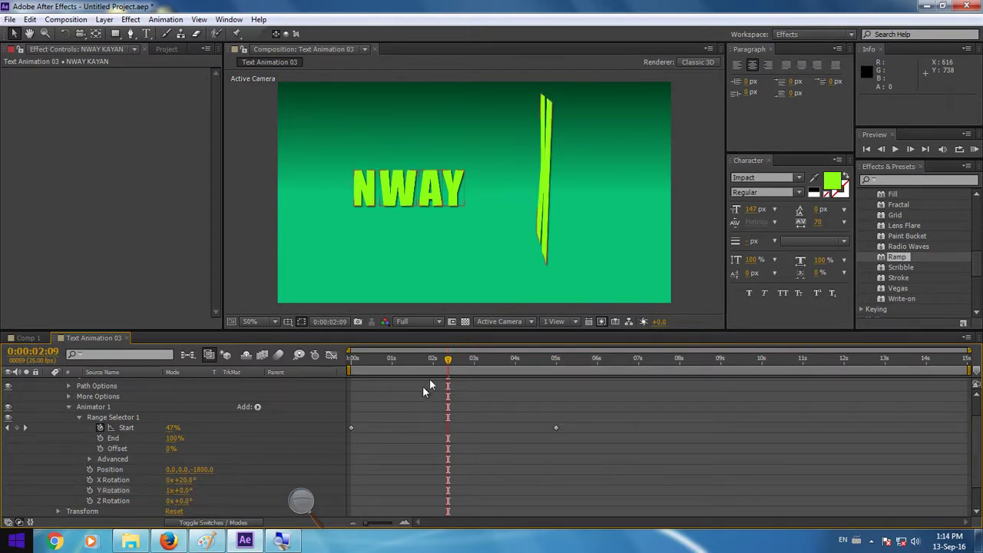
pyautogui.moveTo(448, 365)
pyautogui.mouseDown()
pyautogui.moveTo(388, 359)
pyautogui.moveTo(474, 372)
pyautogui.moveTo(451, 372)
pyautogui.mouseUp()
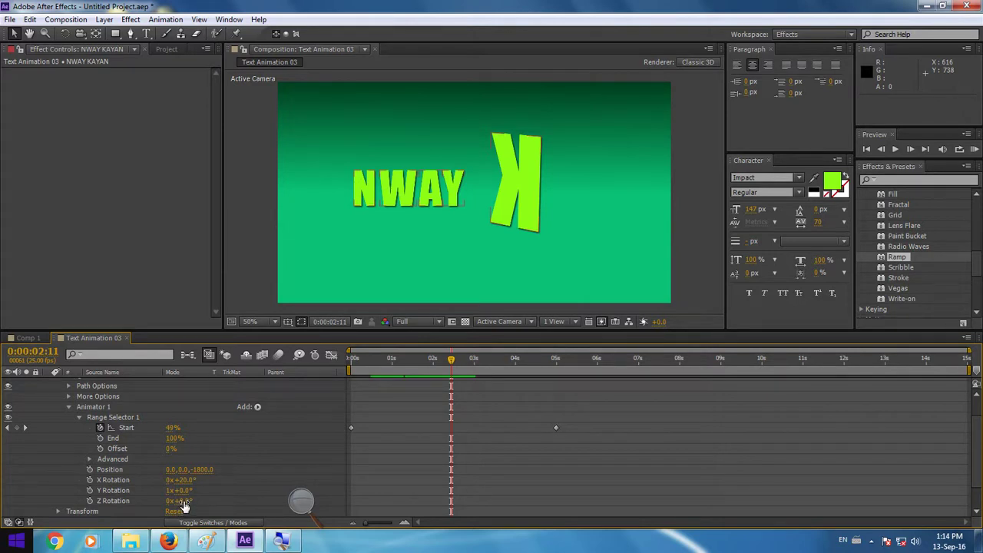
# - Test a Z rotation on the letters while scrubbing the fly-in, then reset Z Rotation to 0°
pyautogui.moveTo(184, 503)
pyautogui.mouseDown()
pyautogui.moveTo(301, 500)
pyautogui.moveTo(283, 499)
pyautogui.mouseUp()
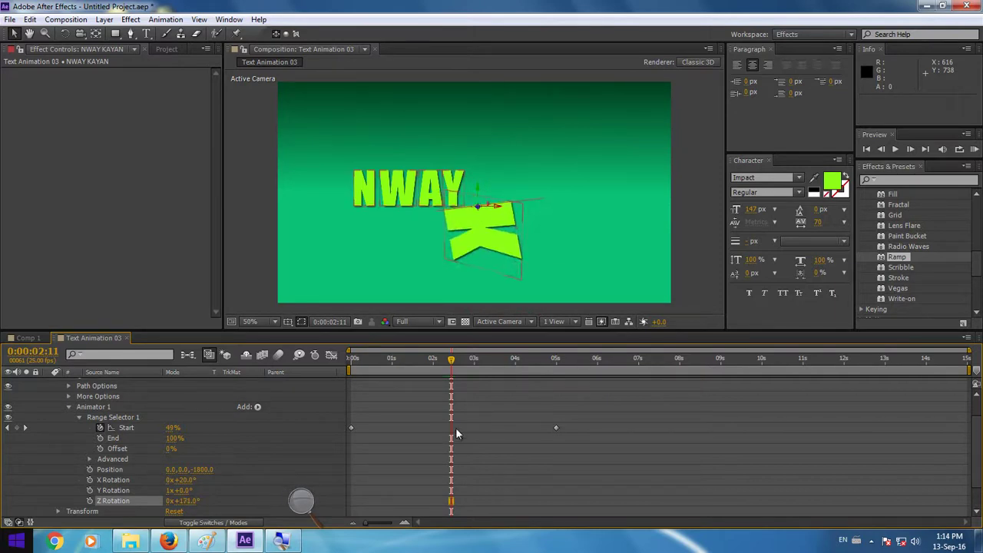
pyautogui.moveTo(451, 361)
pyautogui.mouseDown()
pyautogui.moveTo(384, 367)
pyautogui.moveTo(463, 378)
pyautogui.mouseUp()
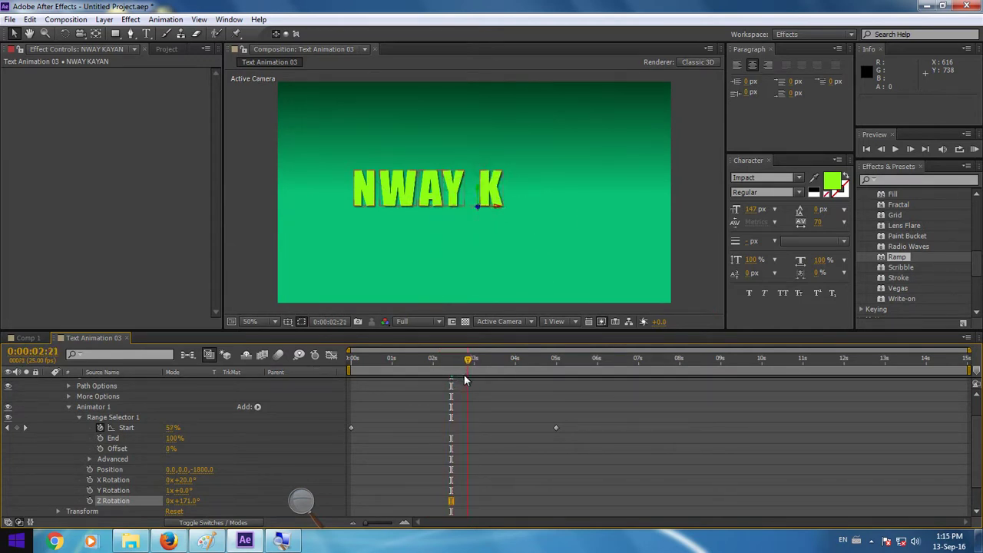
pyautogui.moveTo(463, 378); pyautogui.dragTo(428, 372)
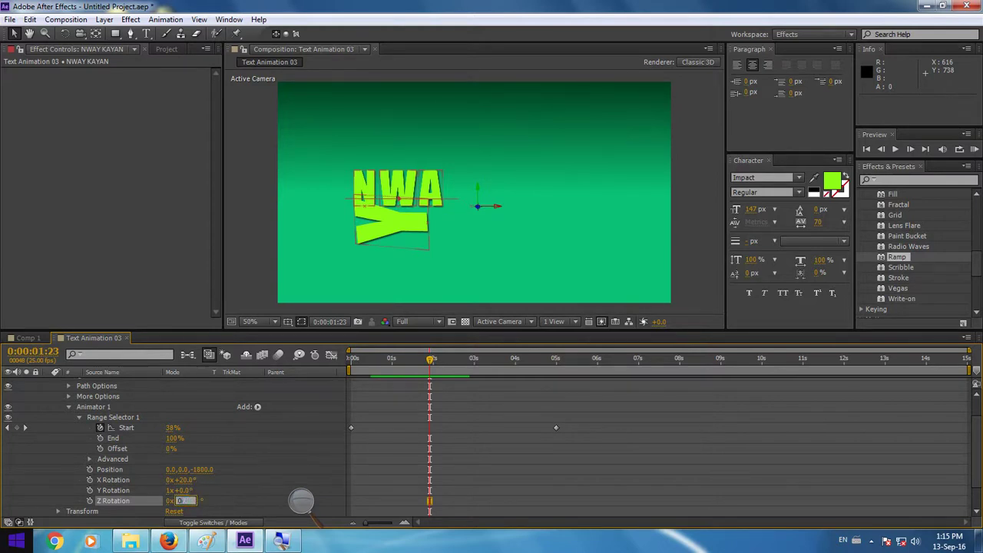
pyautogui.press('Return')
pyautogui.moveTo(427, 363)
pyautogui.mouseDown()
pyautogui.moveTo(378, 368)
pyautogui.moveTo(467, 379)
pyautogui.mouseUp()
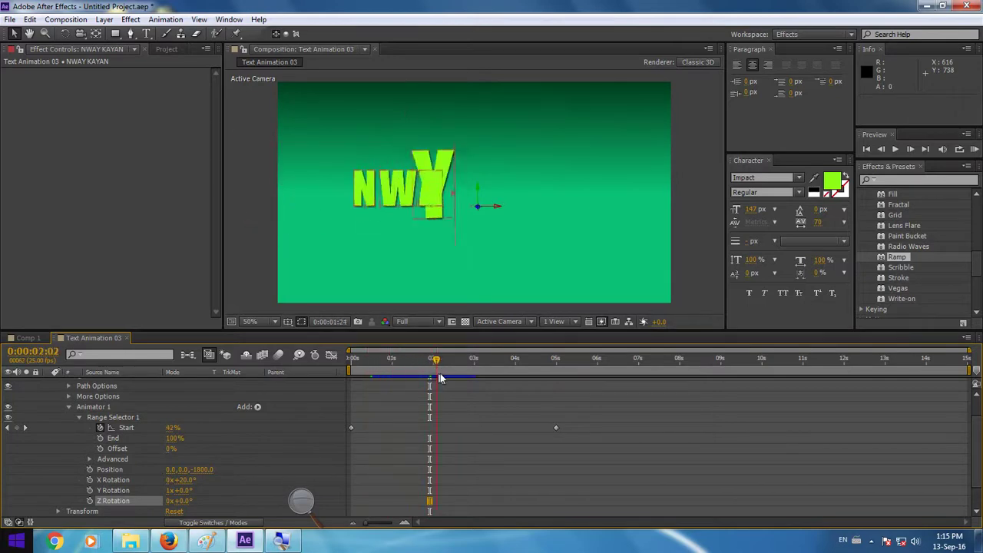
pyautogui.press('super+plus')
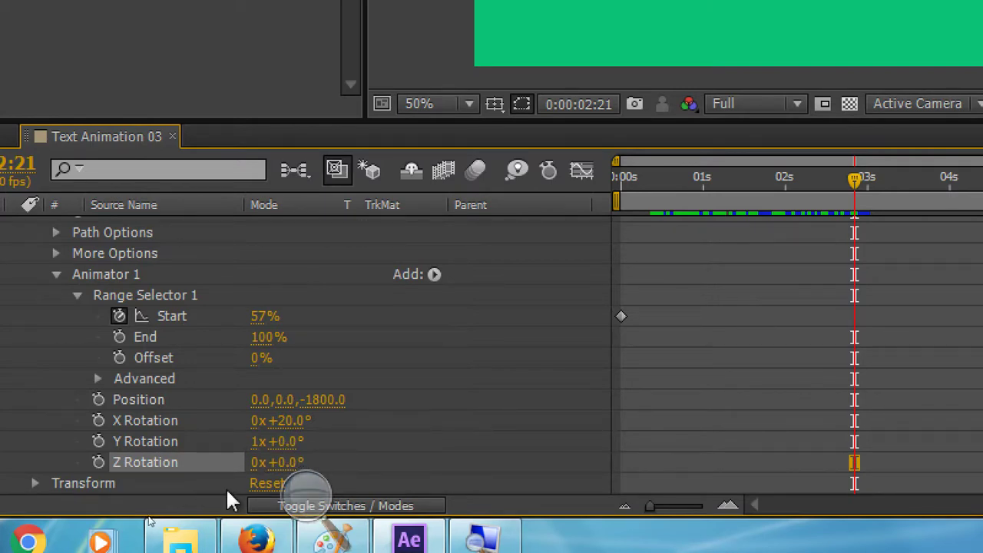
# - Return magnification to 100% and preview the NWAY KAYAN fly-in from the first frame
pyautogui.click(307, 492)
pyautogui.click(308, 511)
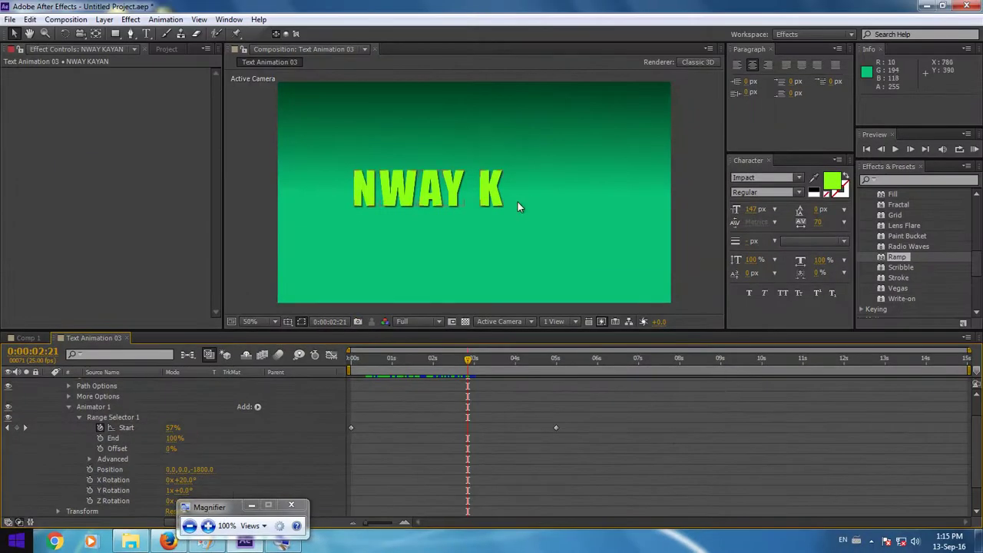
pyautogui.moveTo(468, 362); pyautogui.dragTo(351, 361)
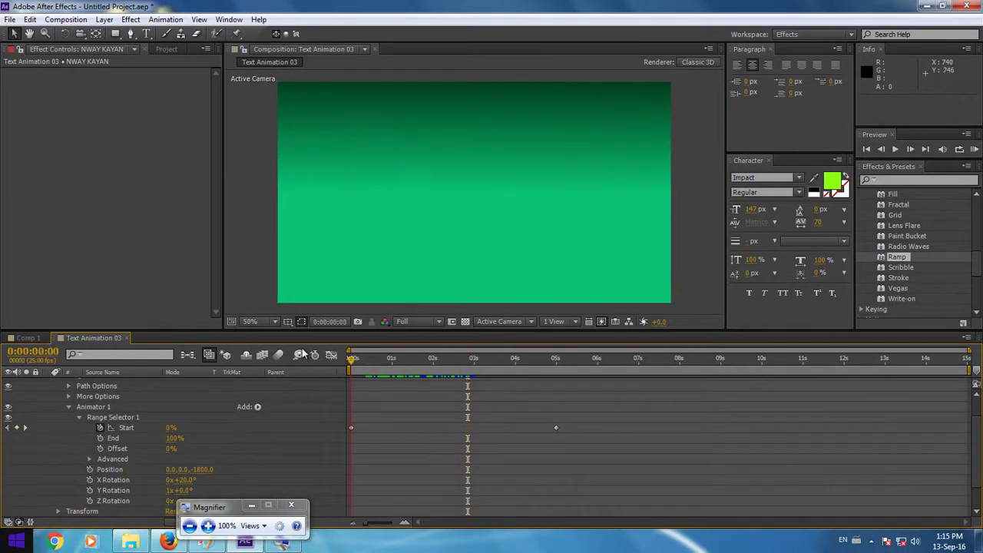
pyautogui.click(255, 262)
pyautogui.press('space')
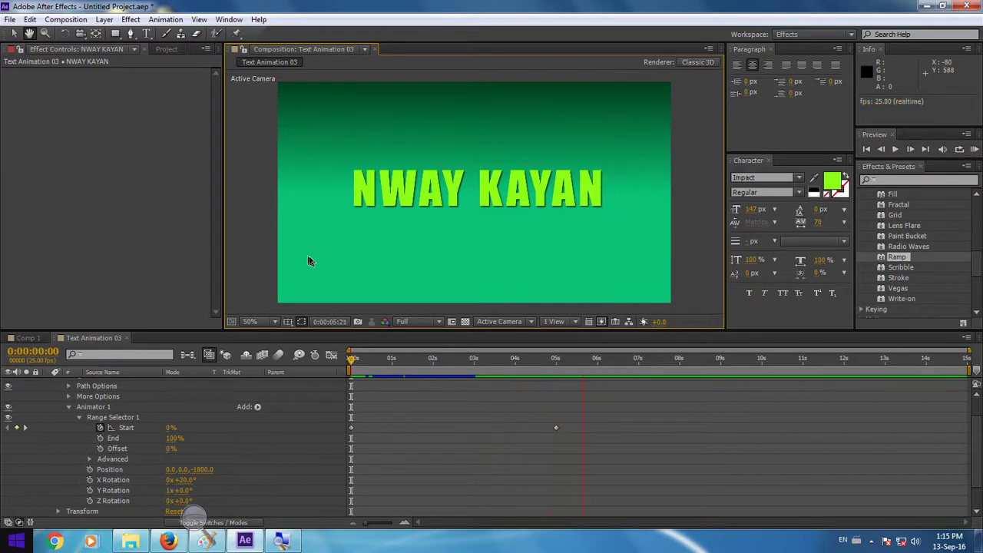
pyautogui.press('space')
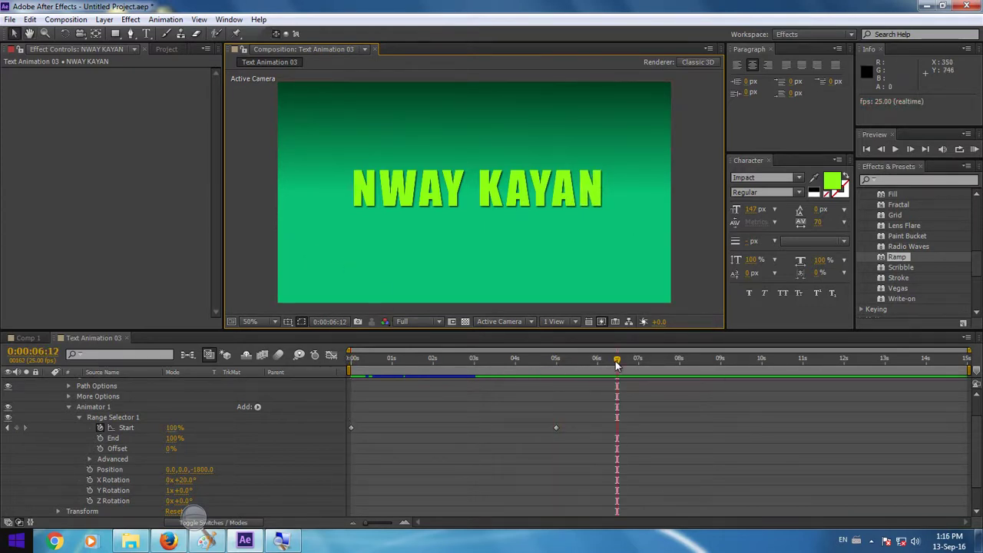
# - Scrub back through the letters' arrival and collapse Range Selector 1 and Animator 1
pyautogui.moveTo(580, 367); pyautogui.dragTo(400, 372)
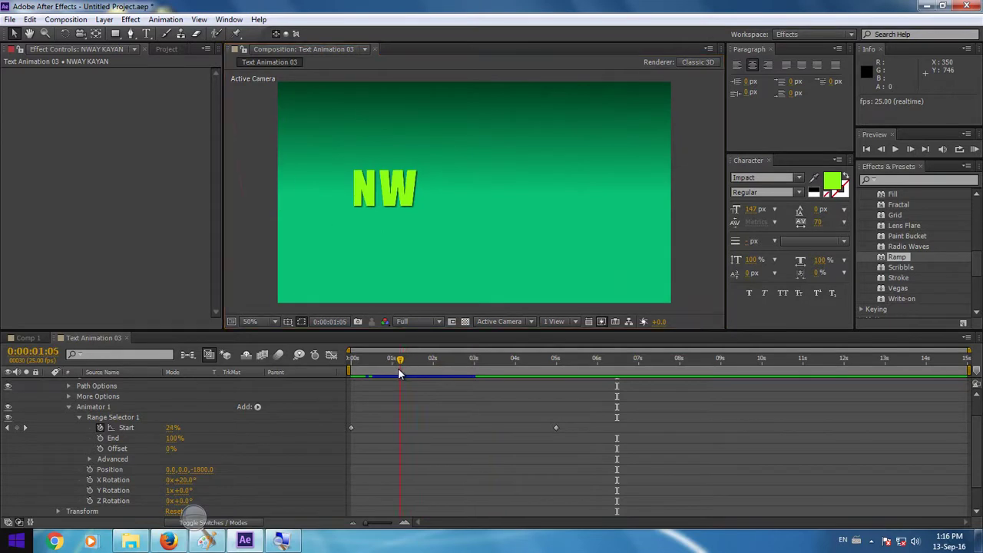
pyautogui.click(78, 417)
pyautogui.click(68, 417)
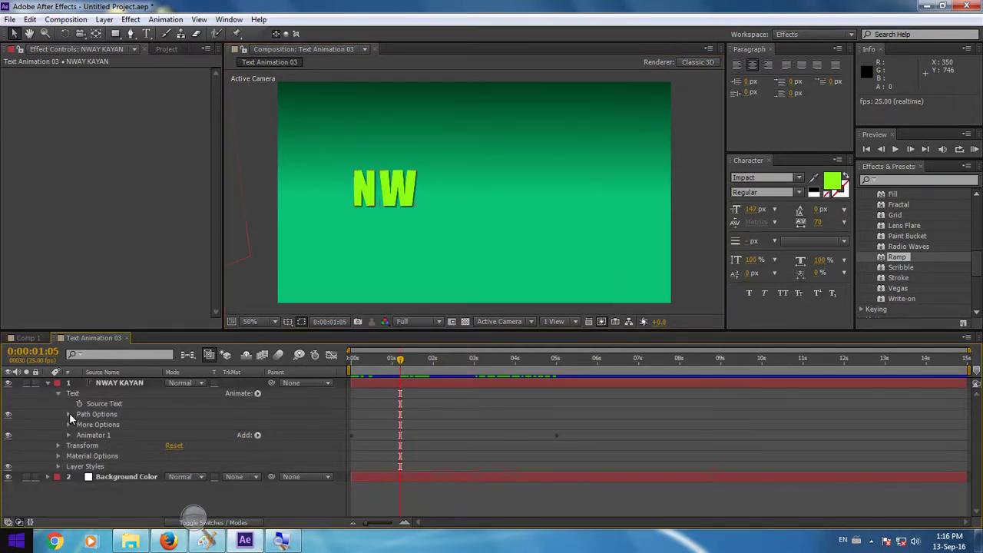
# - Collapse the Text group, compare with Comp 1's fly-in, then return to Text Animation 03 at 2:05
pyautogui.click(59, 395)
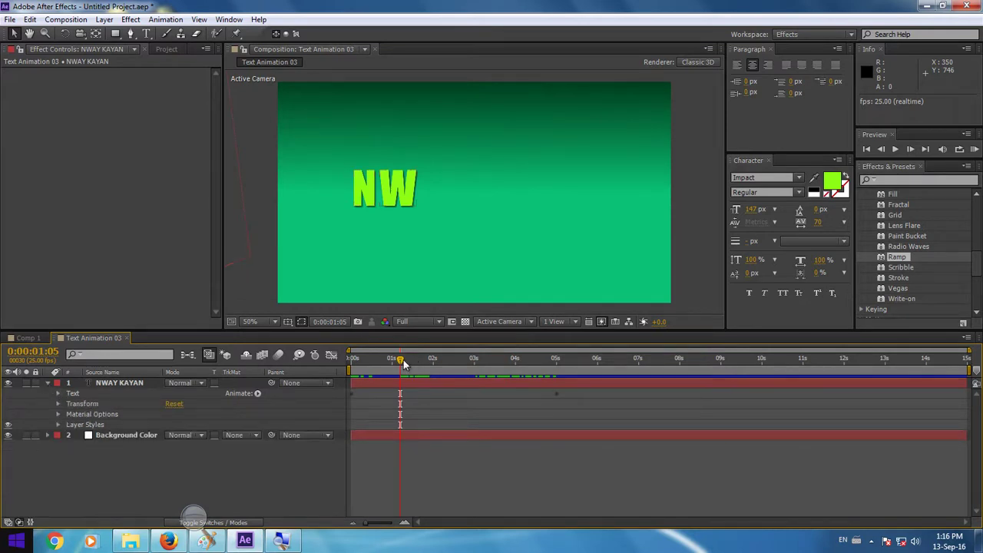
pyautogui.moveTo(392, 364)
pyautogui.mouseDown()
pyautogui.moveTo(380, 361)
pyautogui.moveTo(492, 376)
pyautogui.mouseUp()
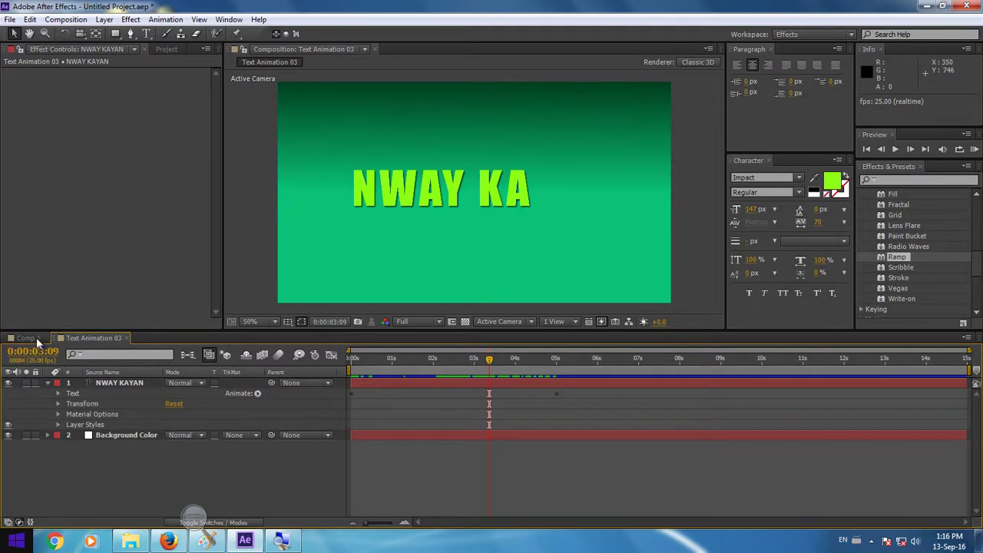
pyautogui.click(27, 338)
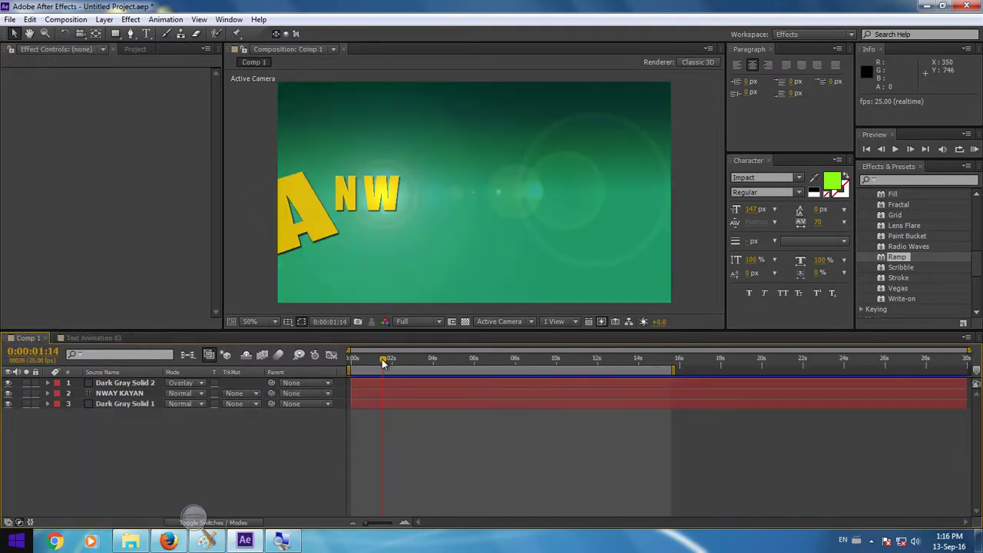
pyautogui.moveTo(384, 362)
pyautogui.mouseDown()
pyautogui.moveTo(334, 360)
pyautogui.moveTo(492, 384)
pyautogui.moveTo(345, 373)
pyautogui.mouseUp()
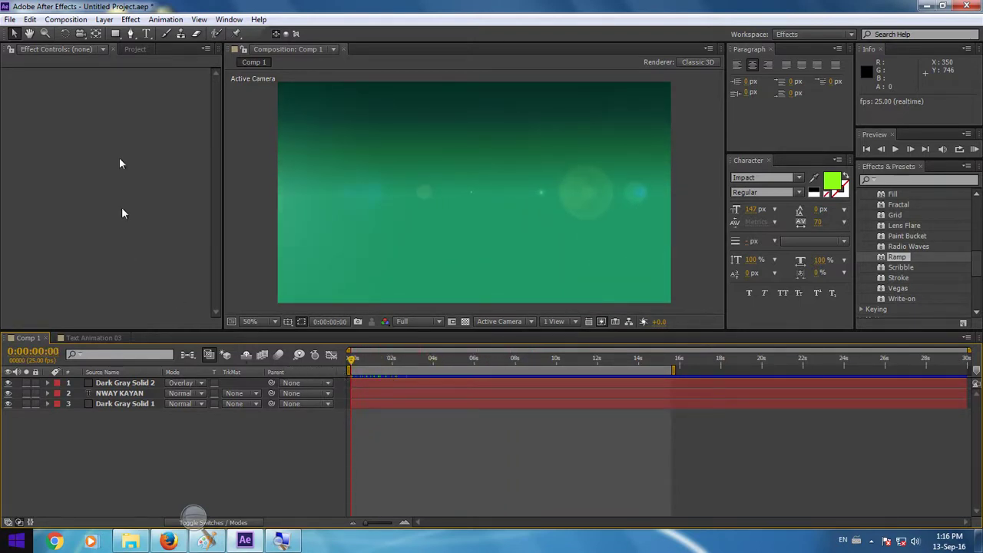
pyautogui.click(112, 339)
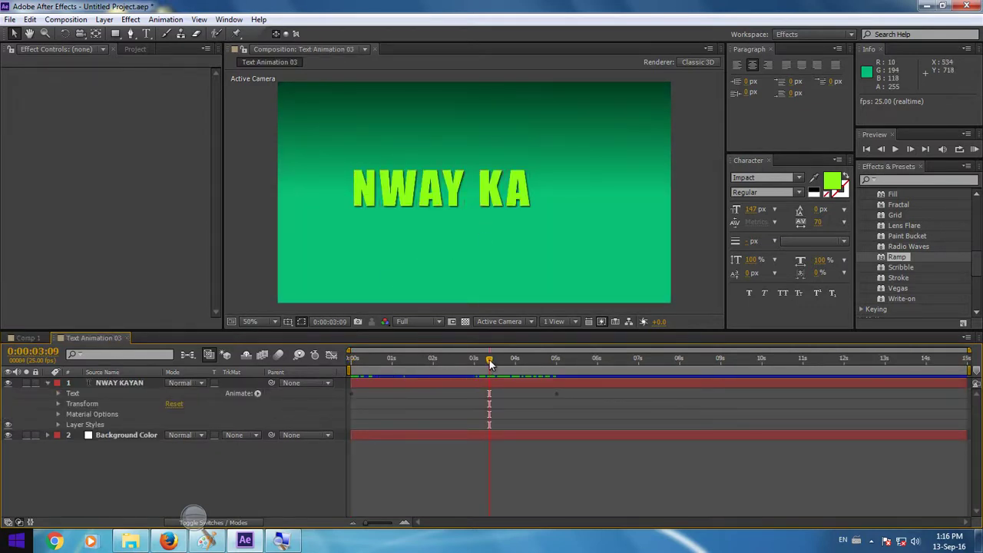
pyautogui.moveTo(489, 364); pyautogui.dragTo(441, 363)
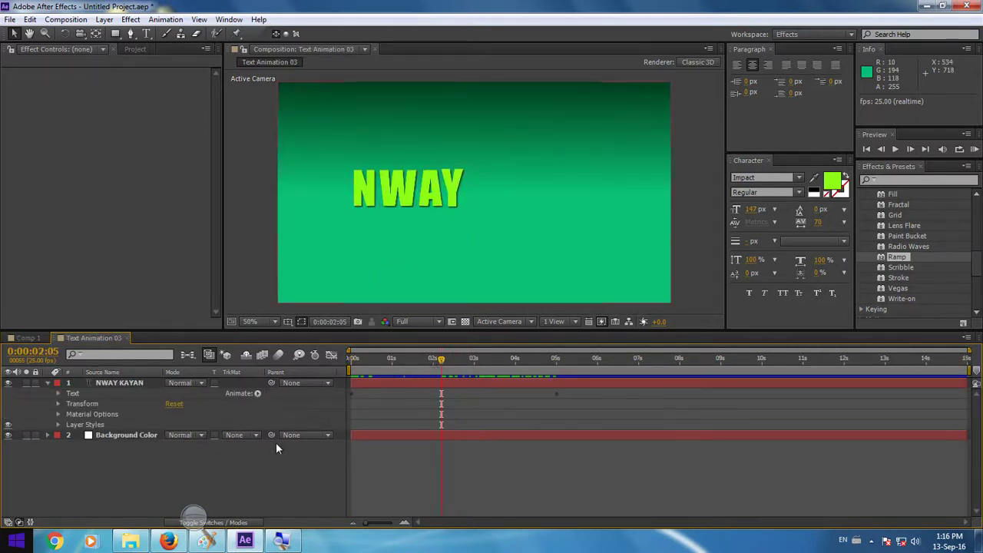
# - Fold up the NWAY KAYAN layer and start a new 1280×720 white solid, beginning to name it Lens Flare
pyautogui.click(48, 383)
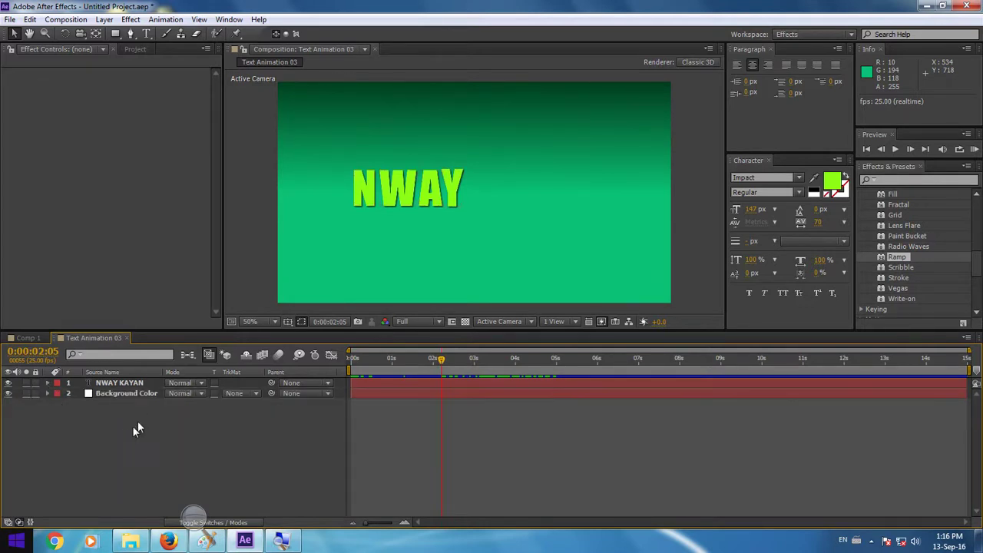
pyautogui.rightClick(151, 418)
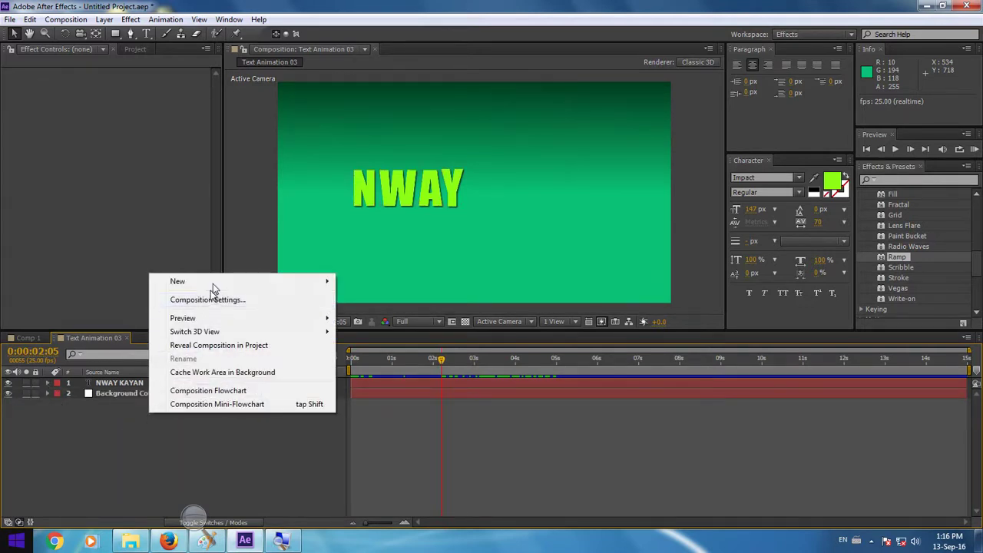
pyautogui.moveTo(215, 287)
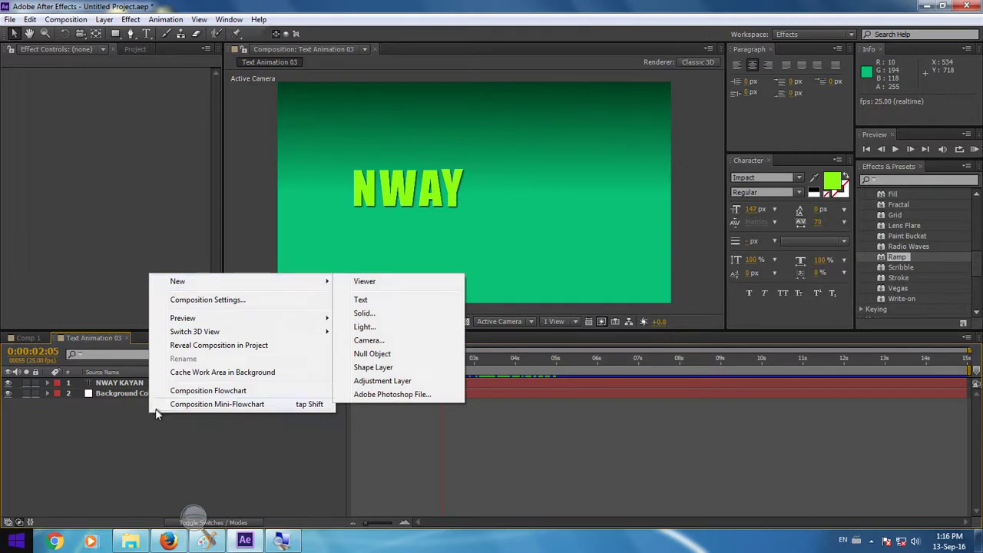
pyautogui.click(145, 451)
pyautogui.rightClick(161, 429)
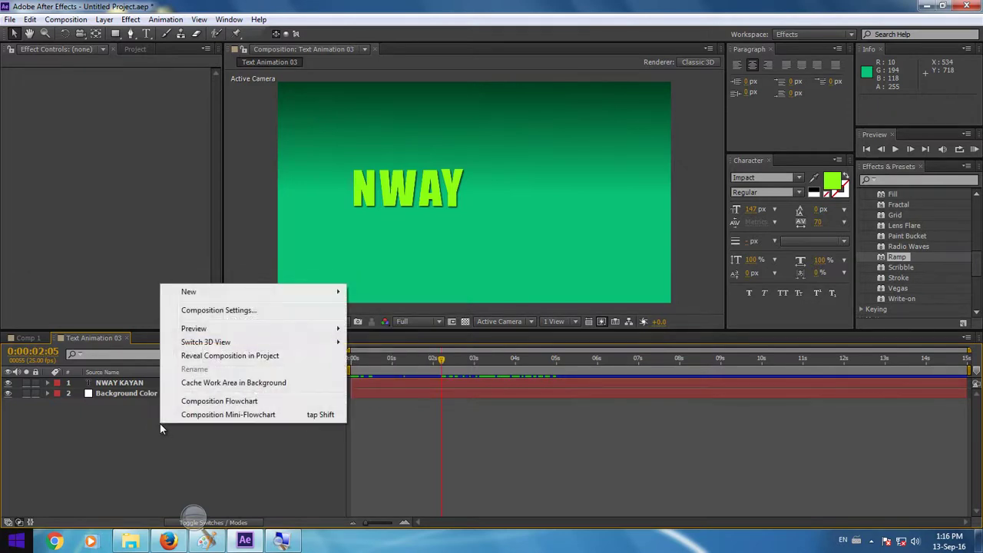
pyautogui.moveTo(259, 298)
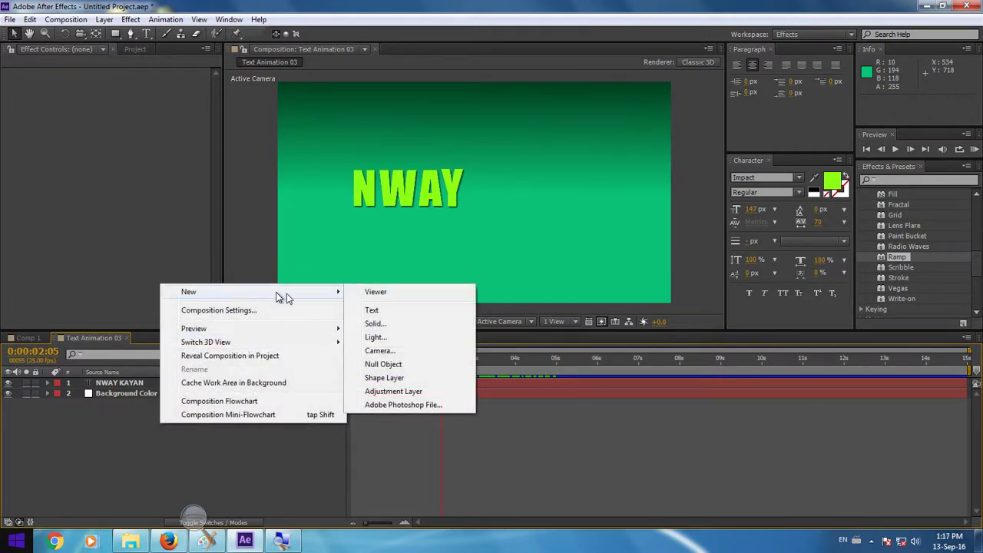
pyautogui.click(374, 326)
pyautogui.click(198, 516)
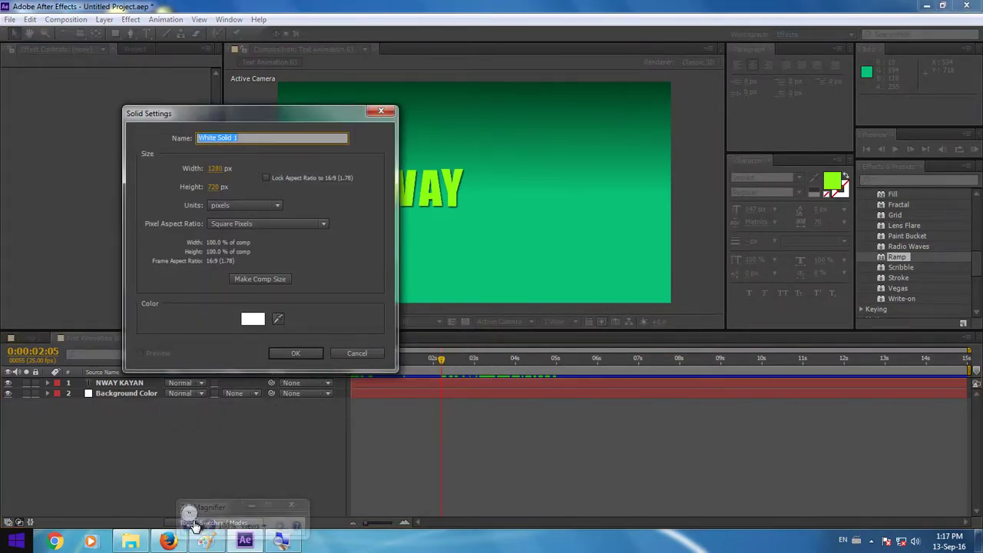
pyautogui.click(211, 527)
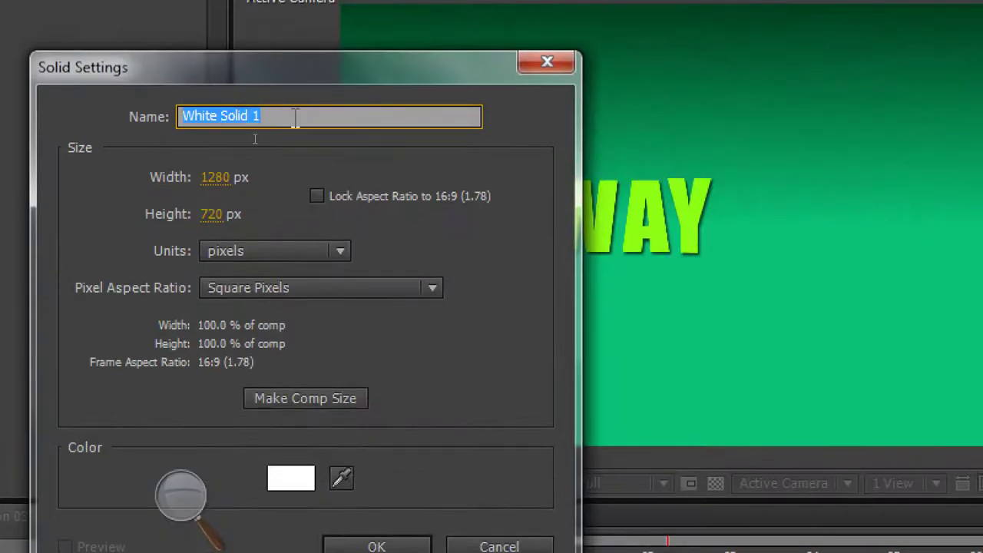
pyautogui.write('L')
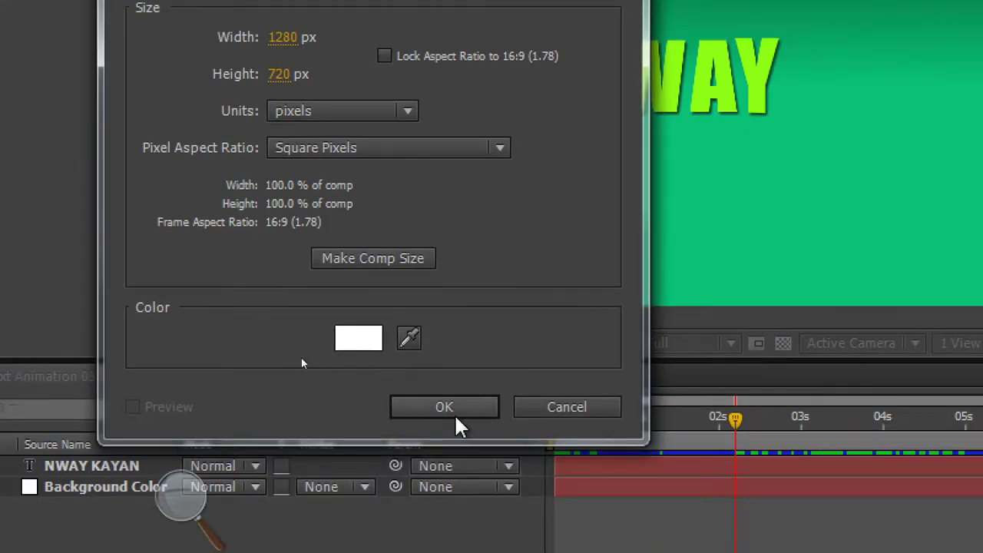
# - Create the Lens Flare solid and apply the Lens Flare effect found by searching 'lens'
pyautogui.click(457, 415)
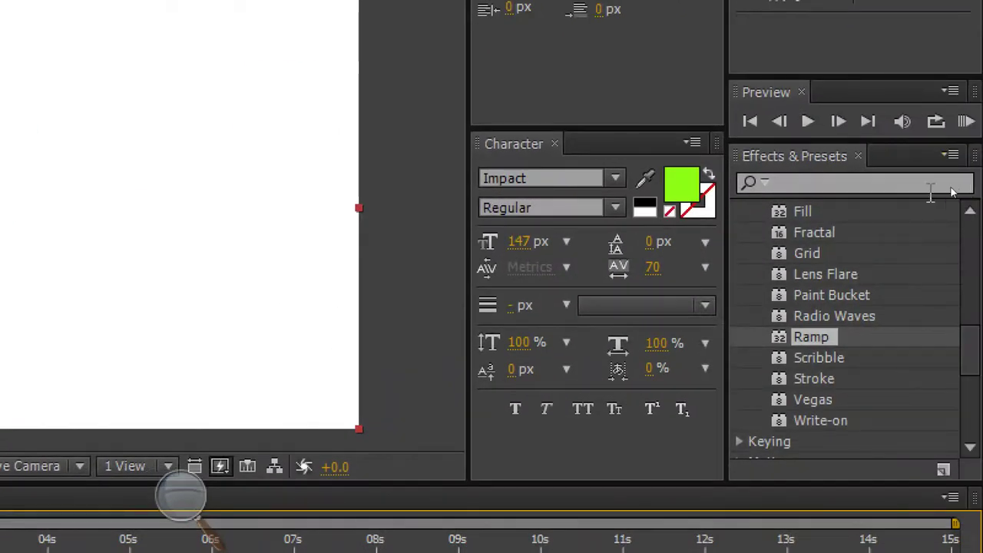
pyautogui.click(837, 183)
pyautogui.write('len')
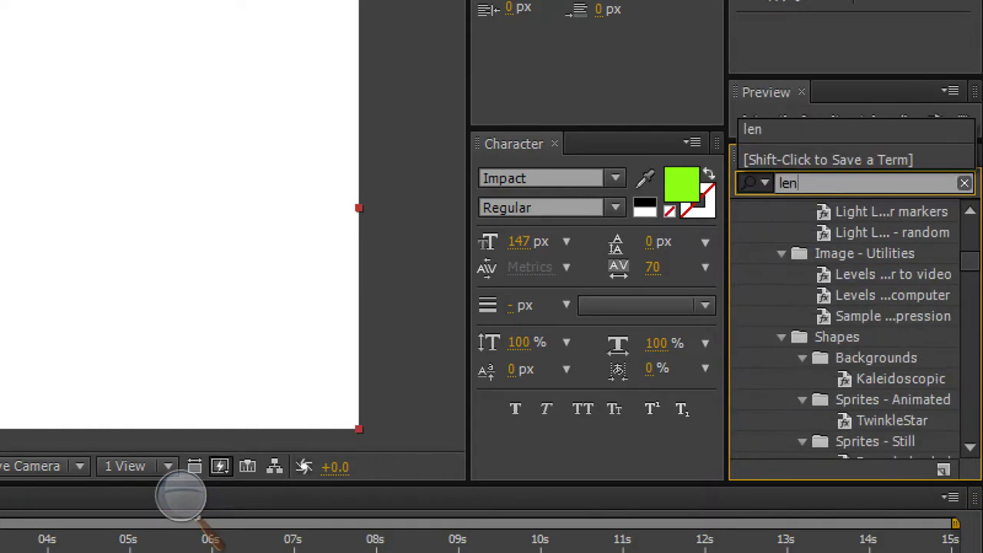
pyautogui.write('s')
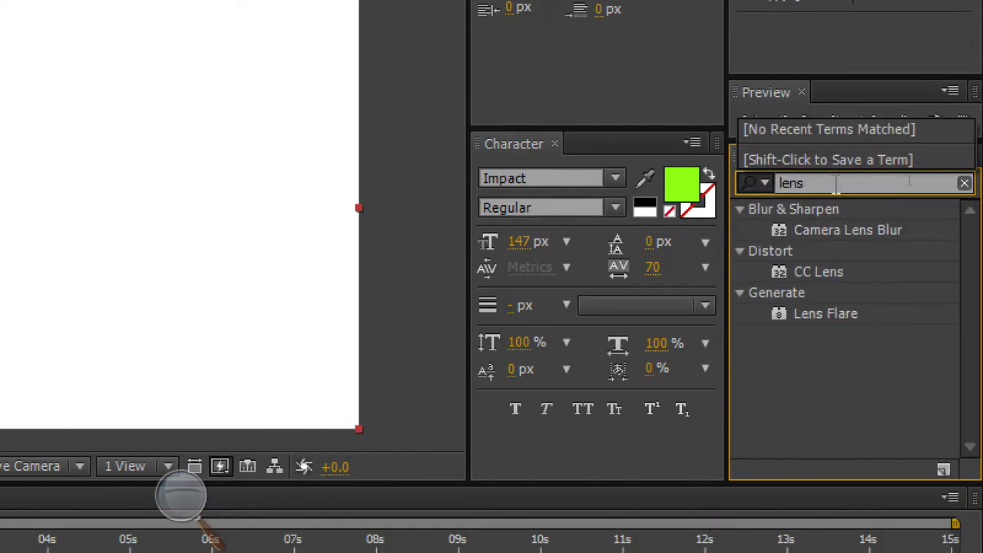
pyautogui.click(828, 315)
pyautogui.moveTo(852, 316); pyautogui.dragTo(267, 177)
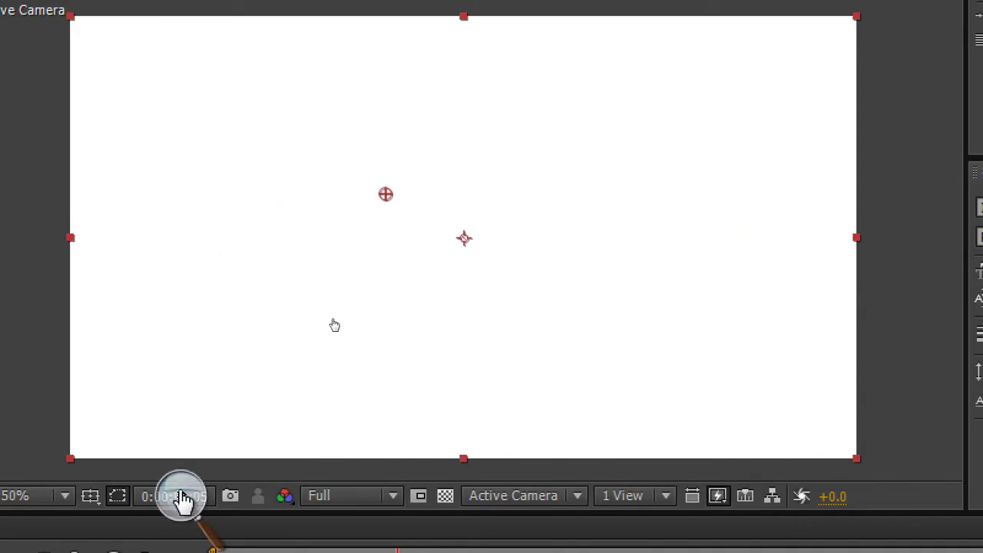
# - Shift the flare centre left of frame centre to 294,336 and reselect the Lens Flare layer
pyautogui.click(180, 501)
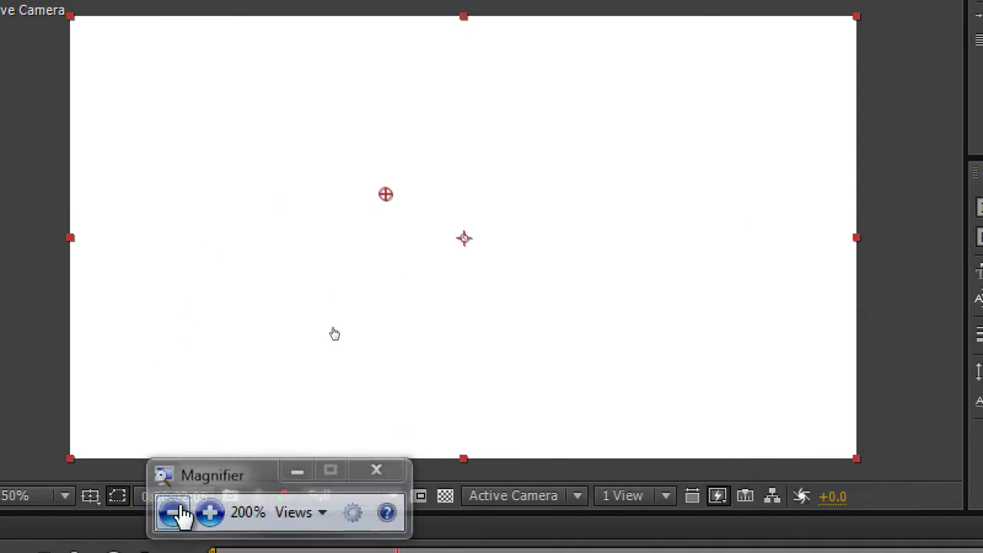
pyautogui.click(173, 511)
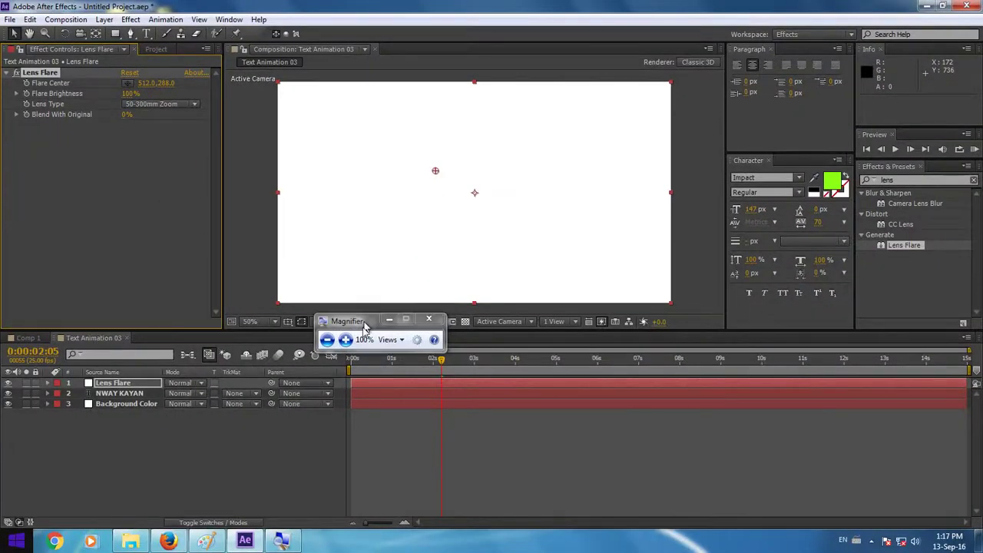
pyautogui.moveTo(369, 318); pyautogui.dragTo(310, 449)
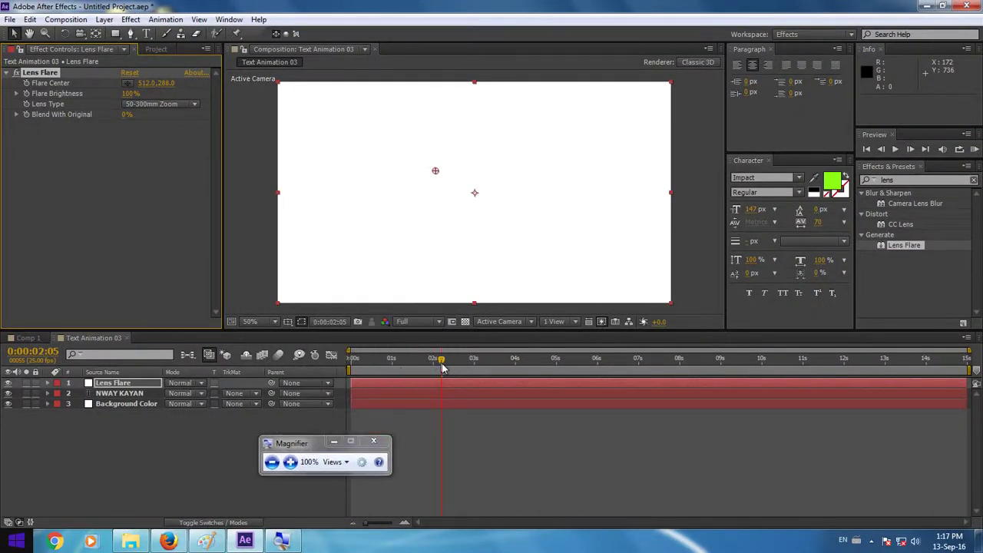
pyautogui.moveTo(436, 173); pyautogui.dragTo(369, 190)
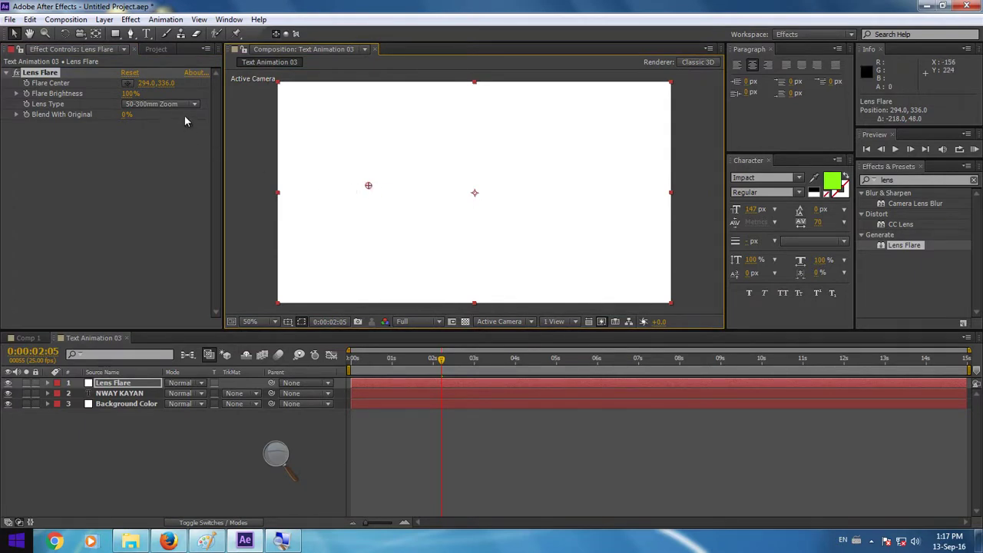
pyautogui.click(277, 455)
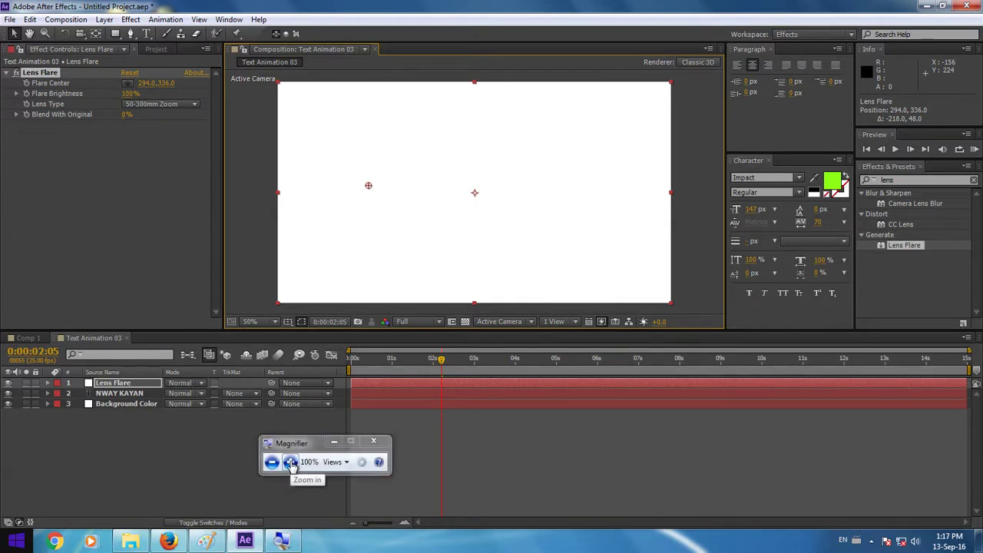
pyautogui.click(132, 385)
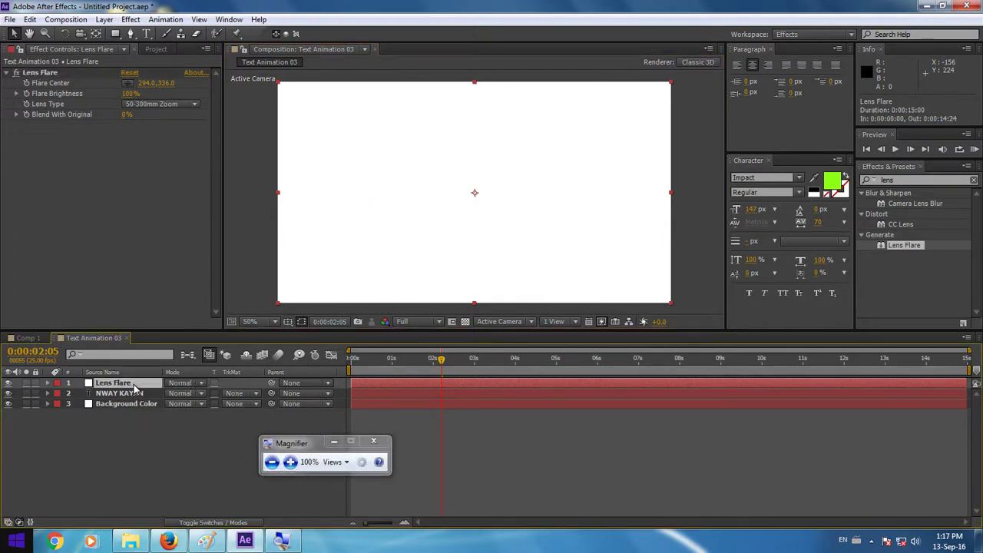
pyautogui.click(290, 462)
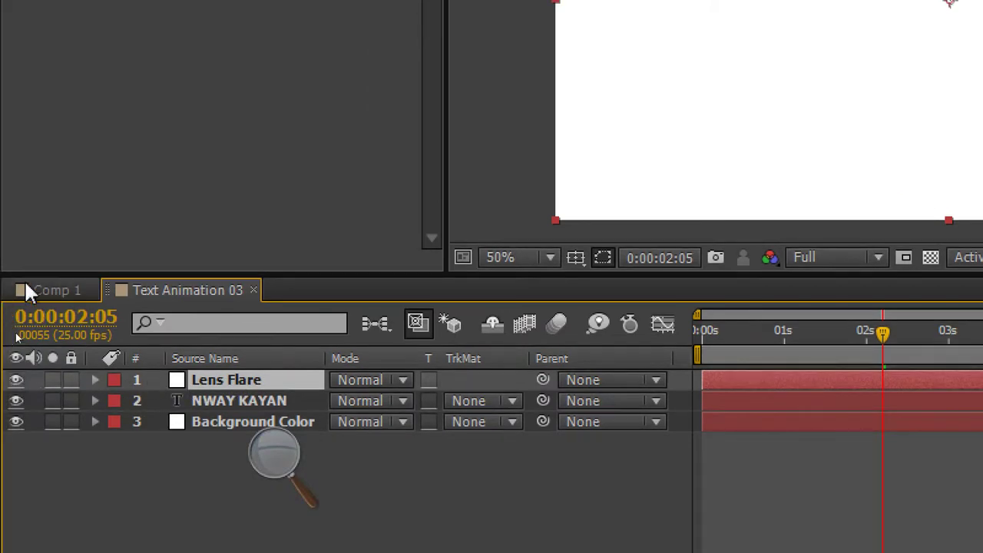
pyautogui.click(47, 290)
pyautogui.click(164, 290)
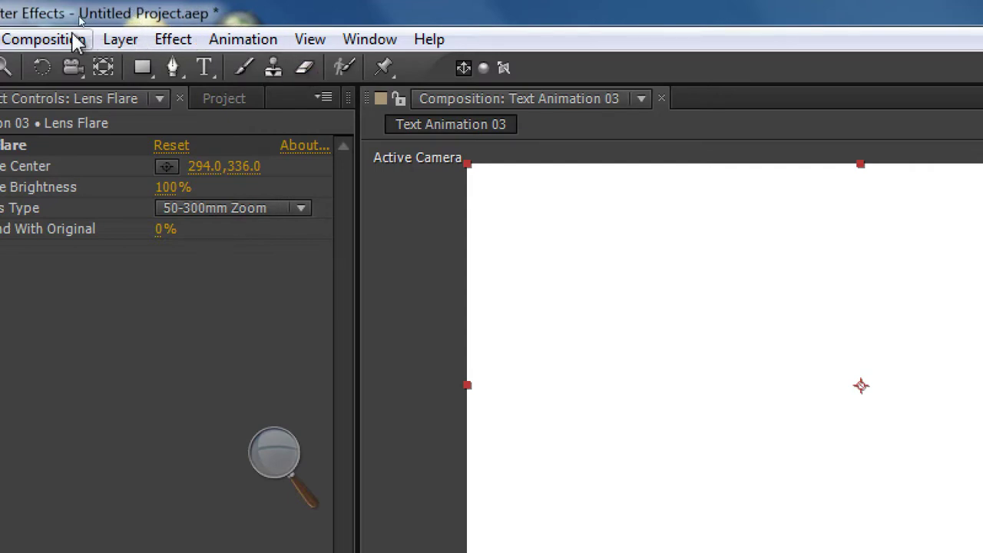
# - Change the Lens Flare solid's colour to near-black #201F1F through Solid Settings
pyautogui.click(146, 44)
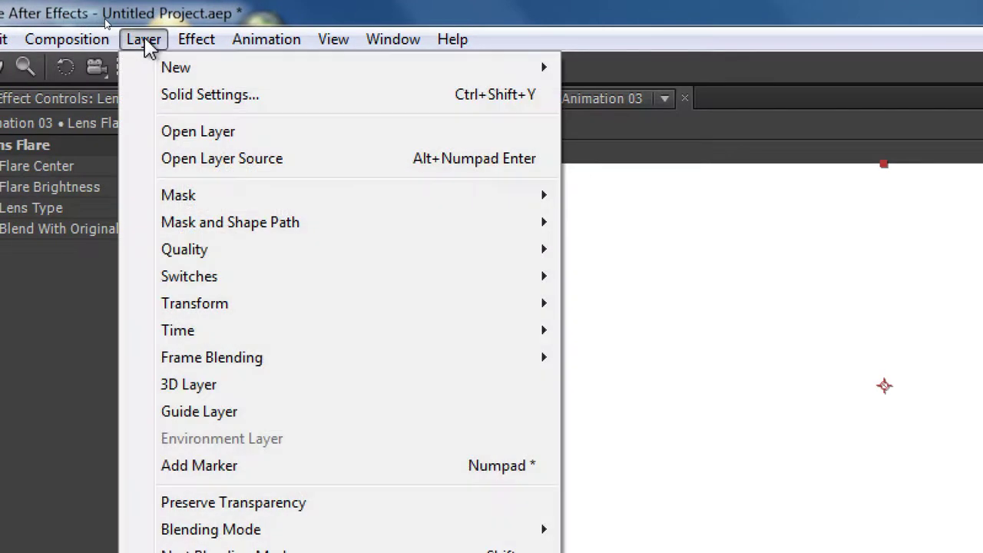
pyautogui.click(207, 96)
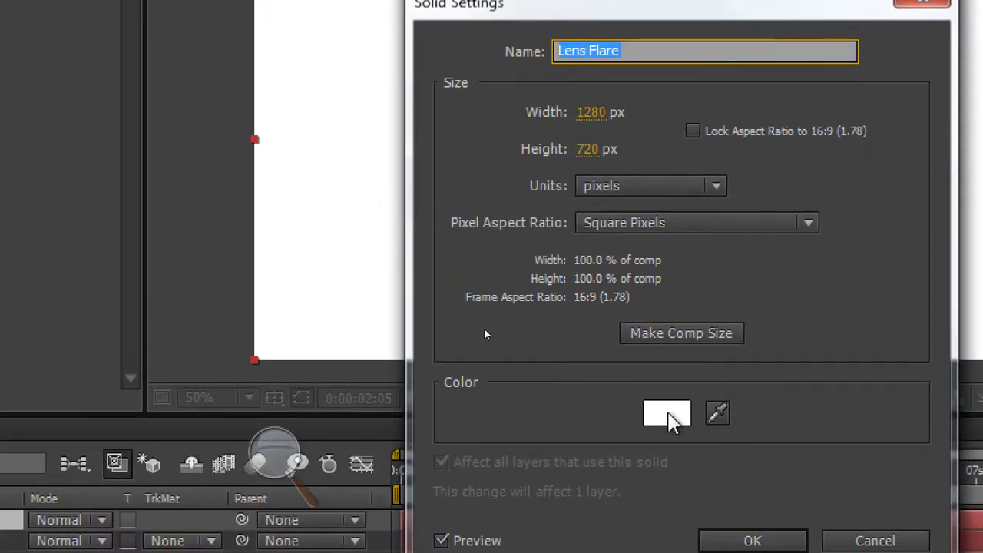
pyautogui.click(669, 419)
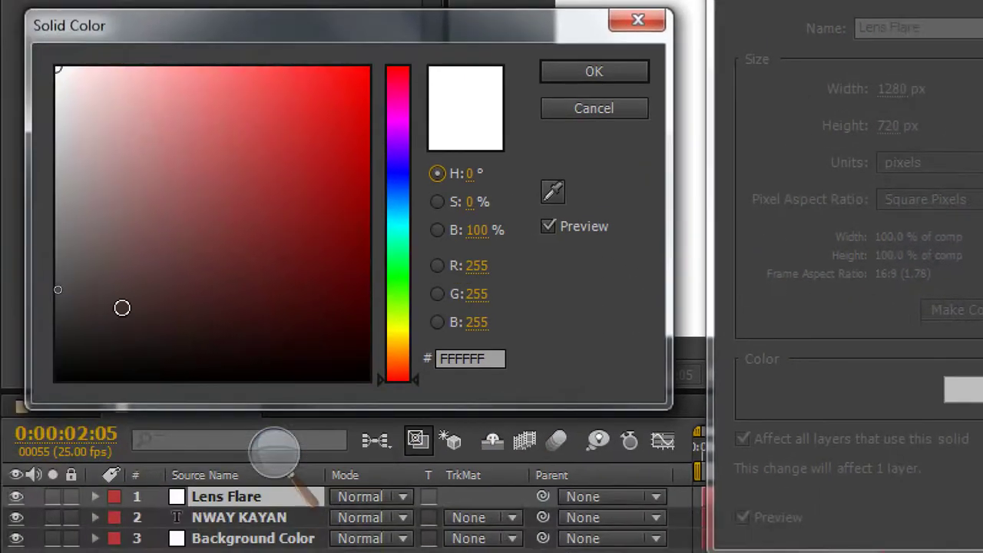
pyautogui.moveTo(63, 343); pyautogui.dragTo(74, 328)
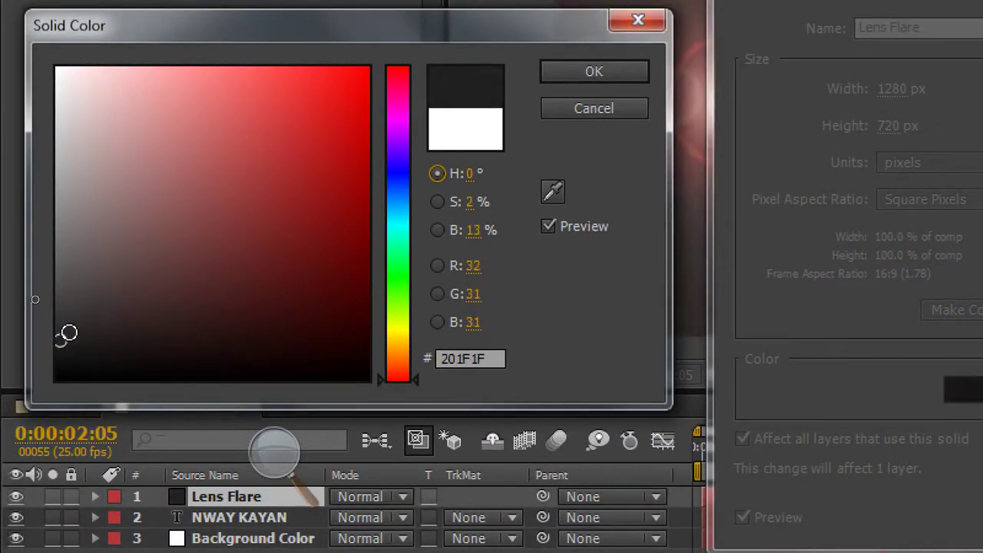
pyautogui.click(607, 72)
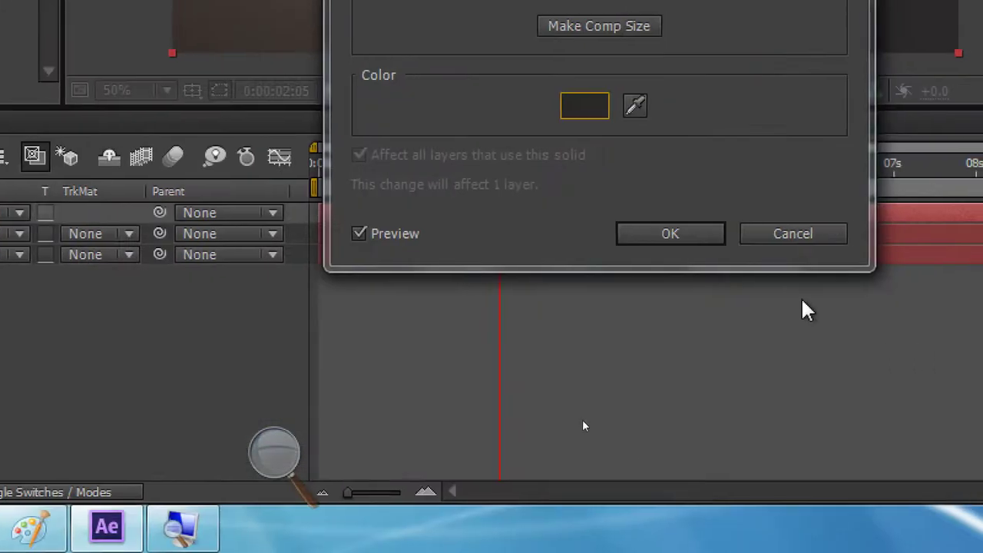
pyautogui.click(703, 230)
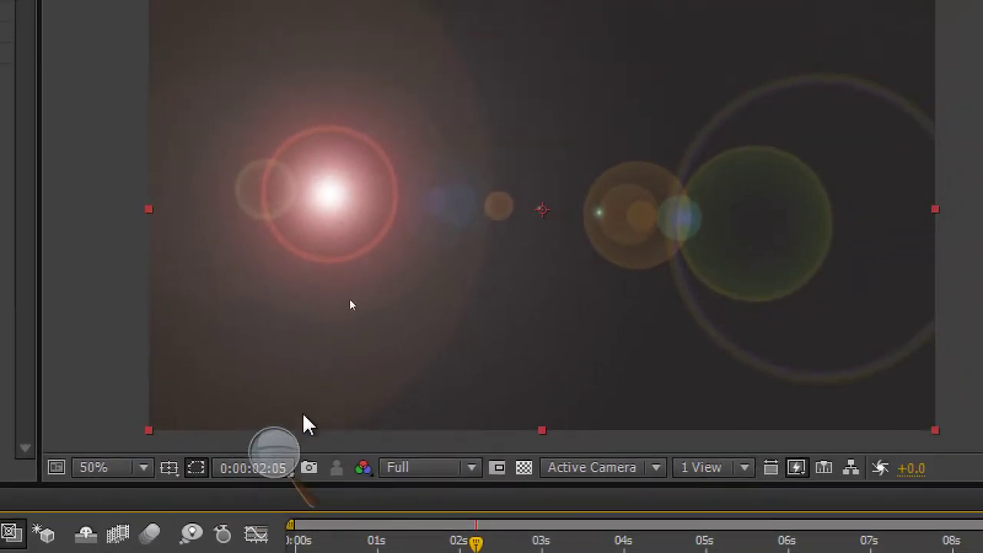
# - Drag the Lens Flare centre crosshair to 40,362 on the frame's left edge and reselect the layer
pyautogui.click(275, 451)
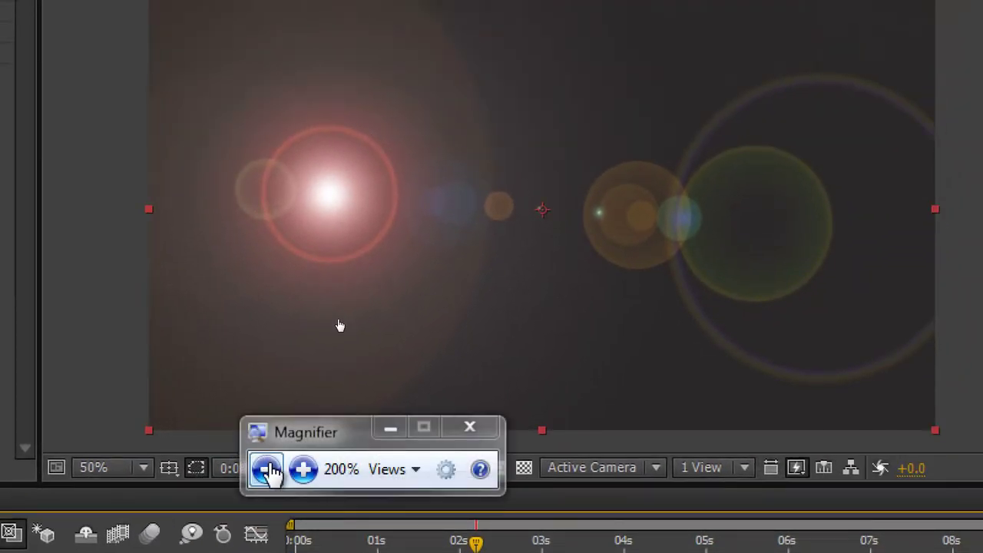
pyautogui.click(263, 468)
pyautogui.click(43, 73)
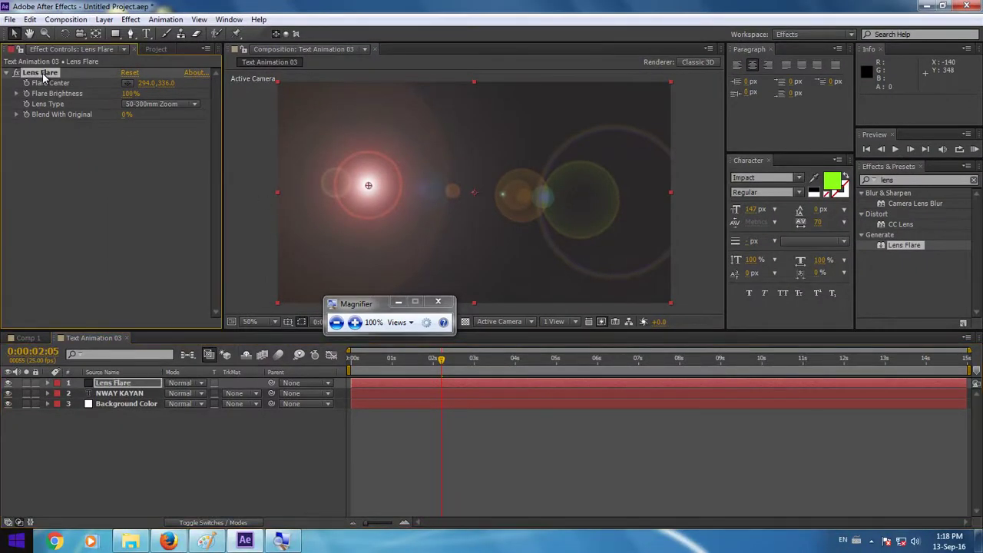
pyautogui.moveTo(369, 189)
pyautogui.mouseDown()
pyautogui.moveTo(609, 190)
pyautogui.moveTo(290, 198)
pyautogui.mouseUp()
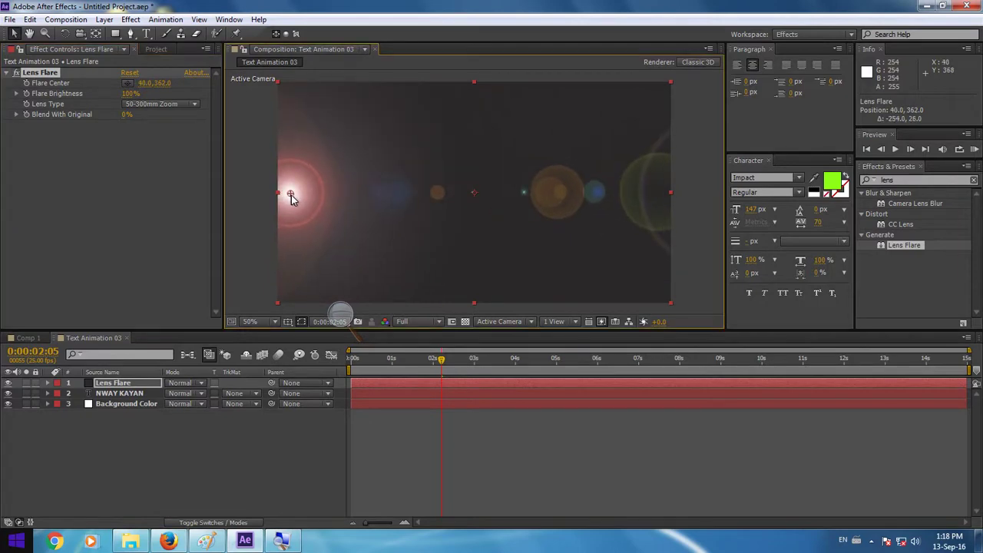
pyautogui.click(342, 316)
pyautogui.click(354, 323)
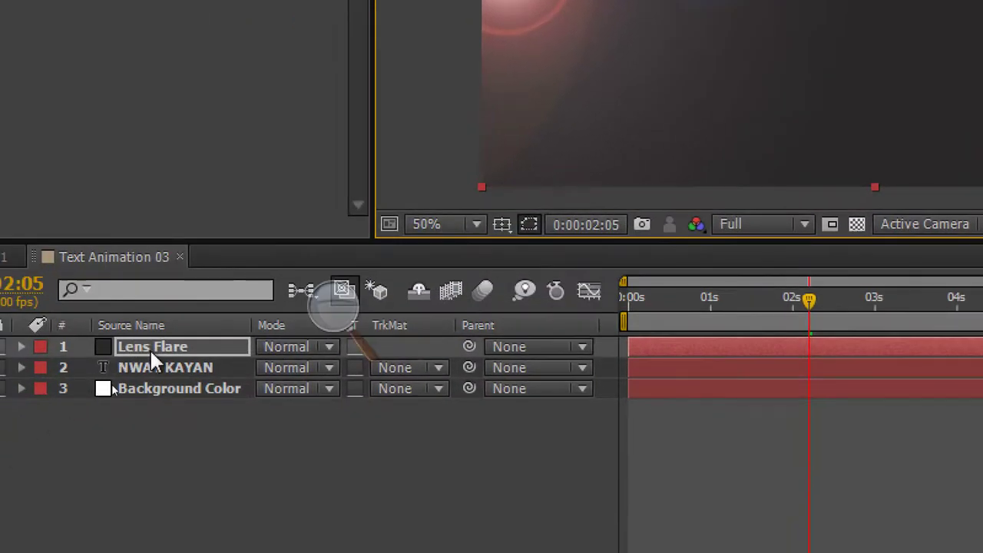
pyautogui.click(151, 348)
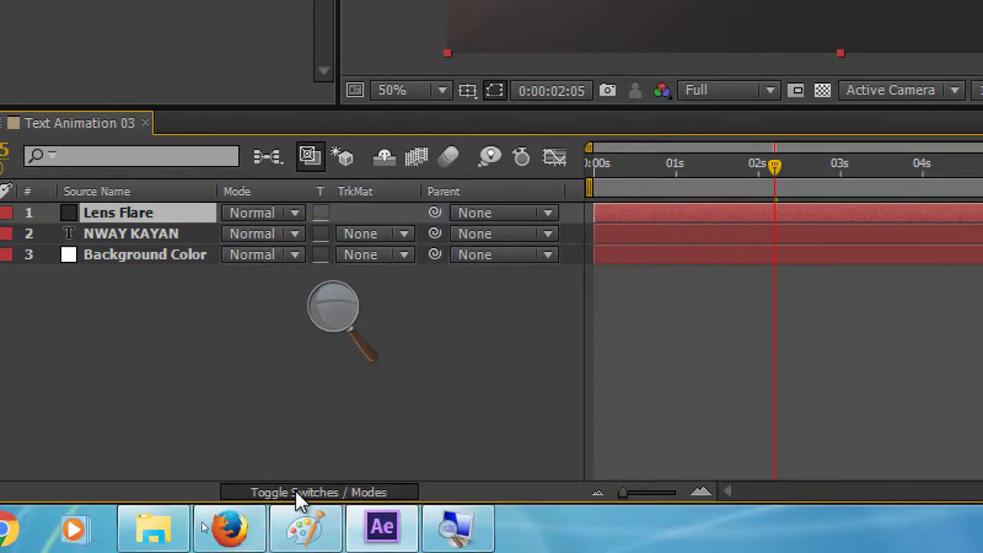
# - Show the Modes column, try Soft Light, then settle on Overlay for the Lens Flare layer
pyautogui.click(299, 495)
pyautogui.click(299, 494)
pyautogui.click(300, 494)
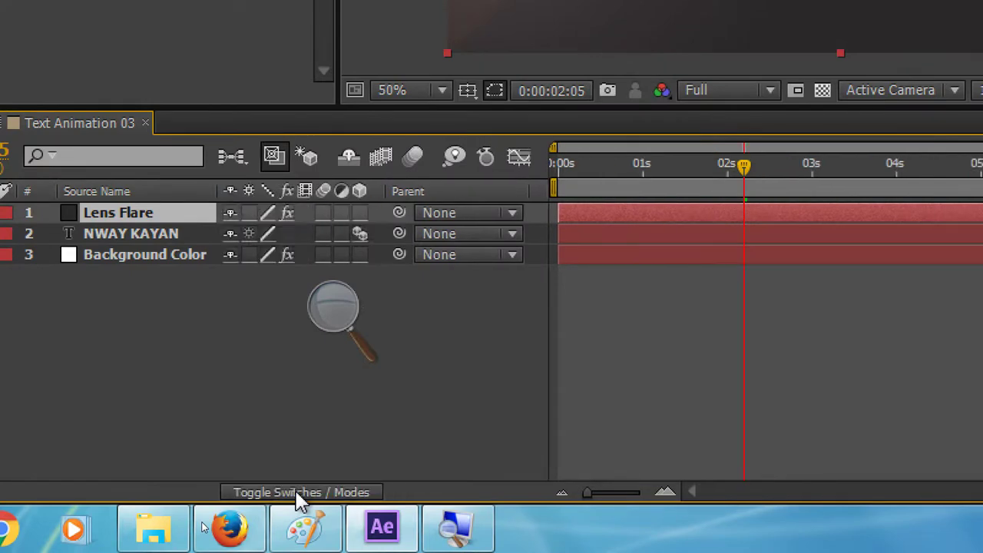
pyautogui.click(300, 494)
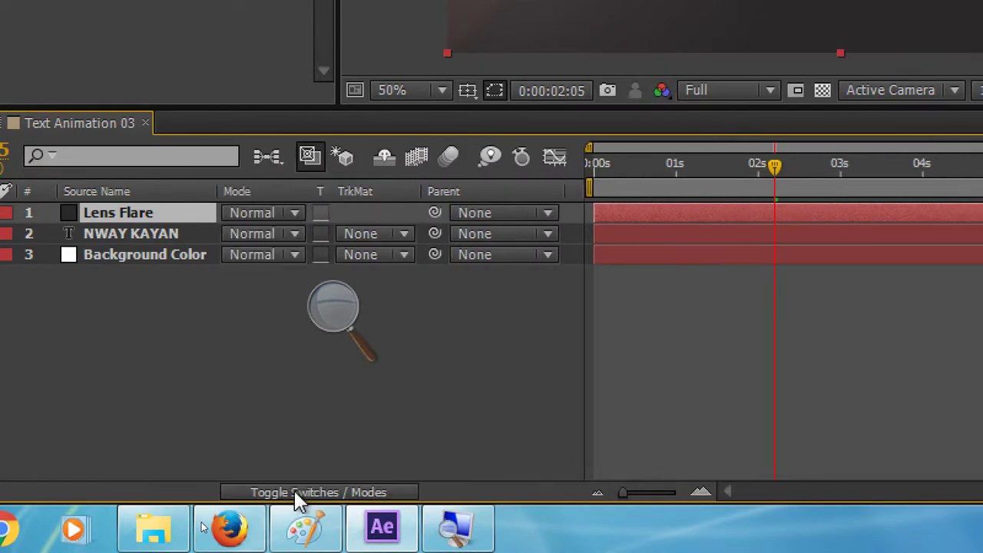
pyautogui.click(292, 216)
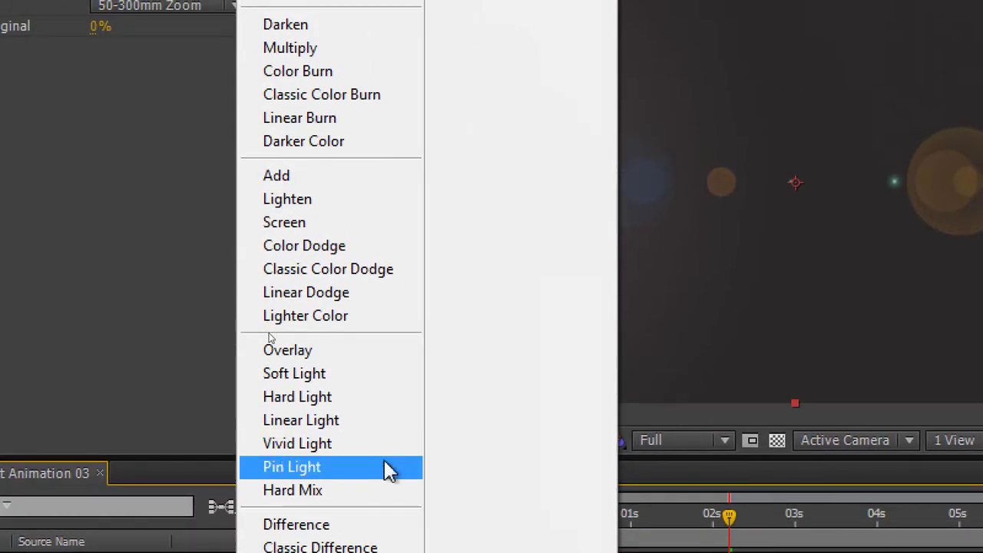
pyautogui.click(366, 379)
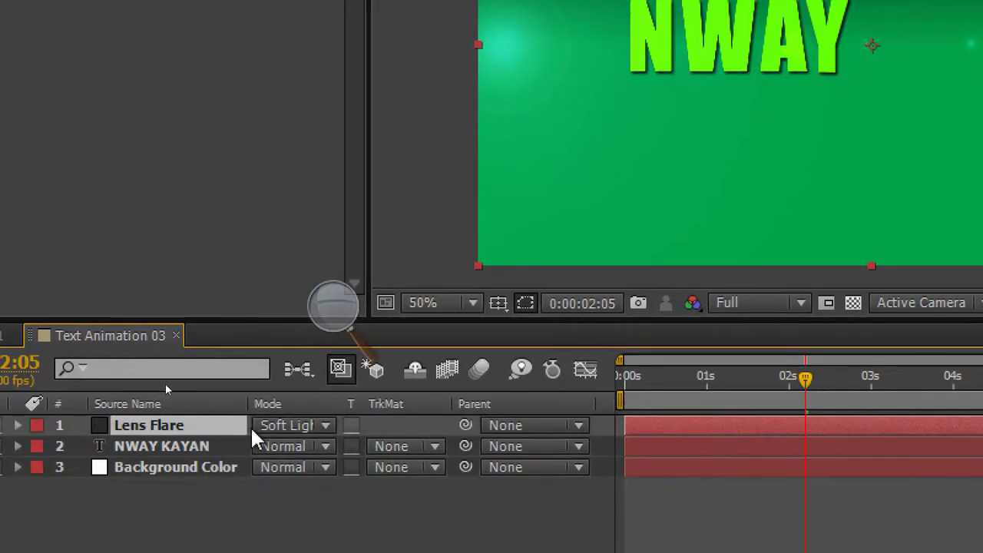
pyautogui.click(292, 427)
pyautogui.click(380, 215)
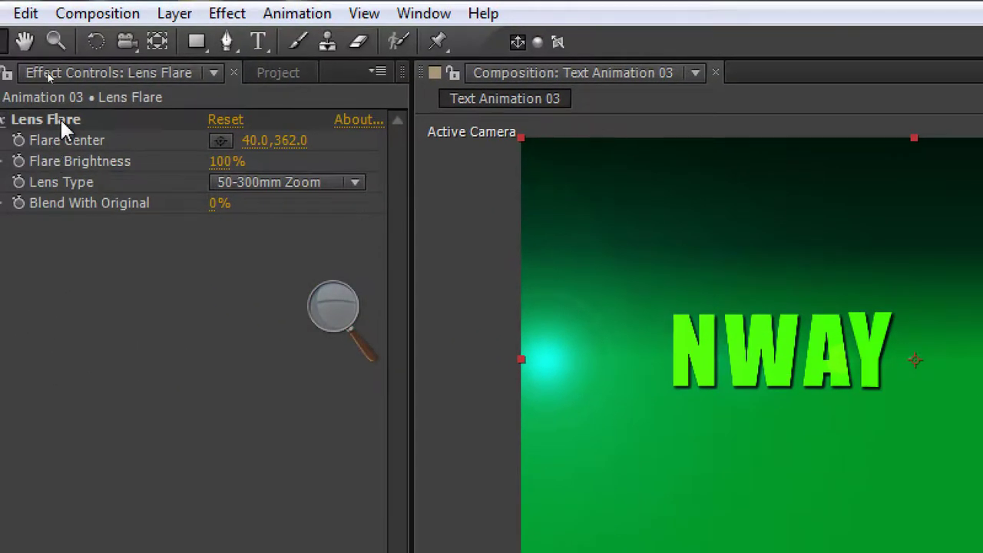
# - Sweep the flare centre across NWAY, park it at -20,358, and rewind to 0:00:00:00
pyautogui.click(60, 117)
pyautogui.click(361, 335)
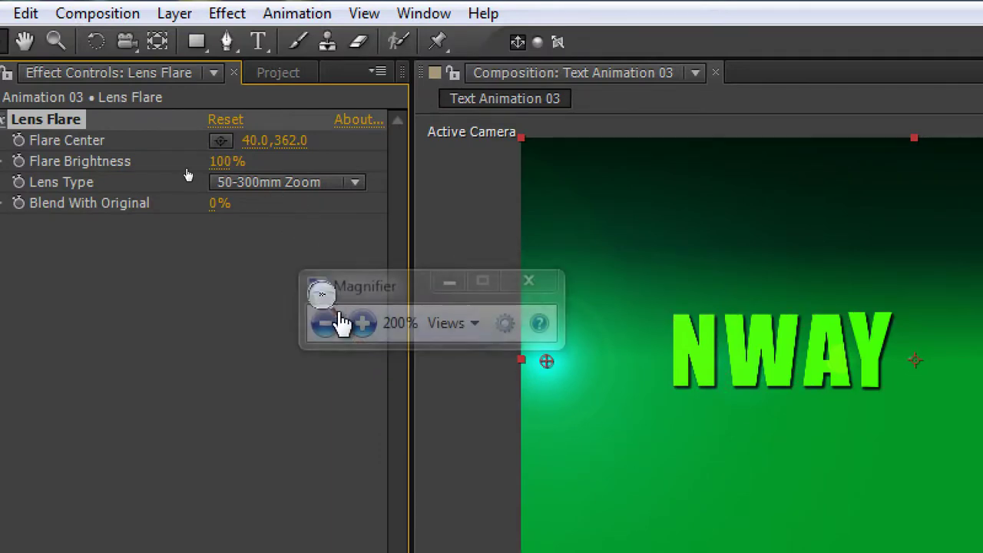
pyautogui.click(275, 259)
pyautogui.moveTo(221, 153); pyautogui.dragTo(437, 401)
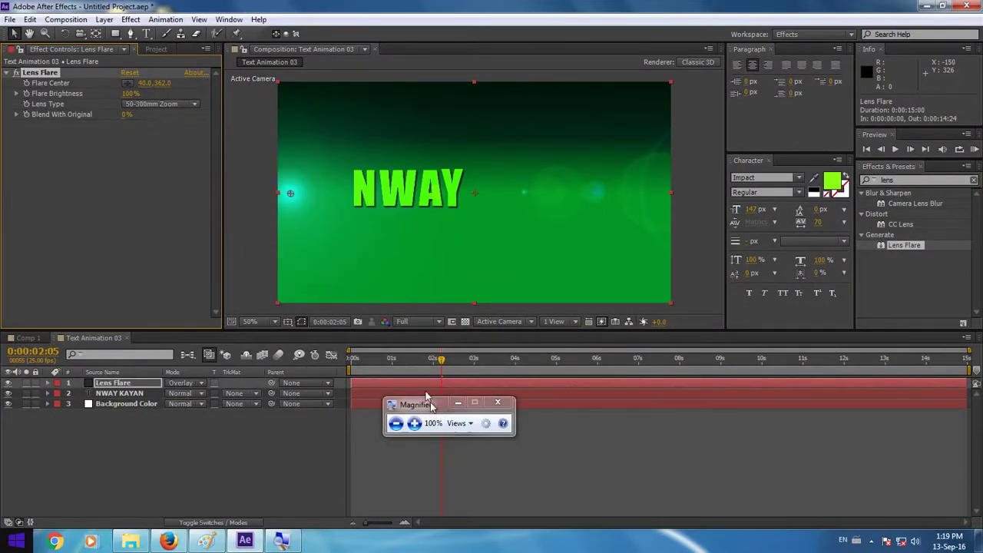
pyautogui.moveTo(291, 196)
pyautogui.mouseDown()
pyautogui.moveTo(542, 191)
pyautogui.moveTo(432, 224)
pyautogui.mouseUp()
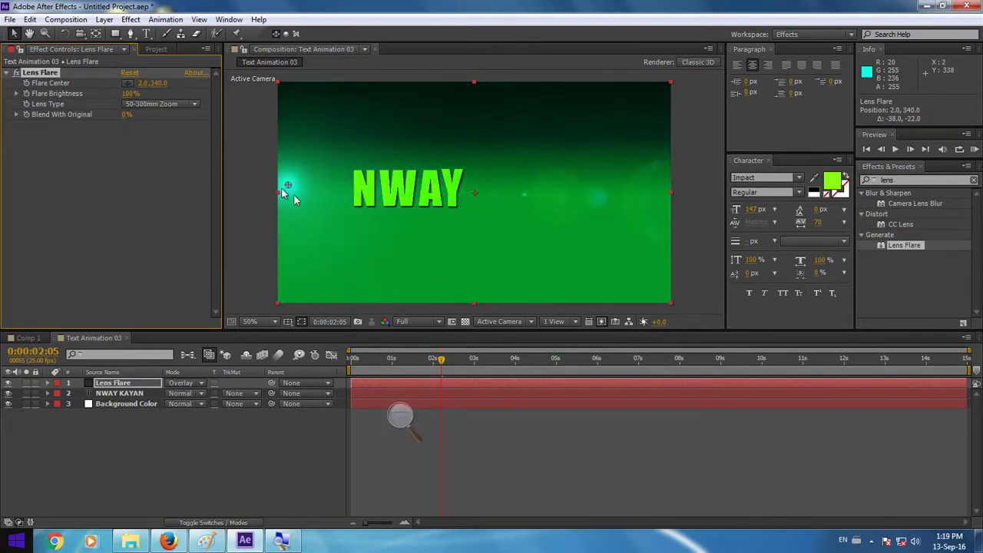
pyautogui.moveTo(371, 190)
pyautogui.mouseDown()
pyautogui.moveTo(303, 196)
pyautogui.moveTo(539, 199)
pyautogui.moveTo(275, 195)
pyautogui.mouseUp()
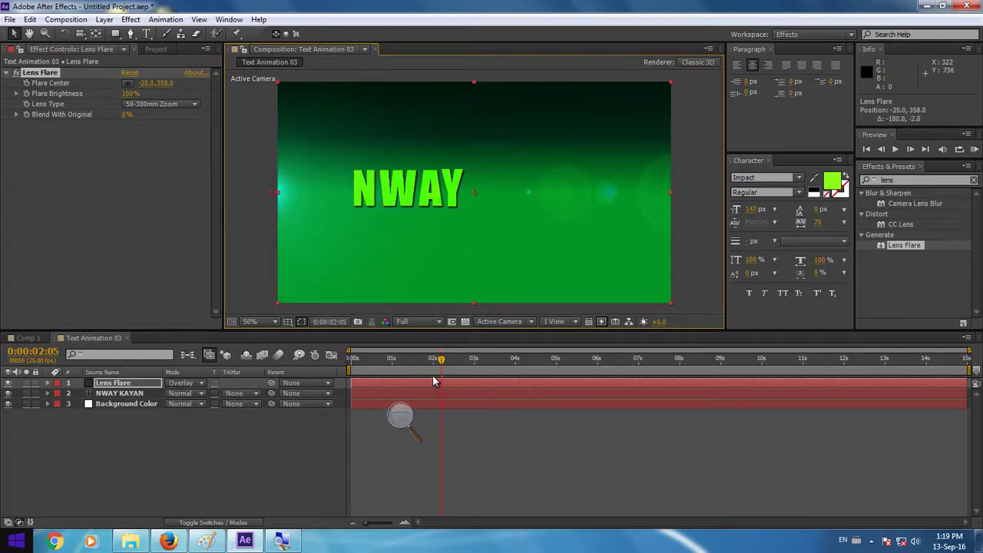
pyautogui.moveTo(442, 361)
pyautogui.mouseDown()
pyautogui.moveTo(332, 360)
pyautogui.moveTo(520, 347)
pyautogui.moveTo(351, 350)
pyautogui.mouseUp()
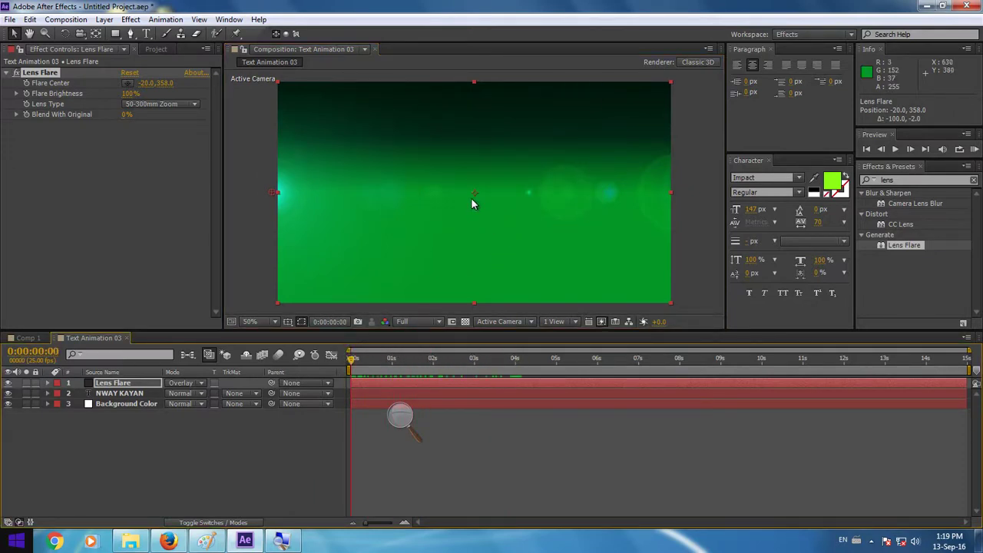
# - Try the flare centre nearer the middle, then pull it back just inside the left edge
pyautogui.click(400, 417)
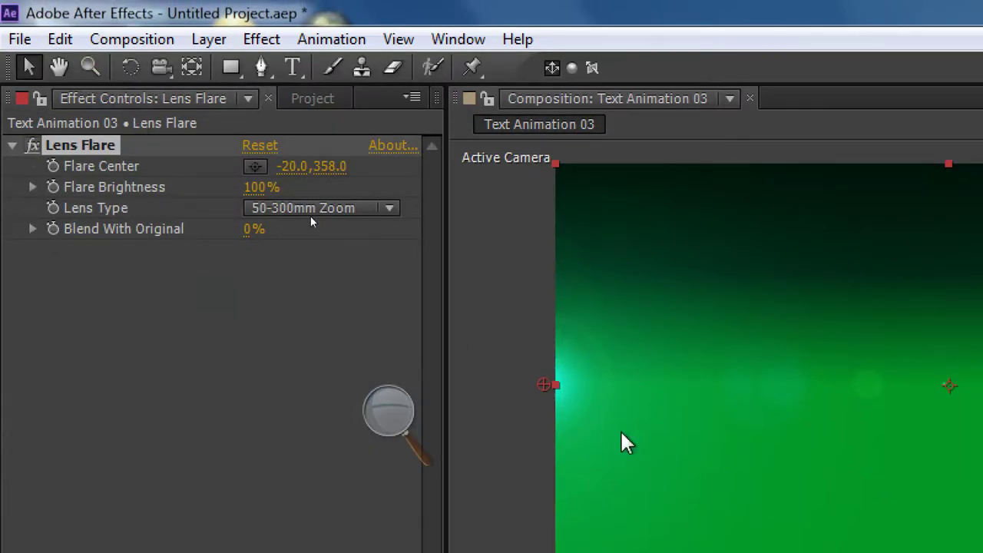
pyautogui.moveTo(546, 386); pyautogui.dragTo(654, 403)
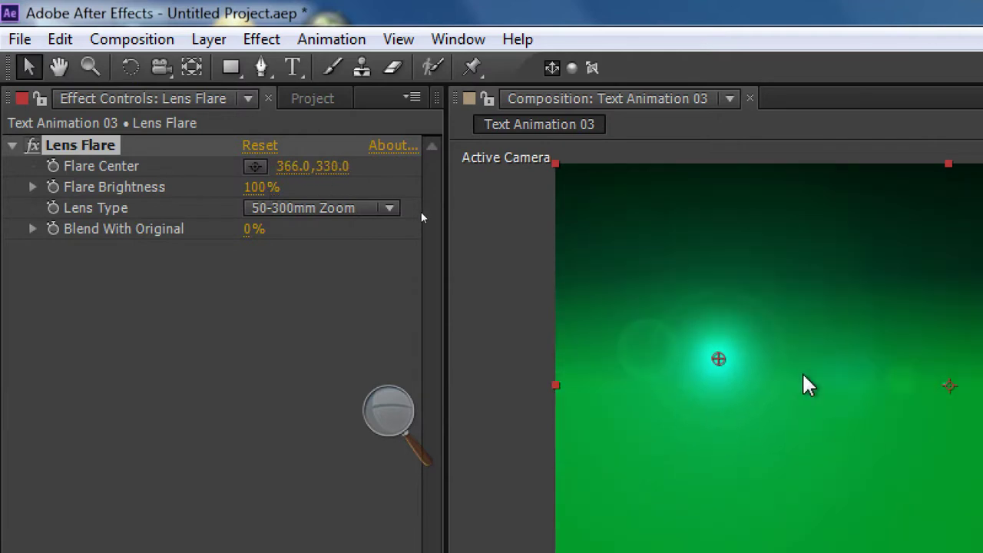
pyautogui.moveTo(730, 346); pyautogui.dragTo(538, 392)
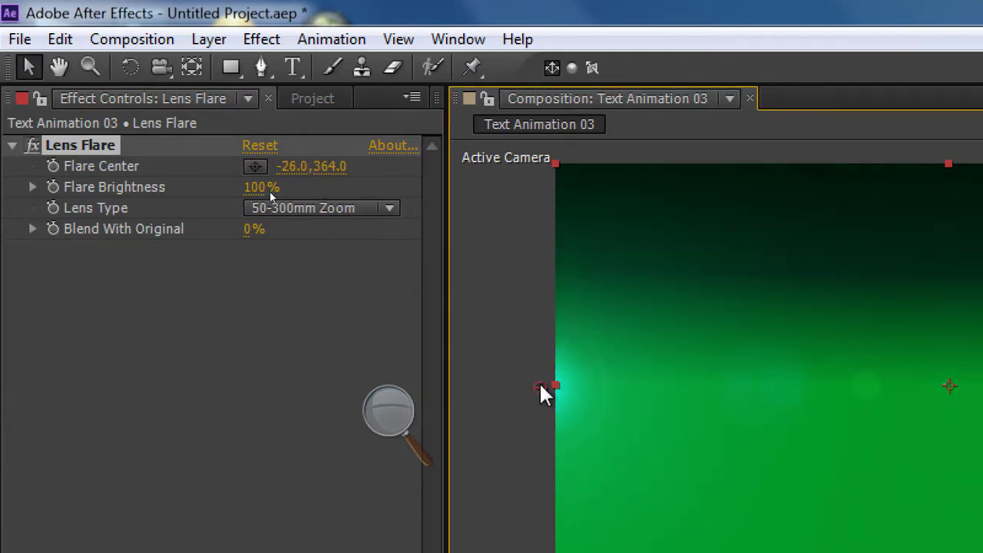
pyautogui.moveTo(542, 393); pyautogui.dragTo(591, 375)
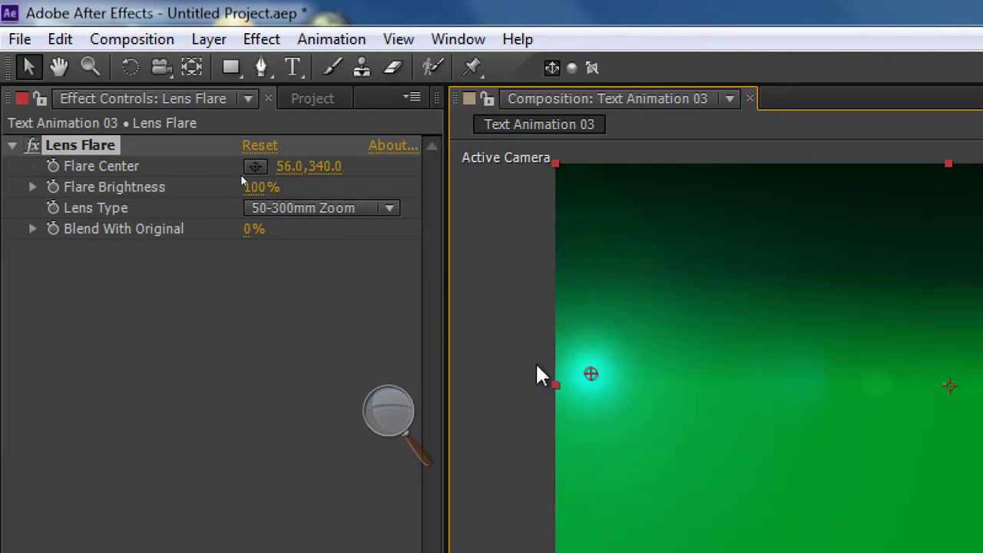
# - Reselect Lens Flare and place its centre just off the left edge at -78,384
pyautogui.click(90, 146)
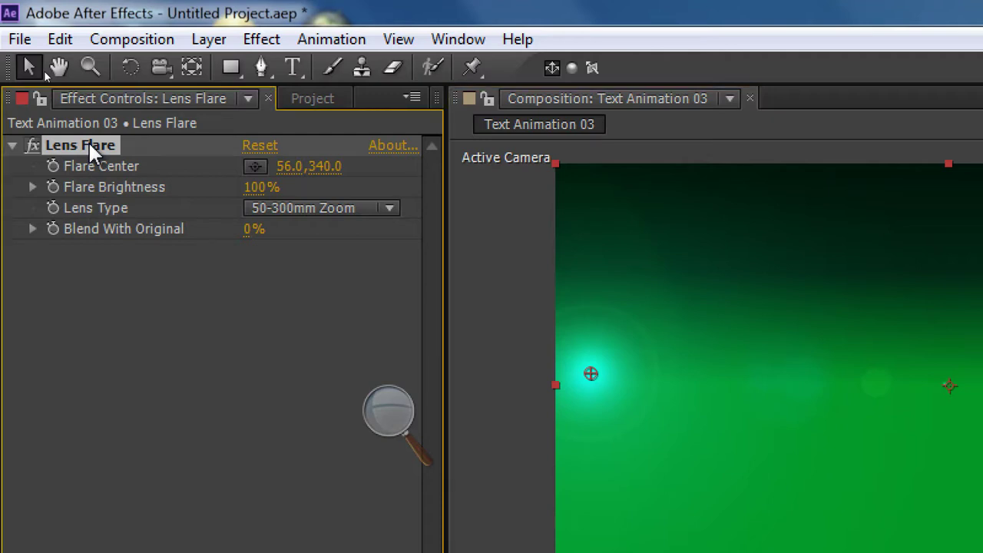
pyautogui.click(137, 299)
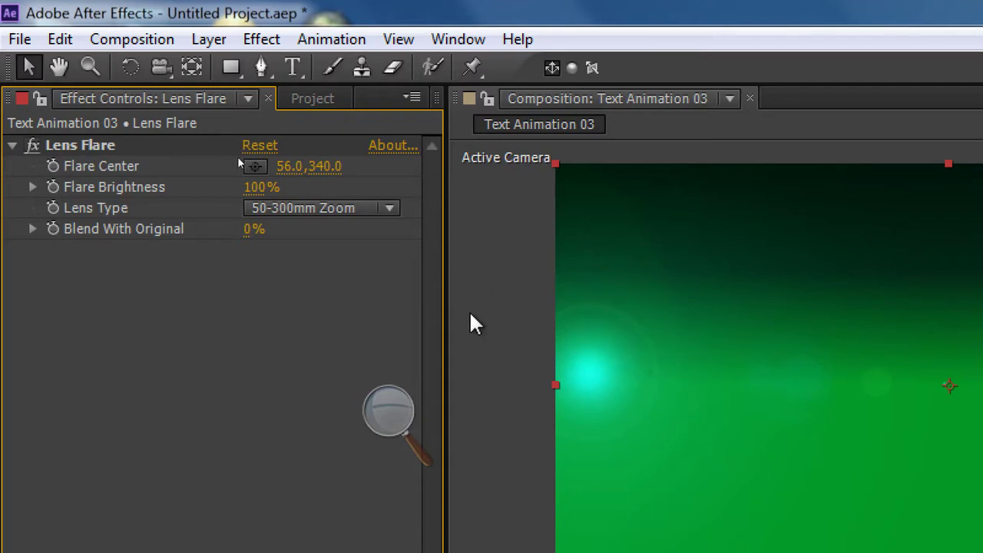
pyautogui.click(82, 145)
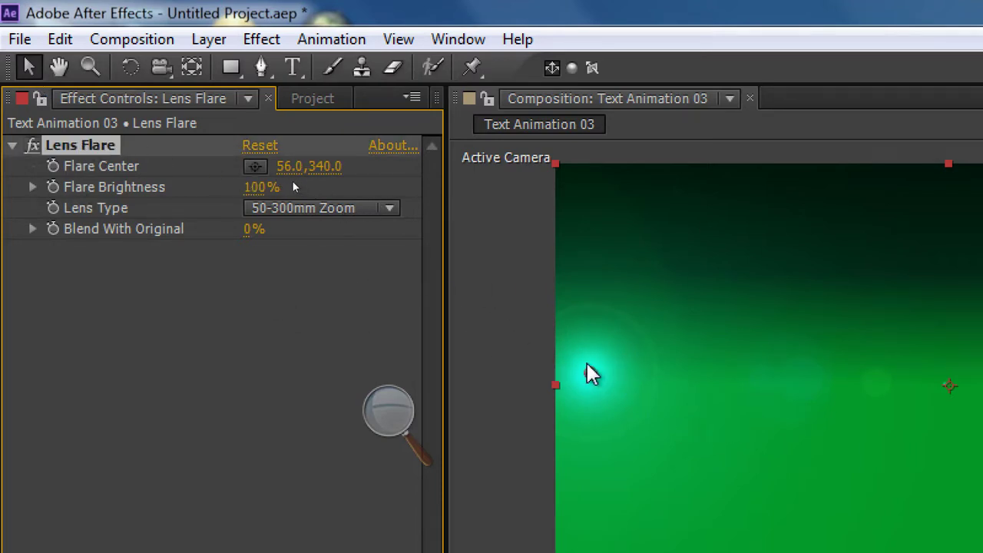
pyautogui.moveTo(592, 377)
pyautogui.mouseDown()
pyautogui.moveTo(513, 412)
pyautogui.moveTo(508, 400)
pyautogui.mouseUp()
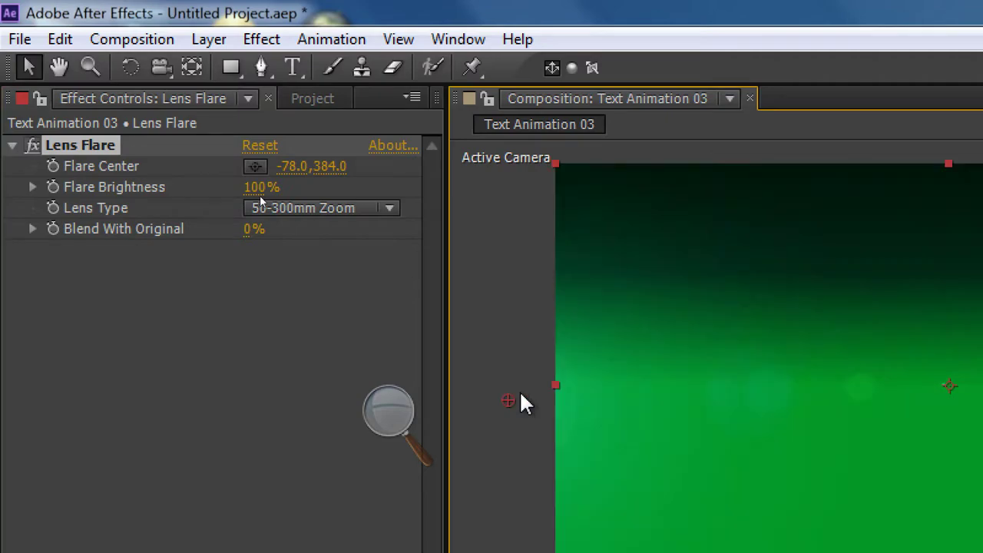
pyautogui.click(385, 419)
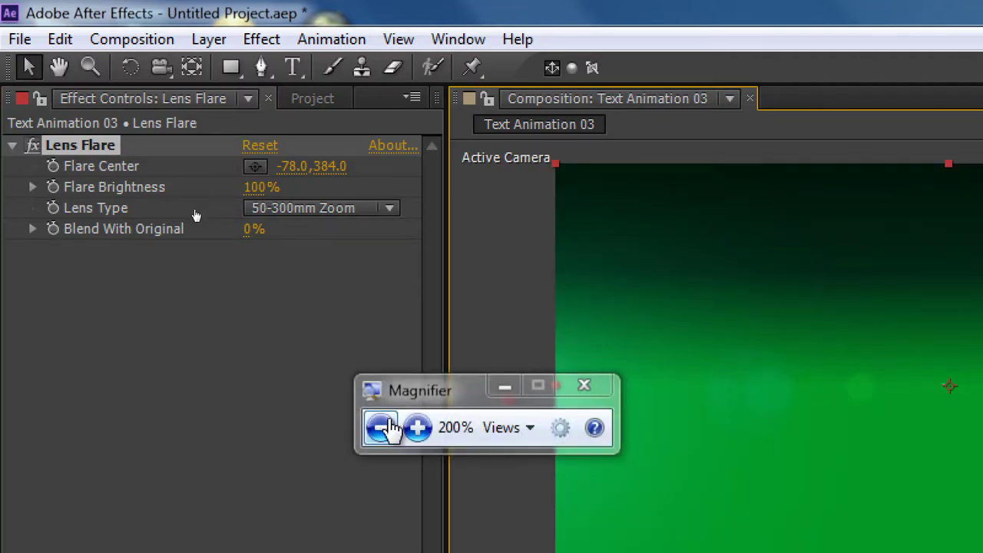
pyautogui.click(384, 422)
pyautogui.moveTo(207, 196); pyautogui.dragTo(524, 470)
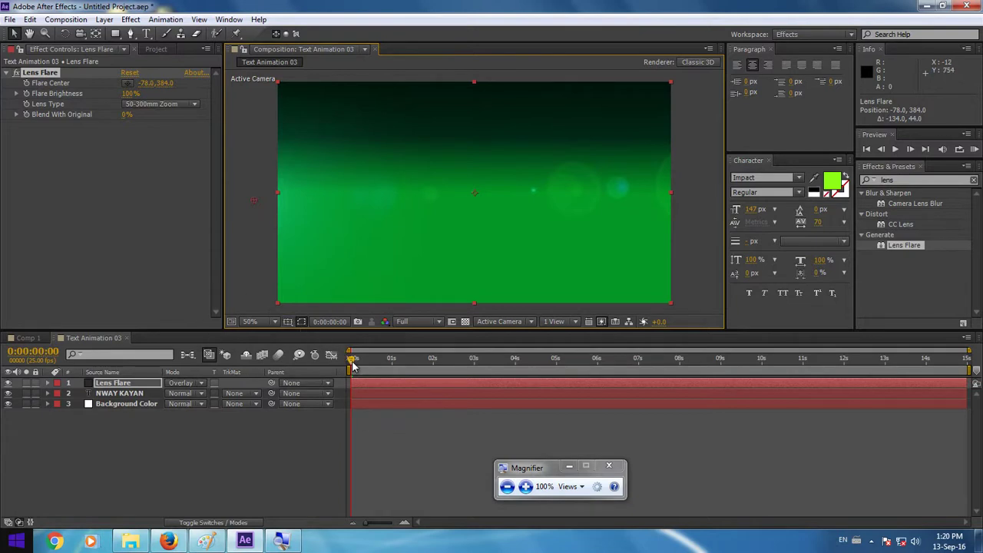
# - Place the lens flare centre just inside the left edge at 82,368 and raise Flare Brightness to 134%
pyautogui.moveTo(361, 365); pyautogui.dragTo(350, 363)
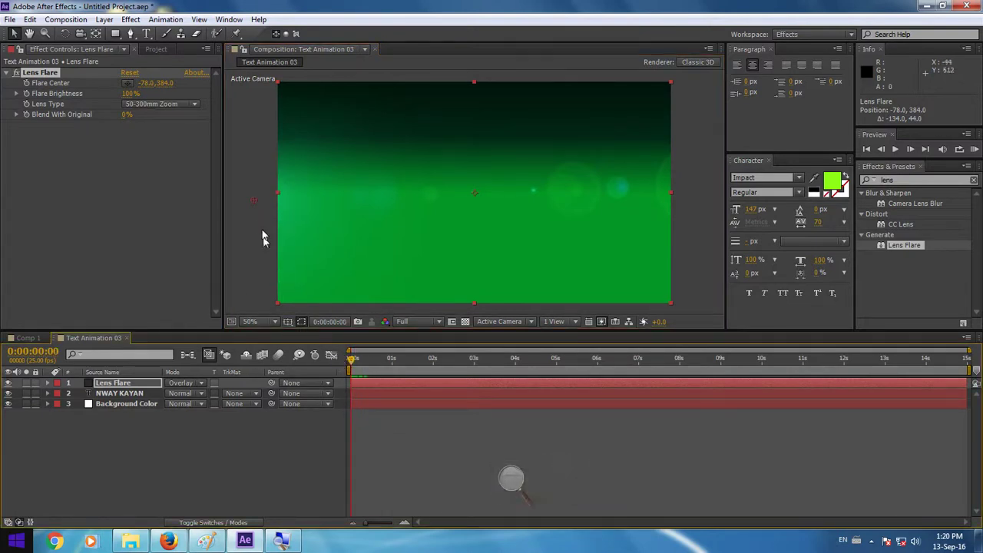
pyautogui.moveTo(254, 200)
pyautogui.mouseDown()
pyautogui.moveTo(306, 201)
pyautogui.moveTo(302, 187)
pyautogui.moveTo(345, 197)
pyautogui.moveTo(322, 205)
pyautogui.moveTo(607, 197)
pyautogui.moveTo(593, 211)
pyautogui.moveTo(441, 215)
pyautogui.moveTo(290, 213)
pyautogui.moveTo(281, 197)
pyautogui.moveTo(303, 189)
pyautogui.moveTo(254, 202)
pyautogui.moveTo(368, 200)
pyautogui.moveTo(254, 196)
pyautogui.moveTo(645, 200)
pyautogui.moveTo(590, 197)
pyautogui.mouseUp()
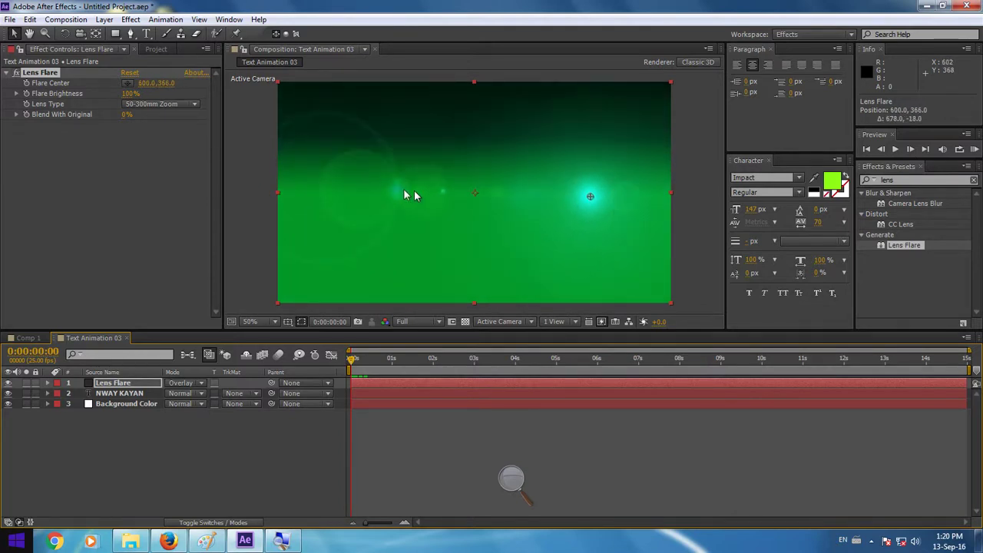
pyautogui.moveTo(407, 194); pyautogui.dragTo(258, 198)
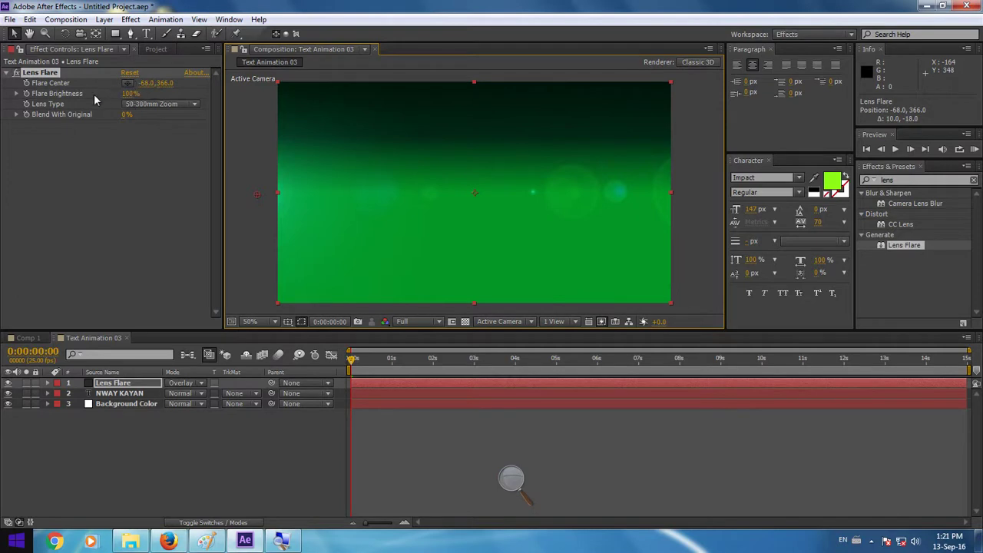
pyautogui.moveTo(258, 195); pyautogui.dragTo(304, 195)
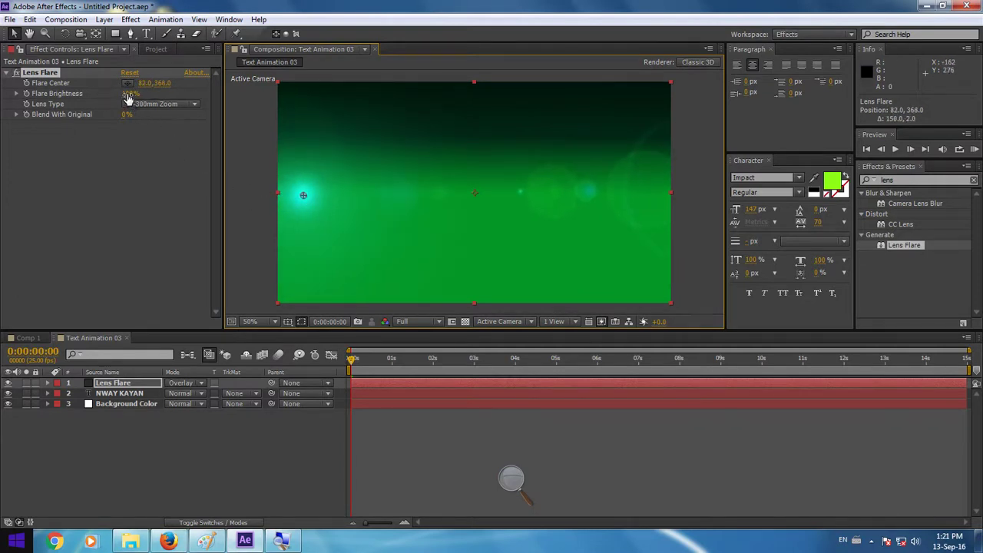
pyautogui.moveTo(127, 93); pyautogui.dragTo(148, 93)
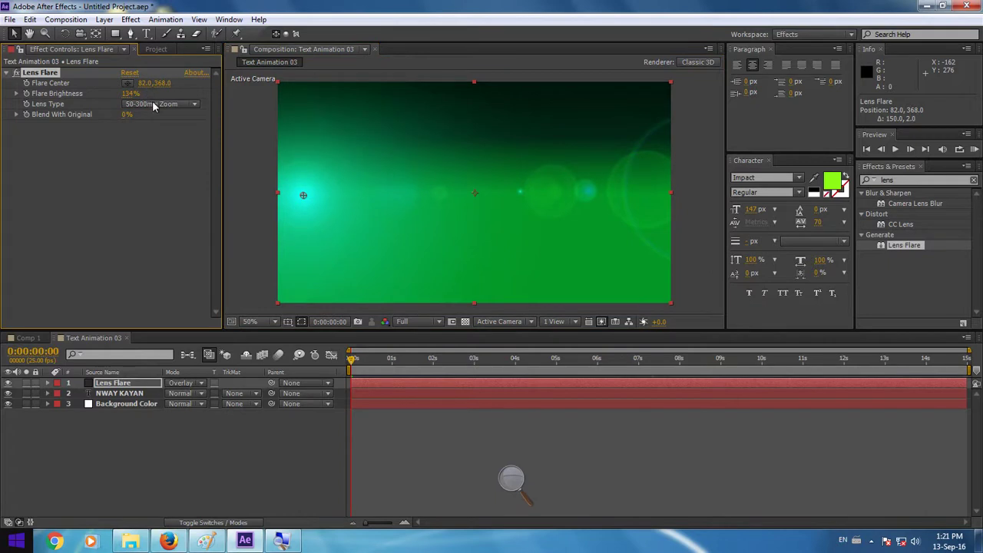
# - Try the 35mm and 105mm Prime lenses, then return to 50-300mm Zoom with the flare at the left edge
pyautogui.click(154, 106)
pyautogui.click(163, 130)
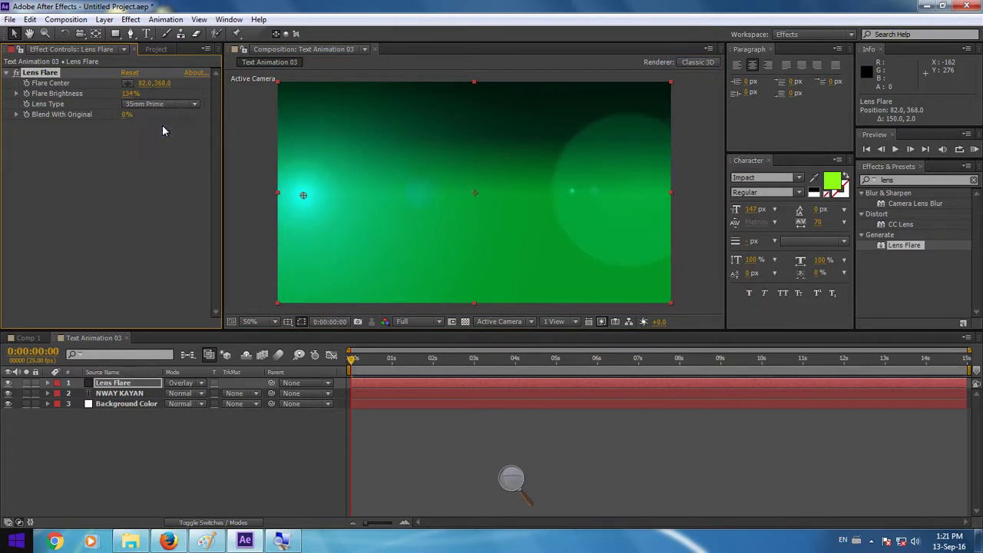
pyautogui.click(163, 104)
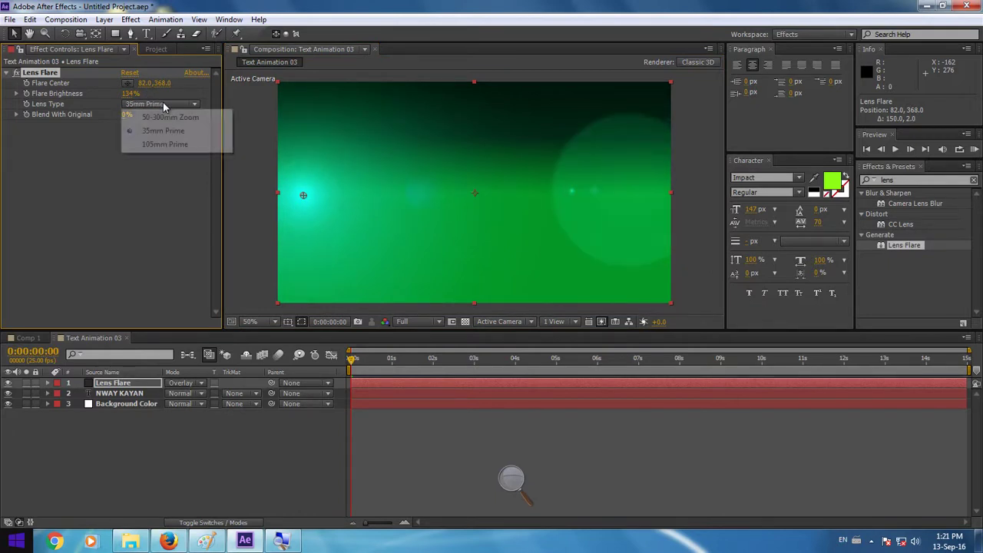
pyautogui.click(175, 146)
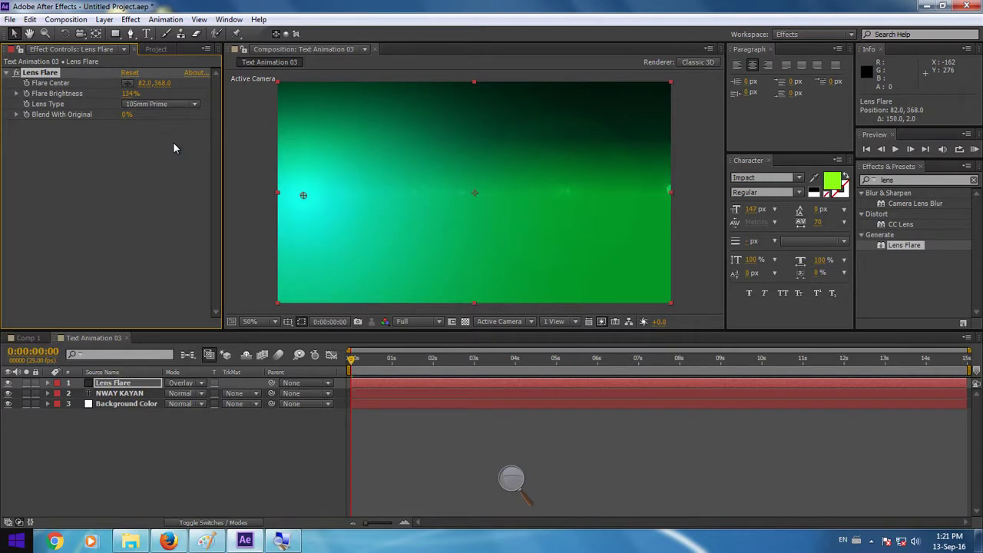
pyautogui.moveTo(302, 198)
pyautogui.mouseDown()
pyautogui.moveTo(470, 192)
pyautogui.moveTo(279, 195)
pyautogui.mouseUp()
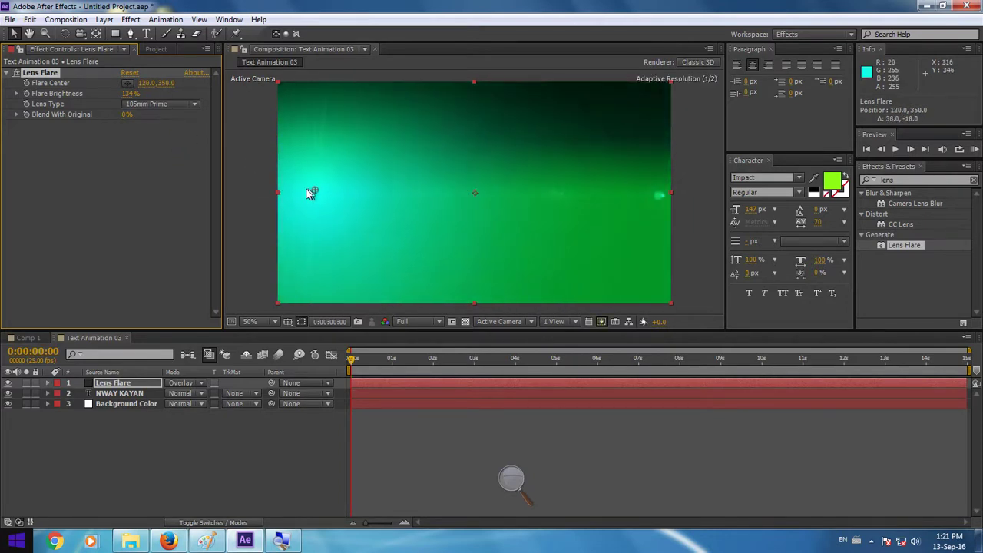
pyautogui.click(161, 105)
pyautogui.click(164, 116)
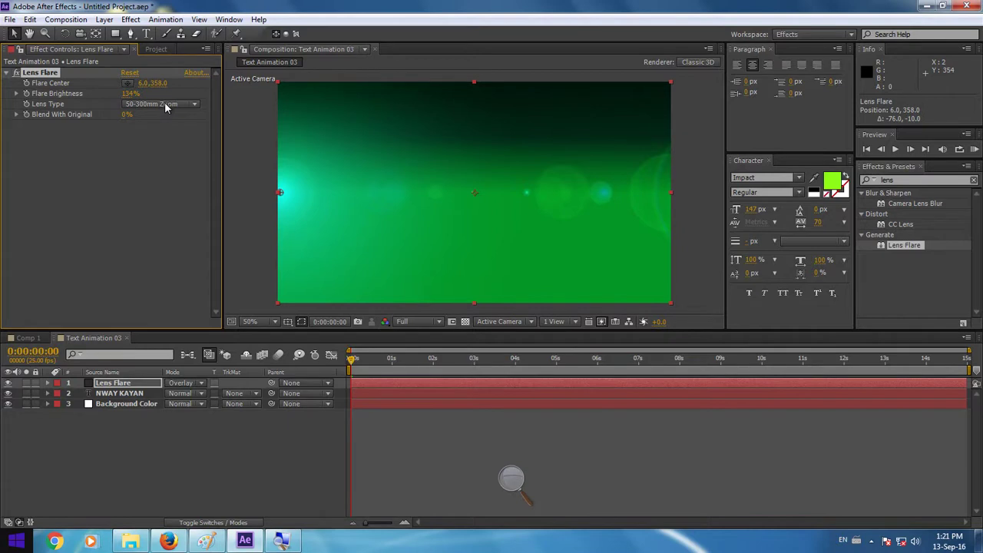
# - Set Flare Brightness to 160%, keeping the flare centre on the left edge at 6,358
pyautogui.moveTo(129, 93); pyautogui.dragTo(139, 93)
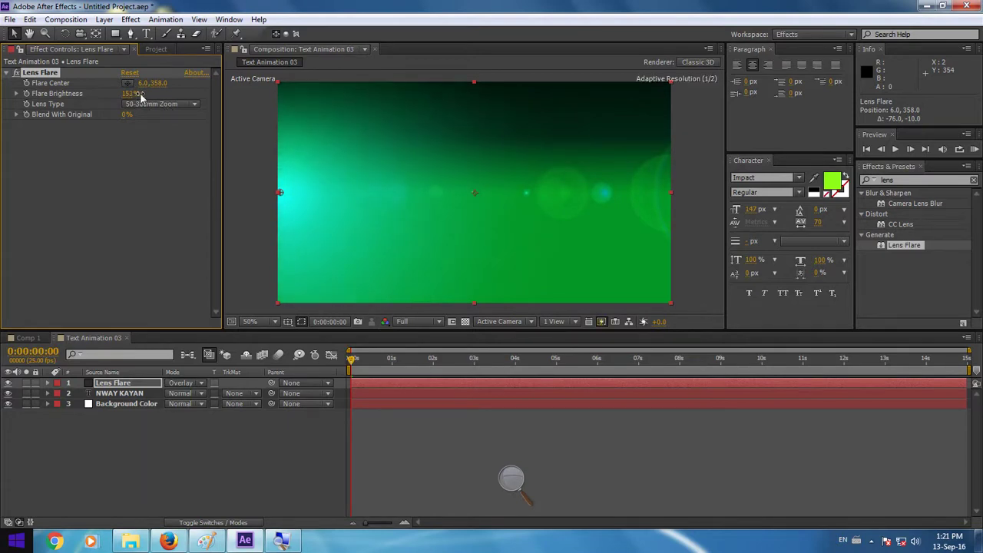
pyautogui.click(500, 482)
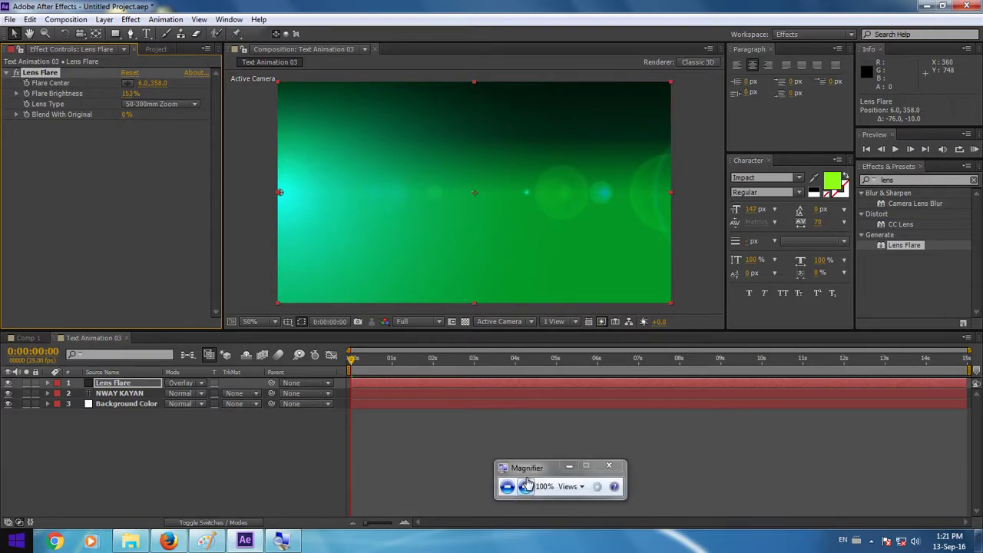
pyautogui.click(525, 487)
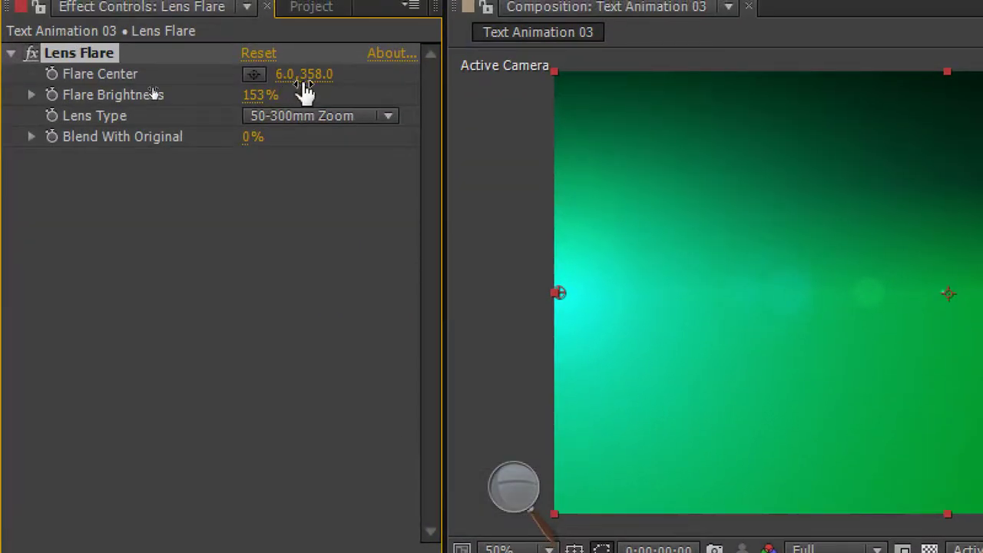
pyautogui.click(253, 96)
pyautogui.write('16')
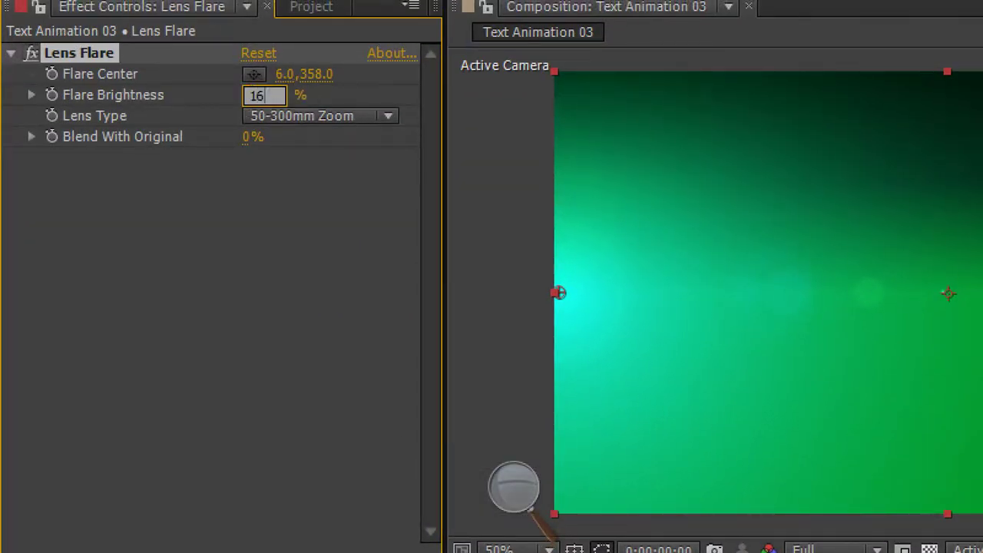
pyautogui.write('0')
pyautogui.press('Return')
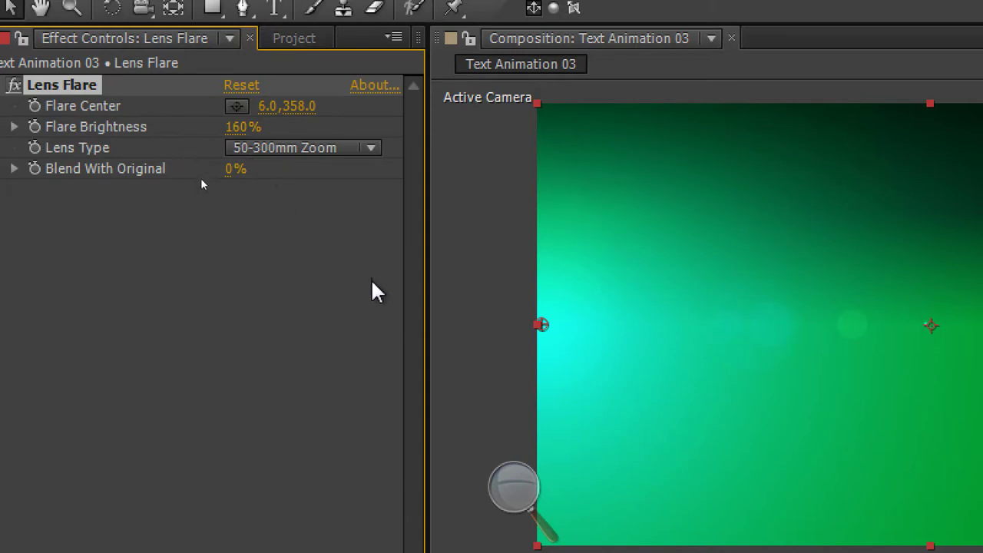
pyautogui.click(514, 484)
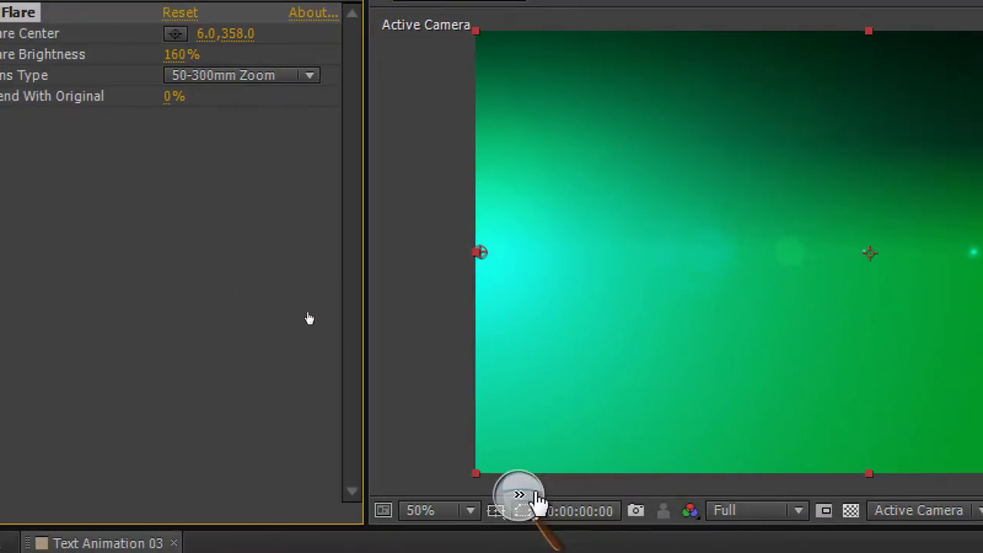
pyautogui.click(519, 495)
pyautogui.click(431, 467)
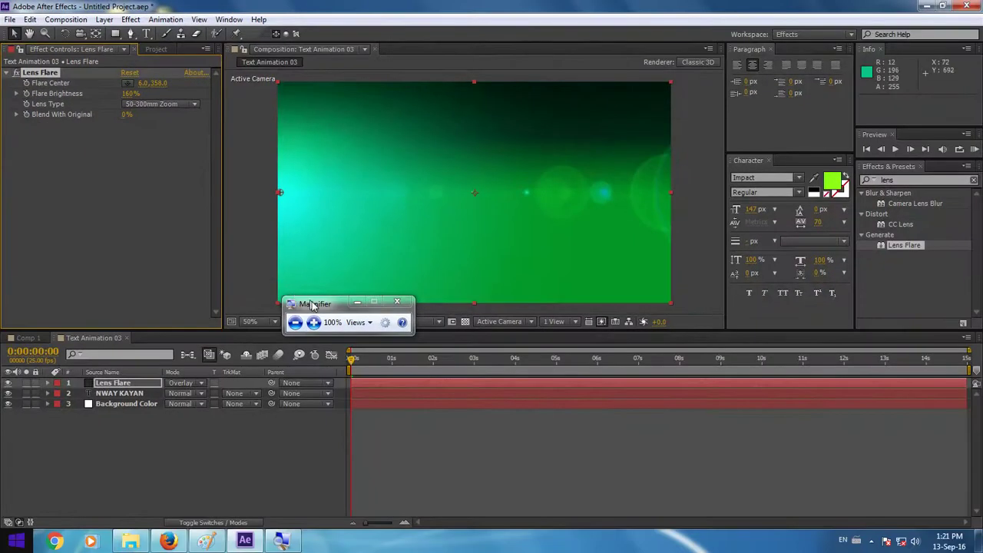
pyautogui.moveTo(313, 305); pyautogui.dragTo(469, 446)
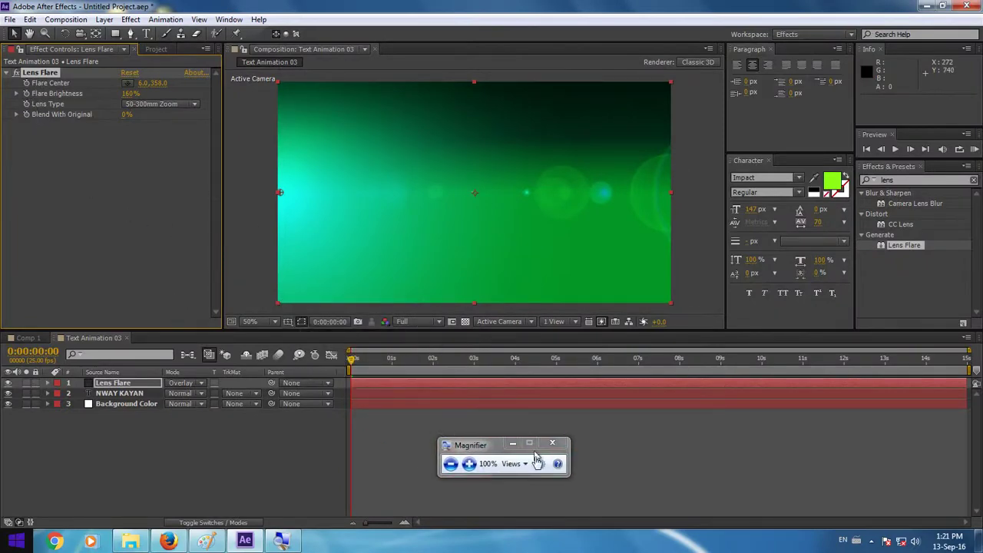
pyautogui.click(469, 465)
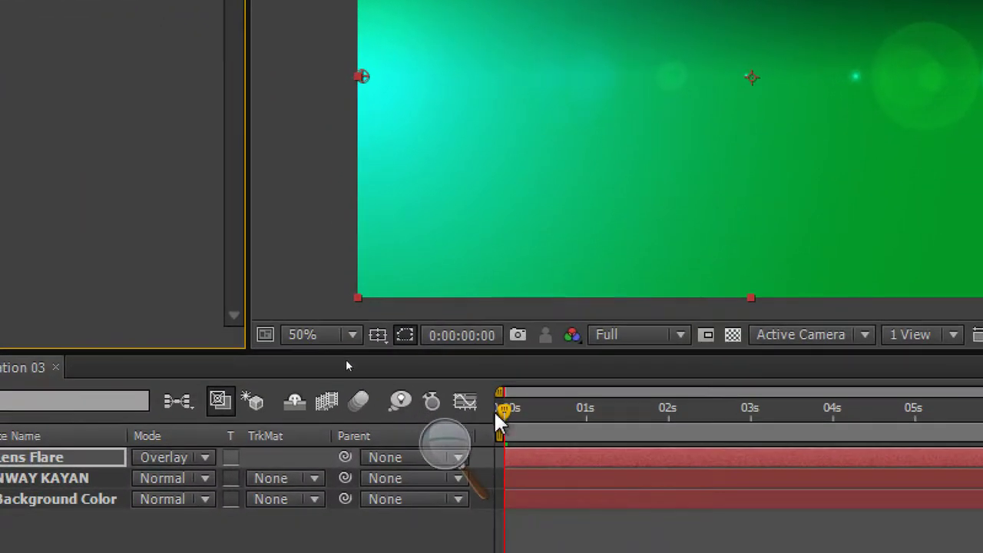
# - Preview the text animation and set a Flare Center keyframe at the left edge
pyautogui.moveTo(501, 413)
pyautogui.mouseDown()
pyautogui.moveTo(599, 413)
pyautogui.moveTo(500, 412)
pyautogui.moveTo(531, 415)
pyautogui.mouseUp()
pyautogui.press('space')
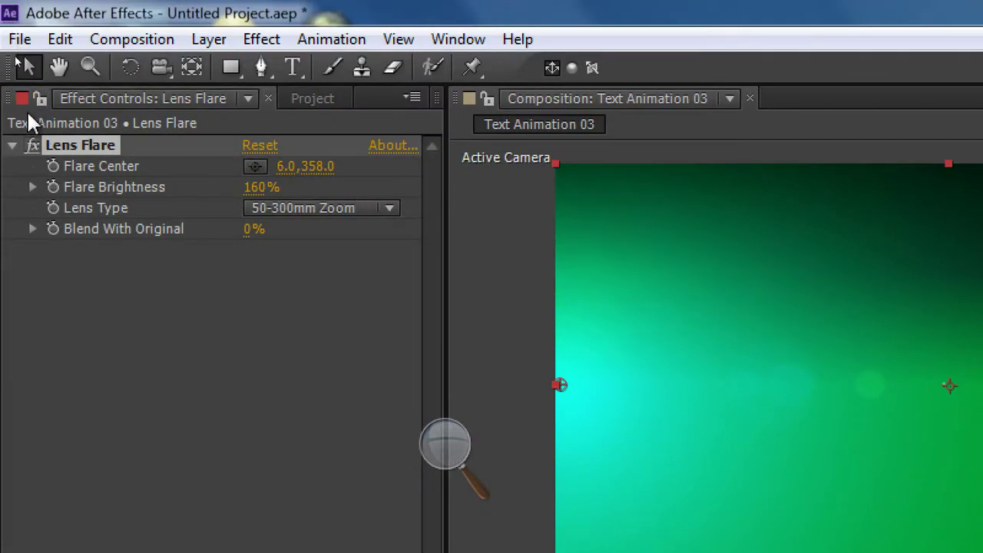
pyautogui.click(54, 164)
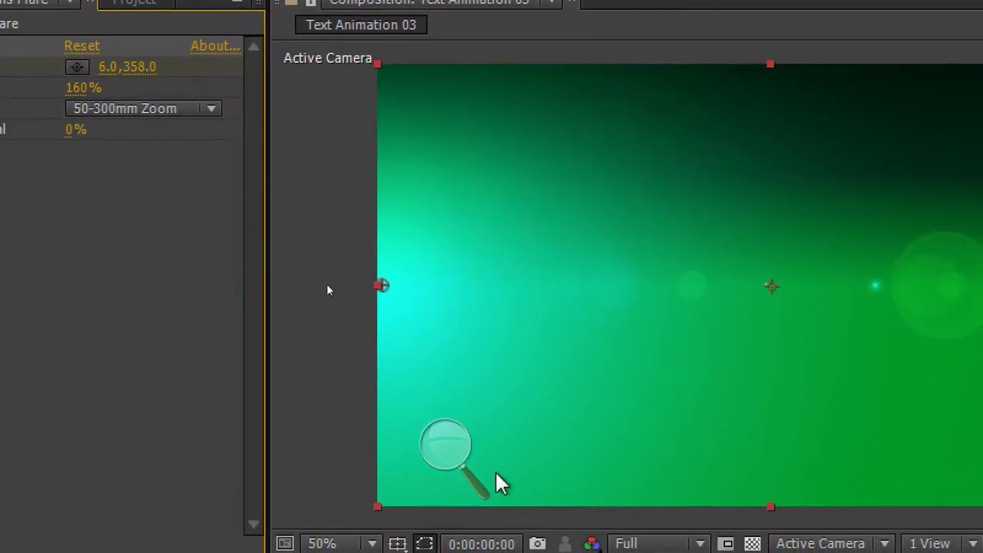
# - Move the current time to 0:00:00:18, where the N has landed
pyautogui.click(446, 450)
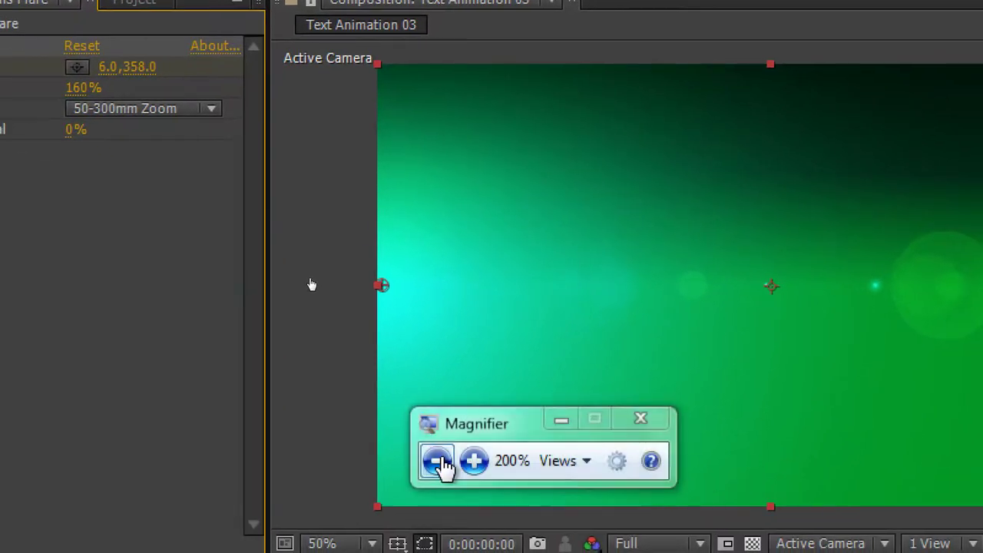
pyautogui.click(439, 464)
pyautogui.moveTo(328, 266); pyautogui.dragTo(520, 387)
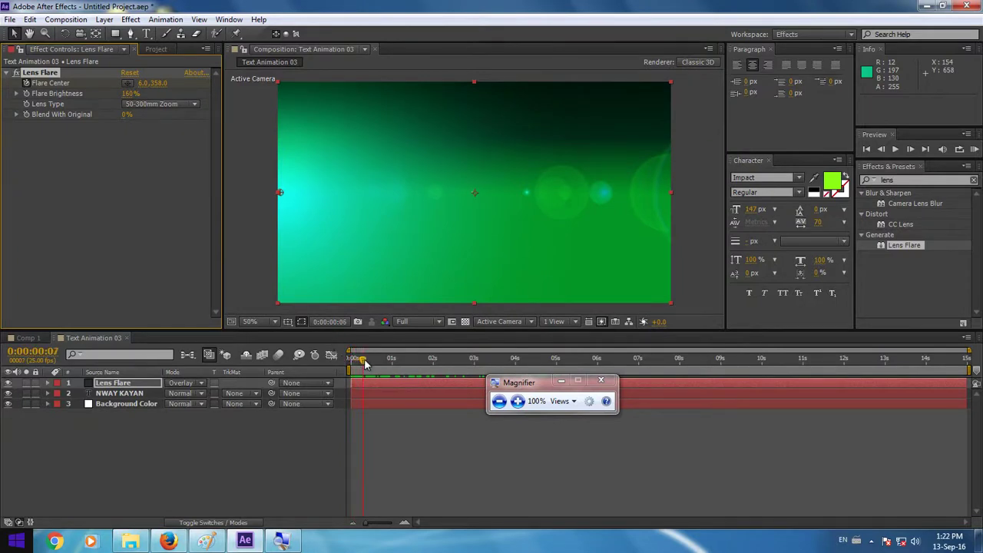
pyautogui.moveTo(365, 364); pyautogui.dragTo(378, 365)
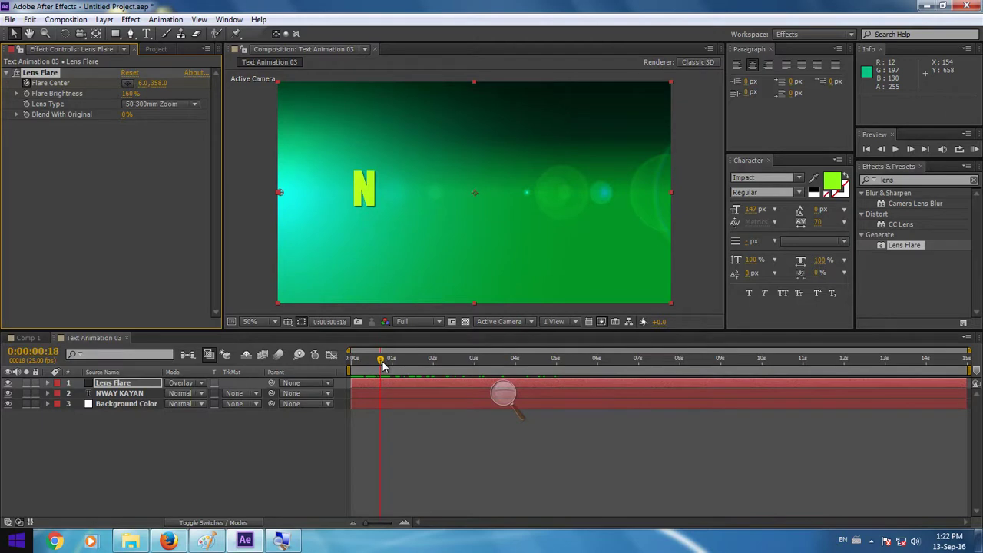
pyautogui.click(380, 365)
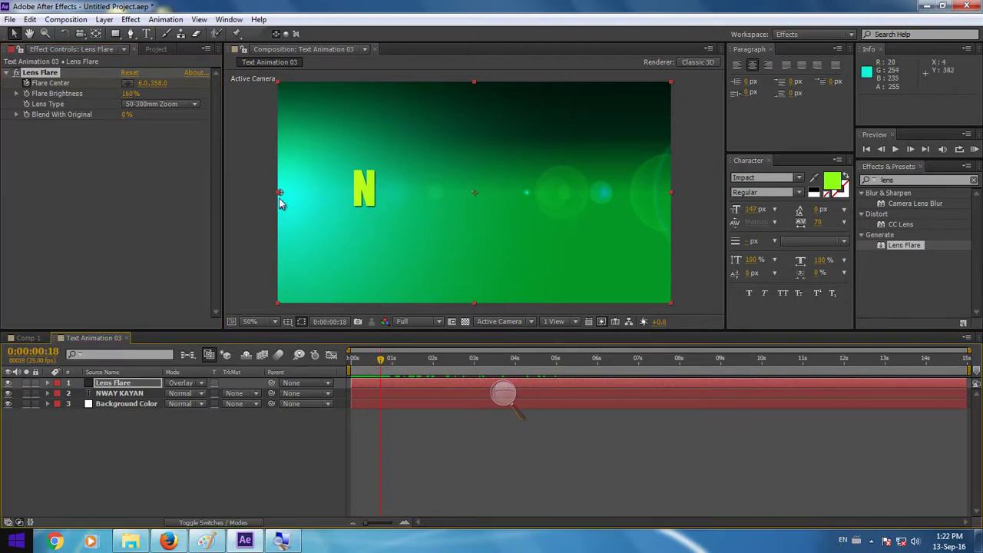
# - Keyframe the flare centre on the N at 0:18, then at the title's right end at 4:23
pyautogui.moveTo(279, 192); pyautogui.dragTo(368, 193)
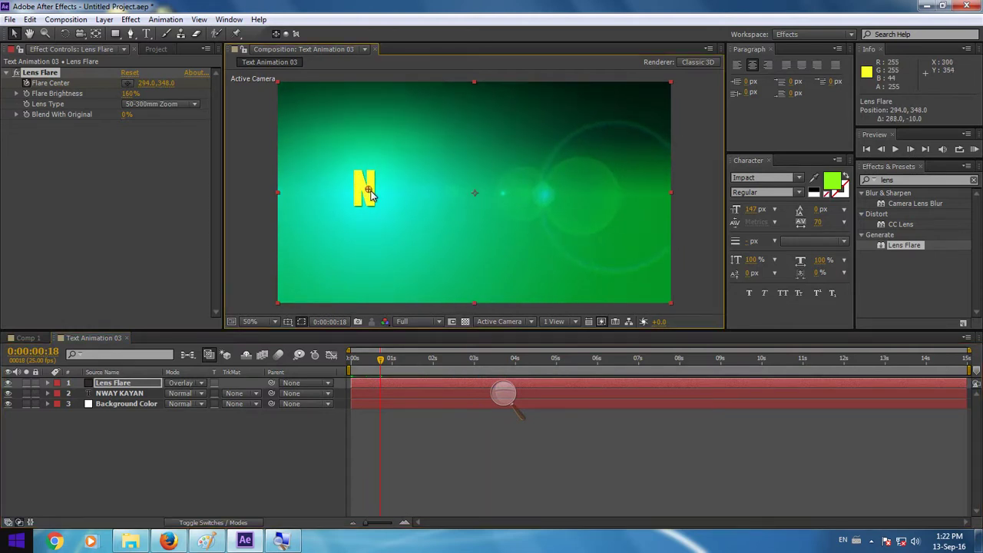
pyautogui.moveTo(389, 362); pyautogui.dragTo(528, 370)
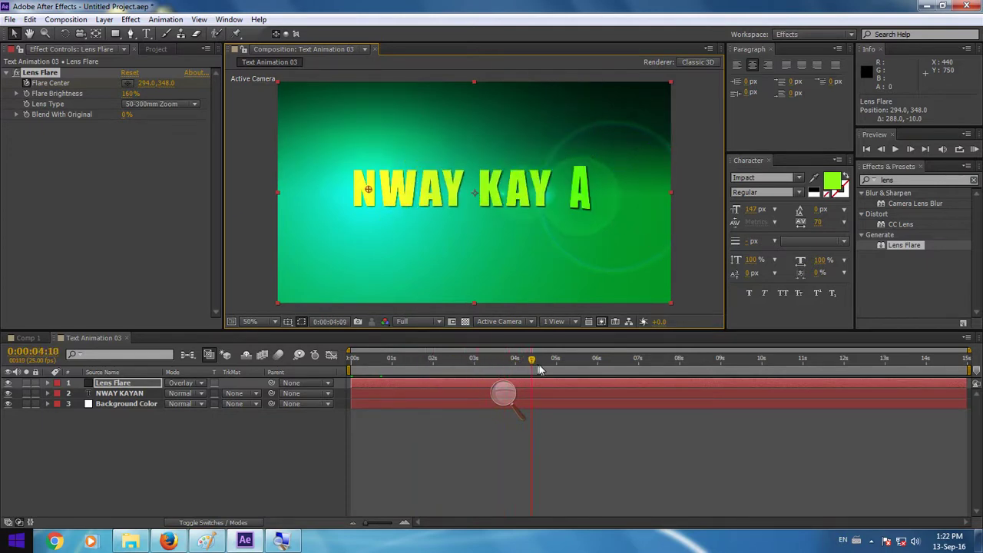
pyautogui.moveTo(528, 369); pyautogui.dragTo(557, 370)
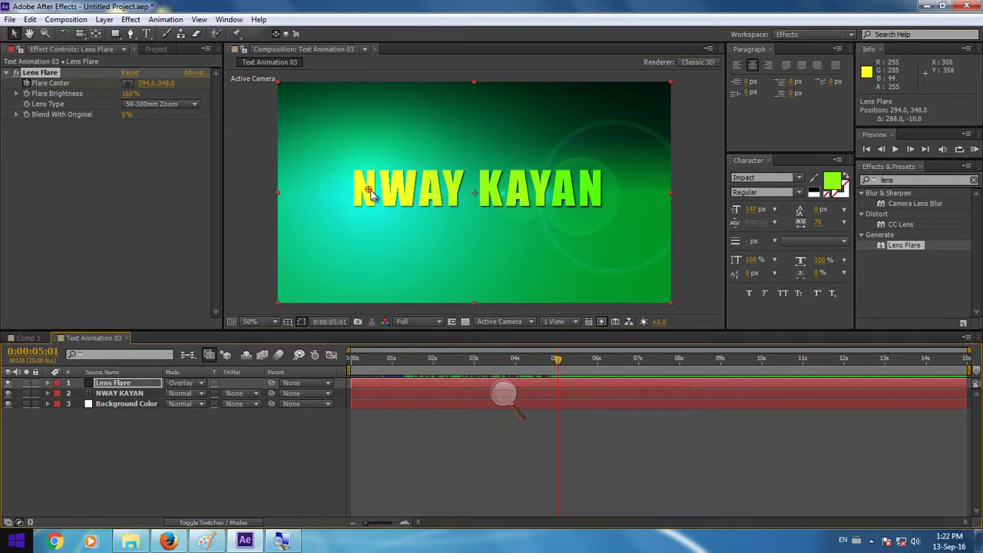
pyautogui.moveTo(392, 189); pyautogui.dragTo(594, 187)
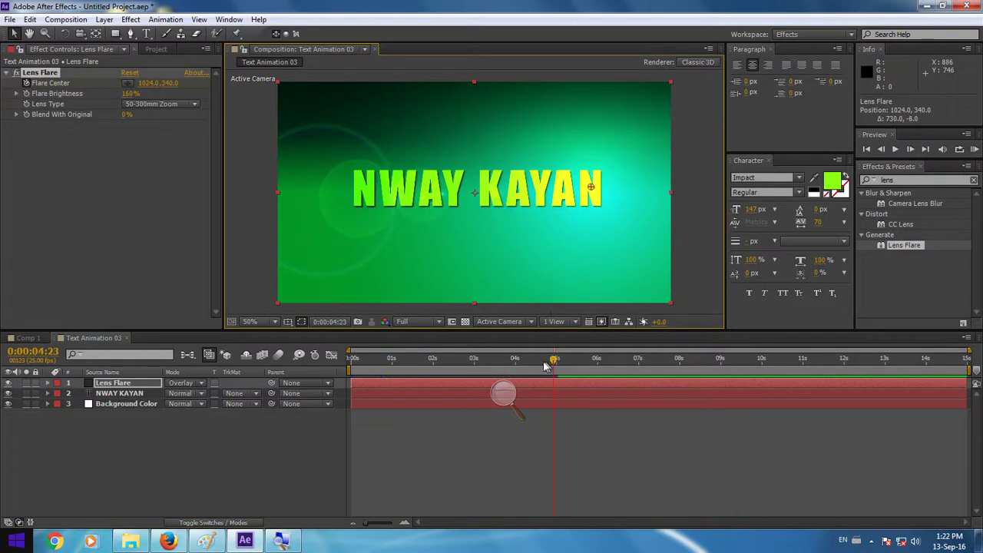
# - Push the flare centre past the right edge to 1610,364 at 7:24 and scrub back to review
pyautogui.moveTo(544, 364)
pyautogui.mouseDown()
pyautogui.moveTo(386, 361)
pyautogui.moveTo(579, 375)
pyautogui.moveTo(352, 361)
pyautogui.moveTo(574, 351)
pyautogui.moveTo(552, 352)
pyautogui.moveTo(561, 351)
pyautogui.mouseUp()
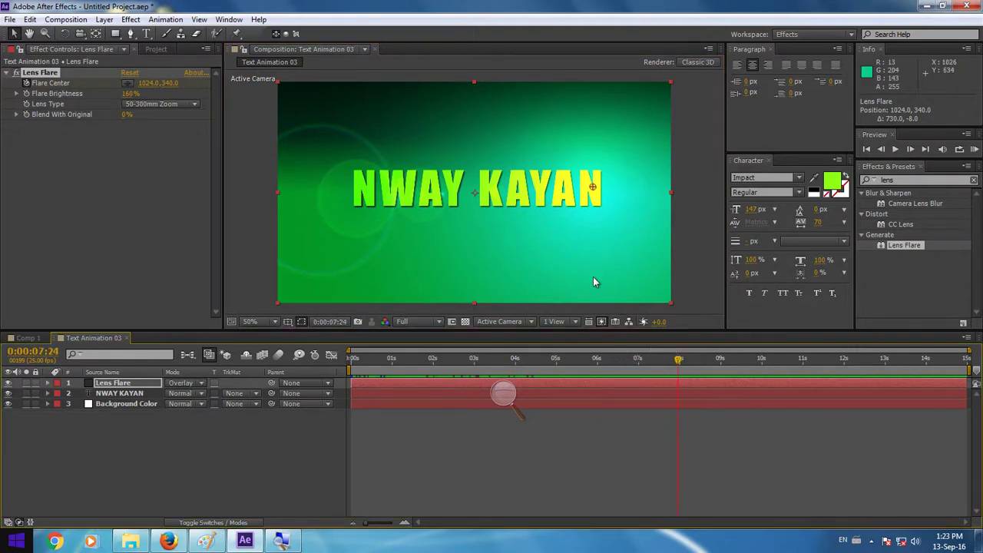
pyautogui.moveTo(593, 191); pyautogui.dragTo(757, 192)
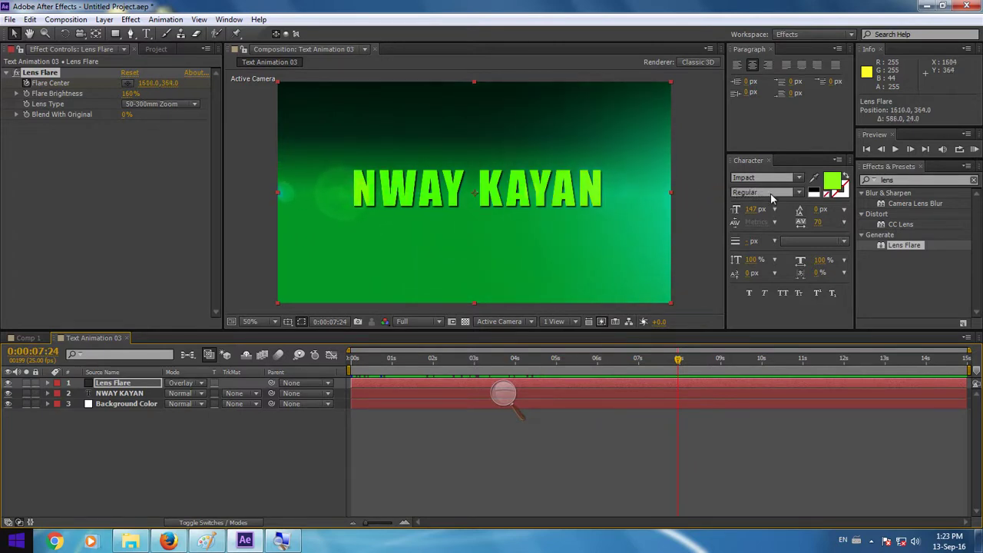
pyautogui.click(682, 327)
pyautogui.moveTo(677, 365); pyautogui.dragTo(306, 378)
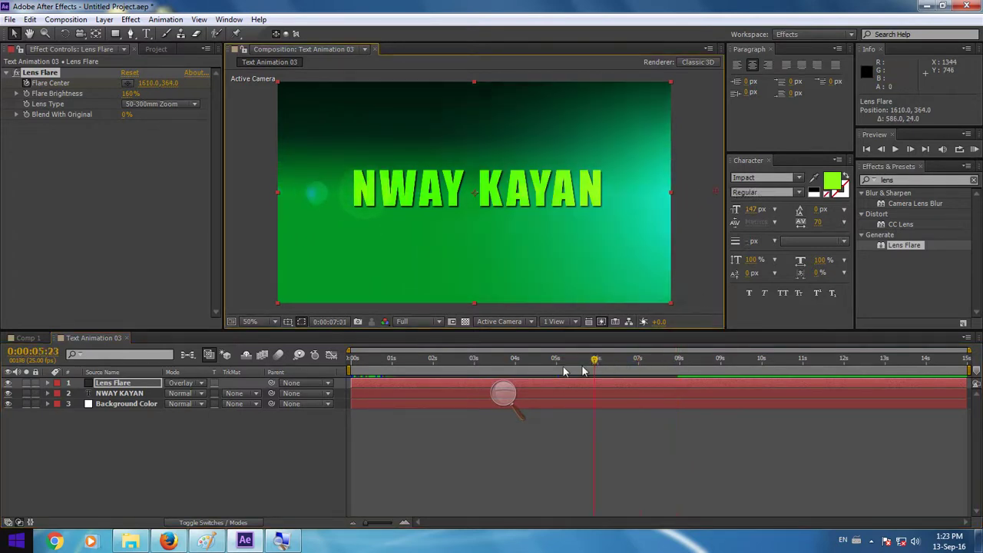
pyautogui.click(253, 272)
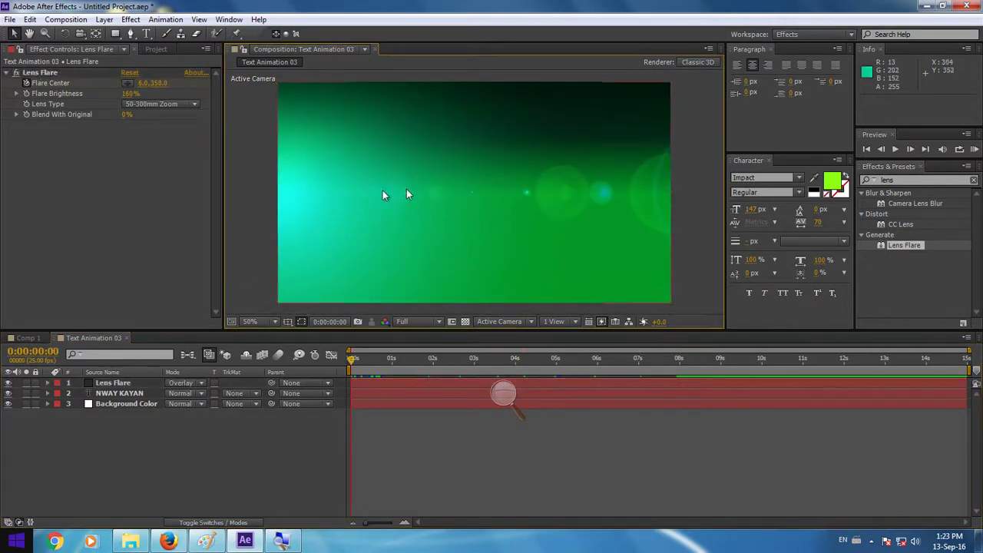
pyautogui.press('space')
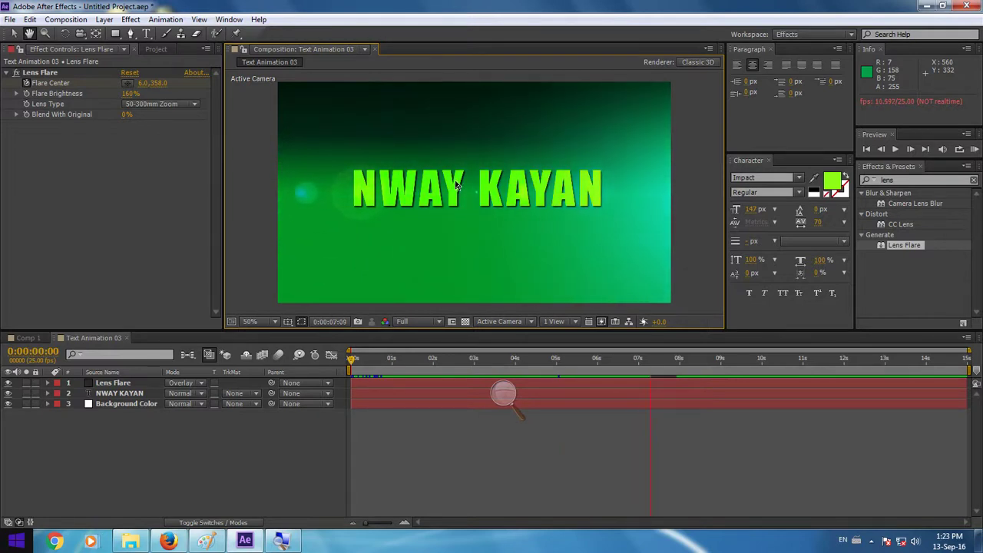
pyautogui.press('space')
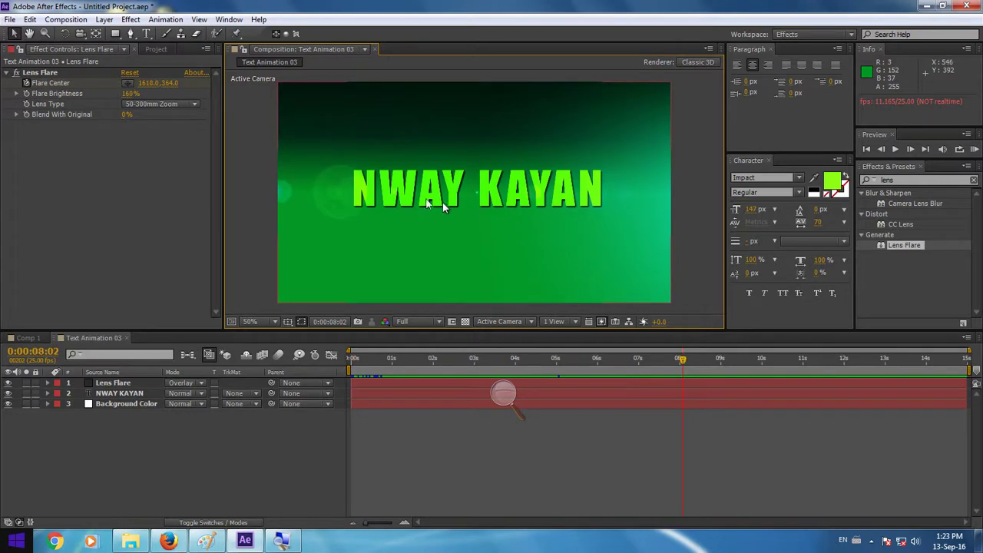
pyautogui.click(27, 338)
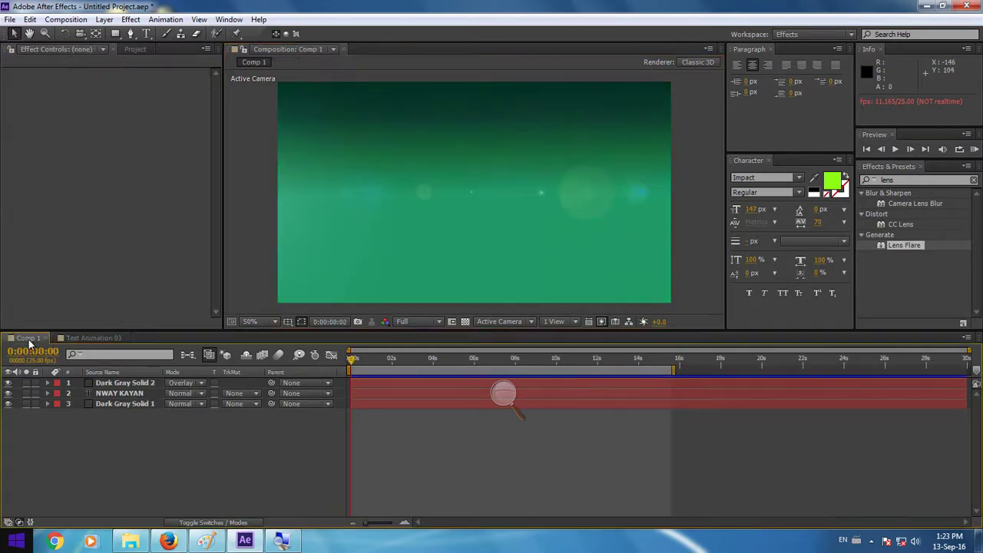
pyautogui.click(91, 338)
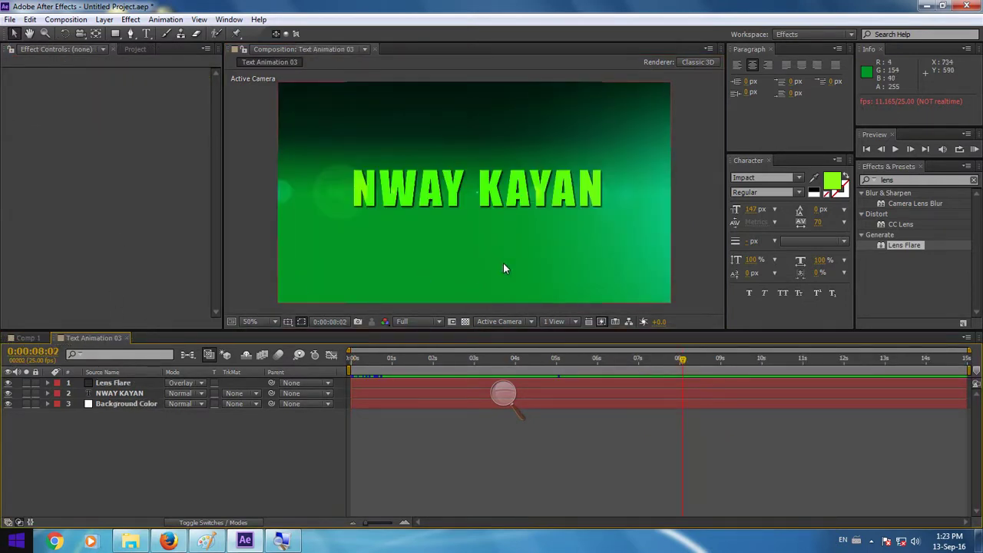
pyautogui.moveTo(688, 366)
pyautogui.mouseDown()
pyautogui.moveTo(365, 357)
pyautogui.moveTo(715, 369)
pyautogui.mouseUp()
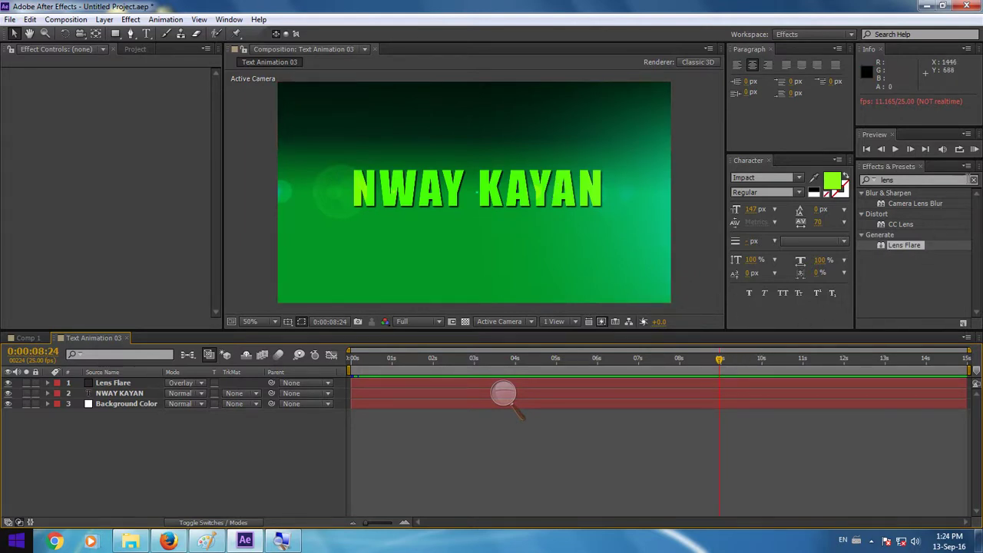
# - Clear the Effects & Presets search and expand the Transition category to reveal Linear Wipe
pyautogui.click(973, 181)
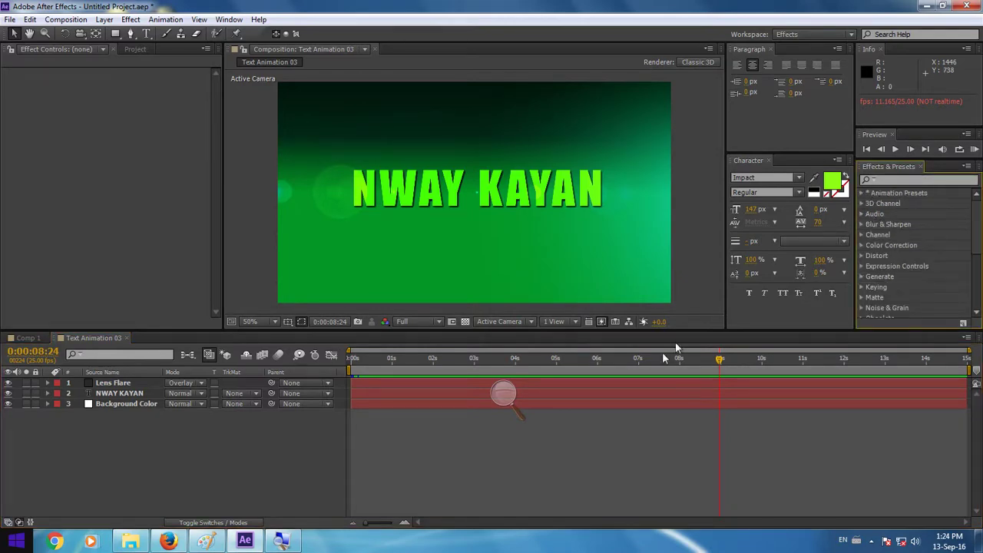
pyautogui.click(503, 394)
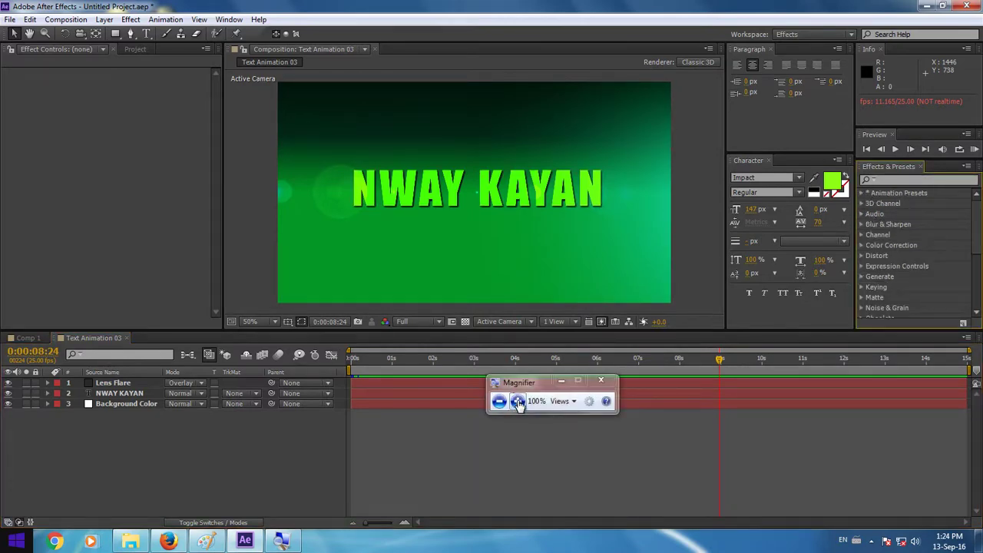
pyautogui.click(518, 403)
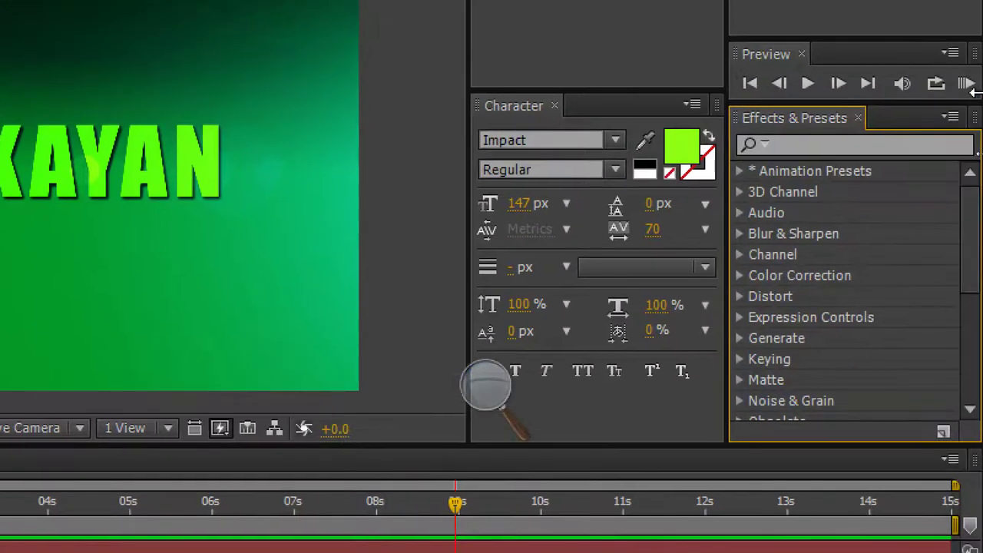
pyautogui.scroll(-2, 949, 245)
pyautogui.scroll(-3, 941, 265)
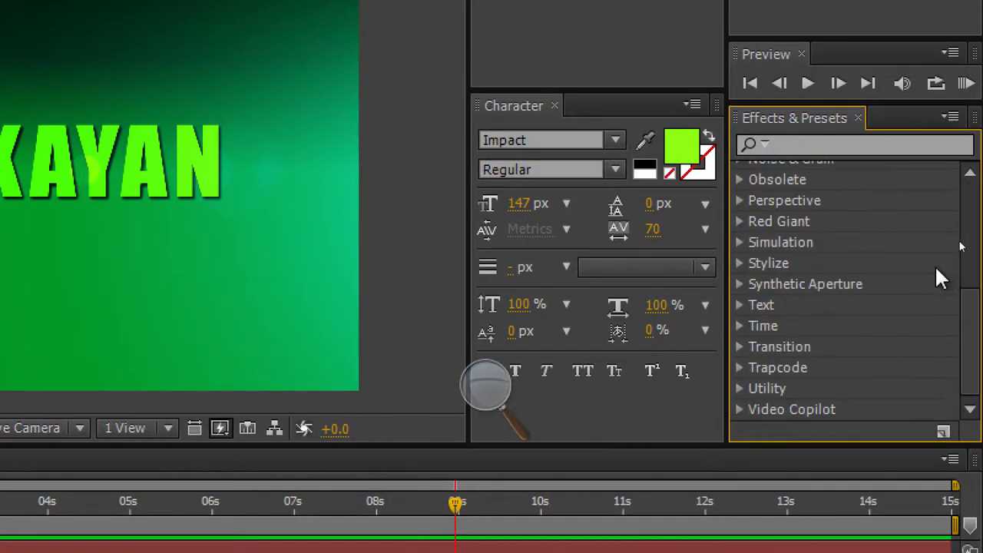
pyautogui.click(742, 347)
pyautogui.scroll(-3, 759, 342)
pyautogui.scroll(-1, 769, 341)
pyautogui.scroll(-2, 776, 344)
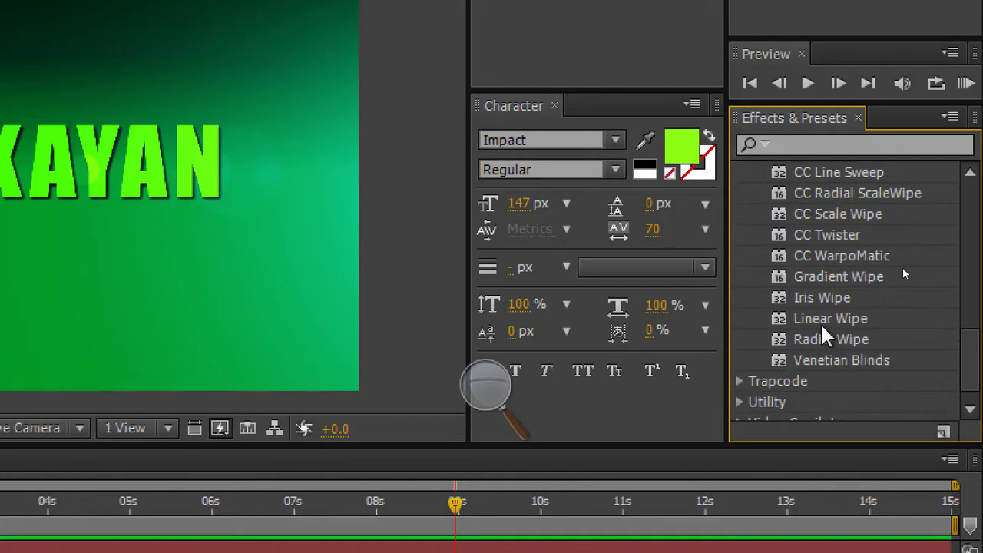
# - Attempt to apply Linear Wipe to the title, which lands on the Lens Flare layer, then undo it
pyautogui.moveTo(822, 318); pyautogui.dragTo(792, 324)
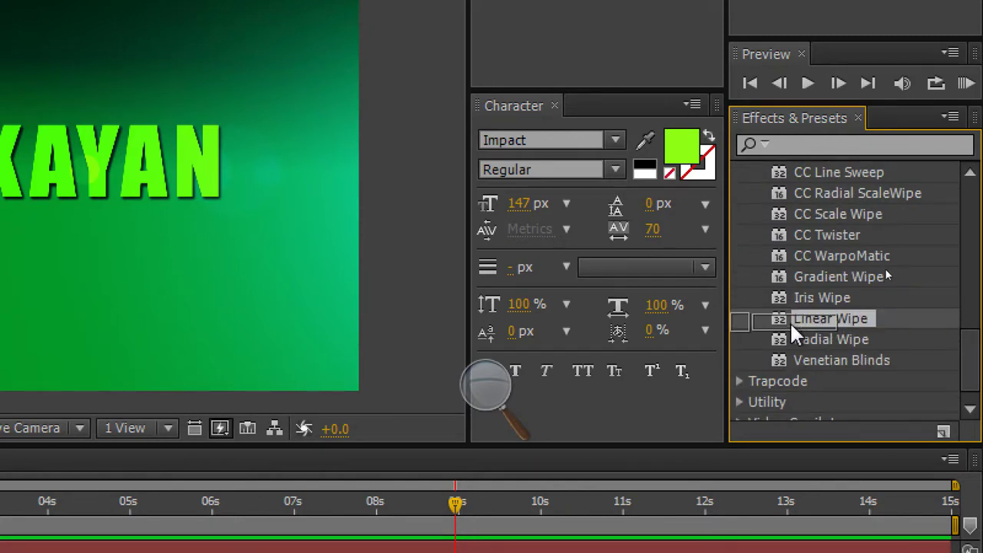
pyautogui.moveTo(791, 324); pyautogui.dragTo(881, 323)
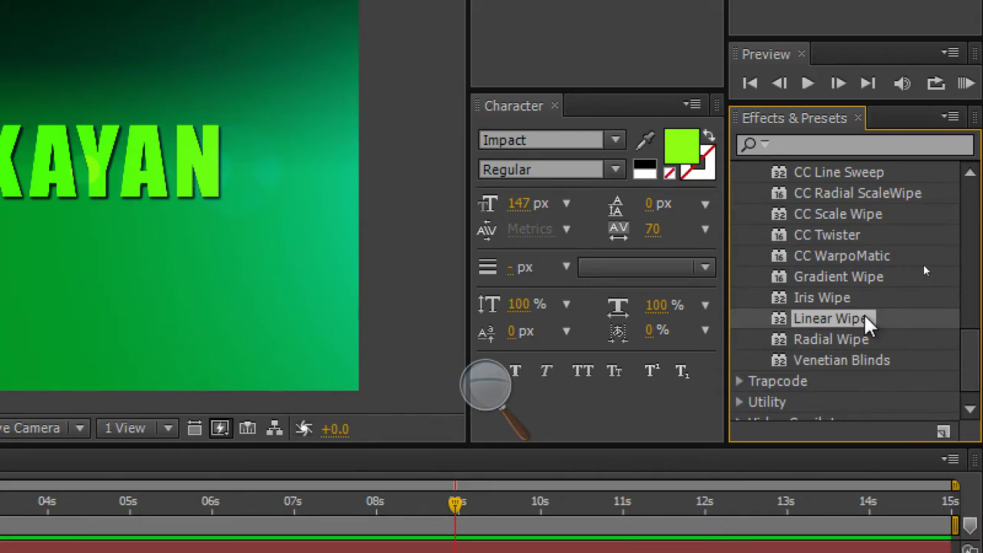
pyautogui.moveTo(864, 318); pyautogui.dragTo(107, 245)
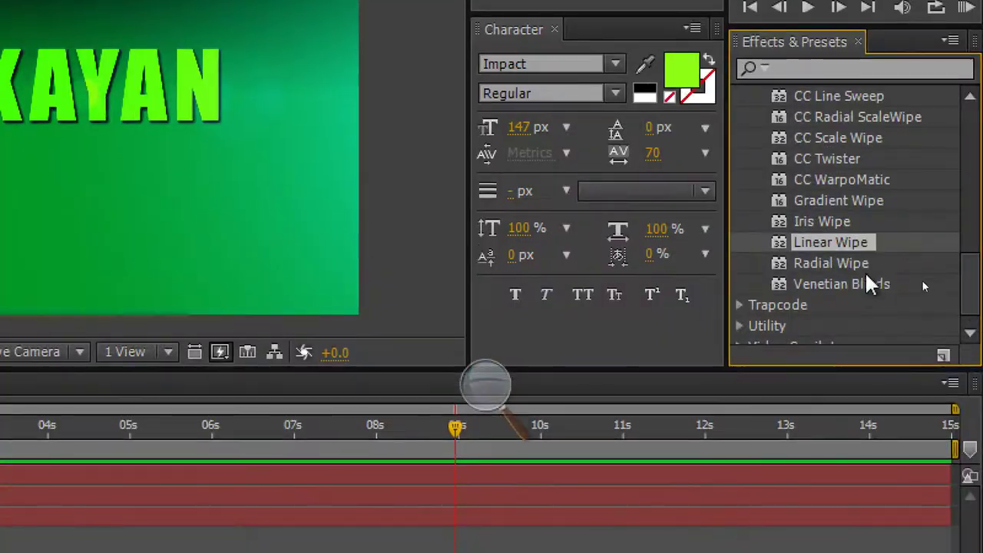
pyautogui.moveTo(799, 244); pyautogui.dragTo(192, 152)
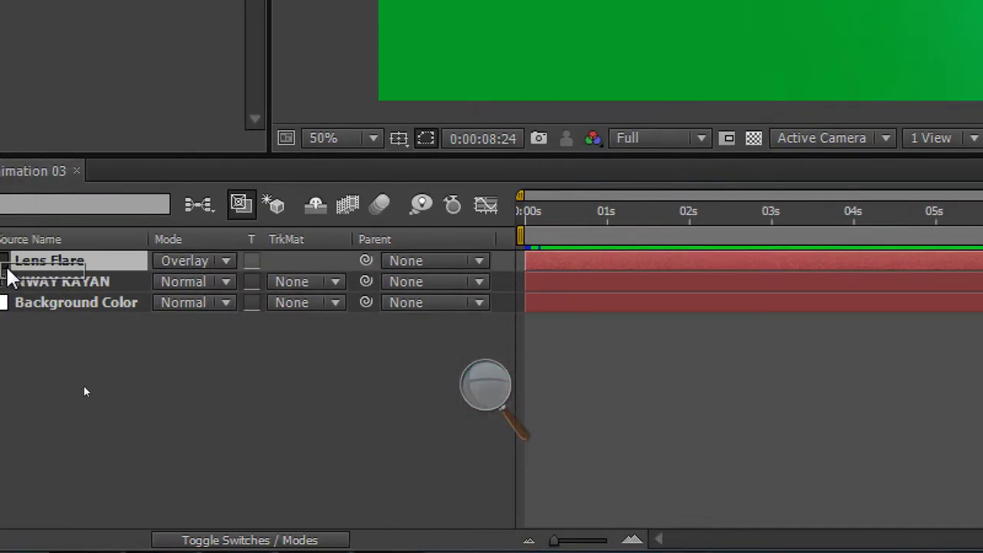
pyautogui.press('Return')
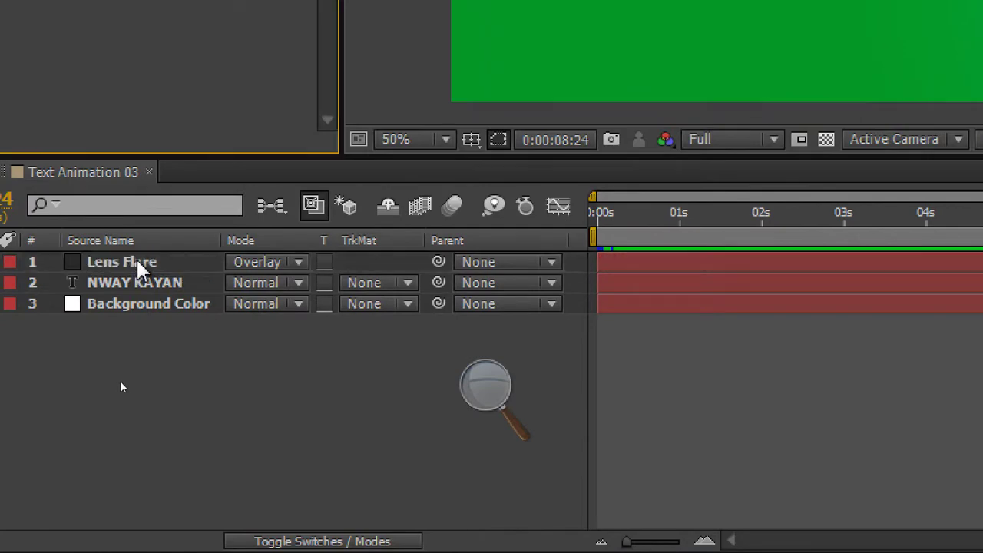
pyautogui.click(482, 388)
pyautogui.click(474, 402)
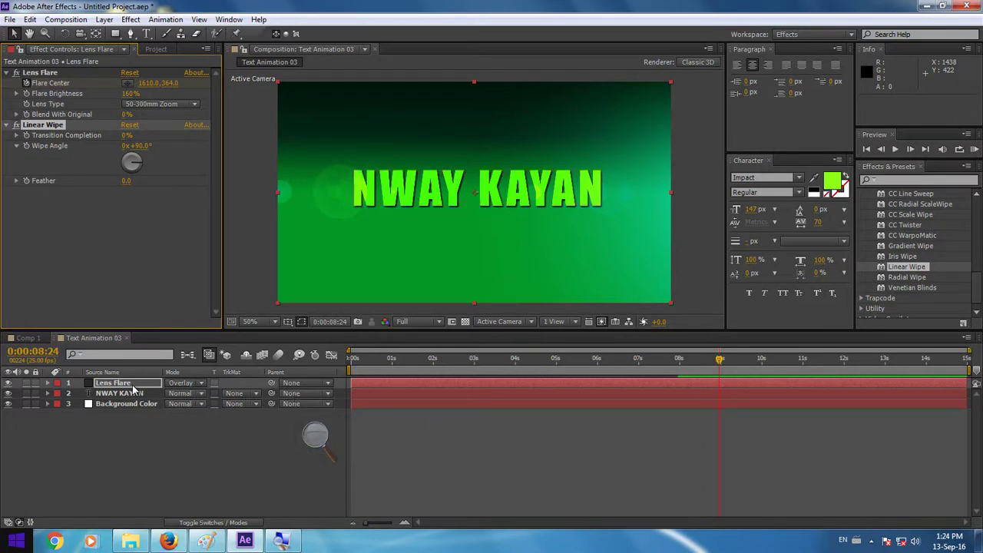
pyautogui.hotkey('ctrl', 'z')
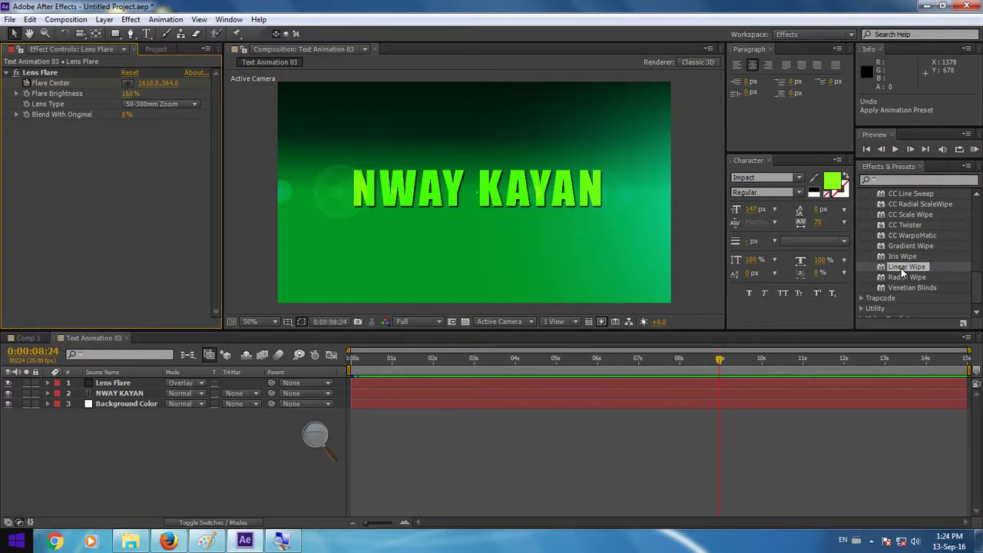
# - Drop Linear Wipe onto the NWAY KAYAN layer and scrub between 4 and 8 seconds to check it
pyautogui.moveTo(903, 273); pyautogui.dragTo(139, 396)
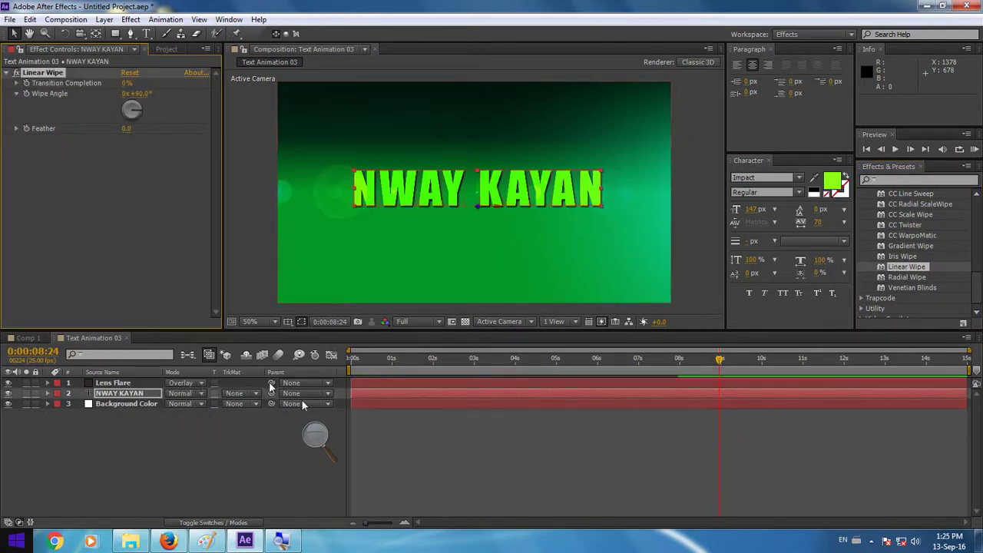
pyautogui.moveTo(719, 361)
pyautogui.mouseDown()
pyautogui.moveTo(540, 366)
pyautogui.moveTo(694, 379)
pyautogui.moveTo(677, 374)
pyautogui.mouseUp()
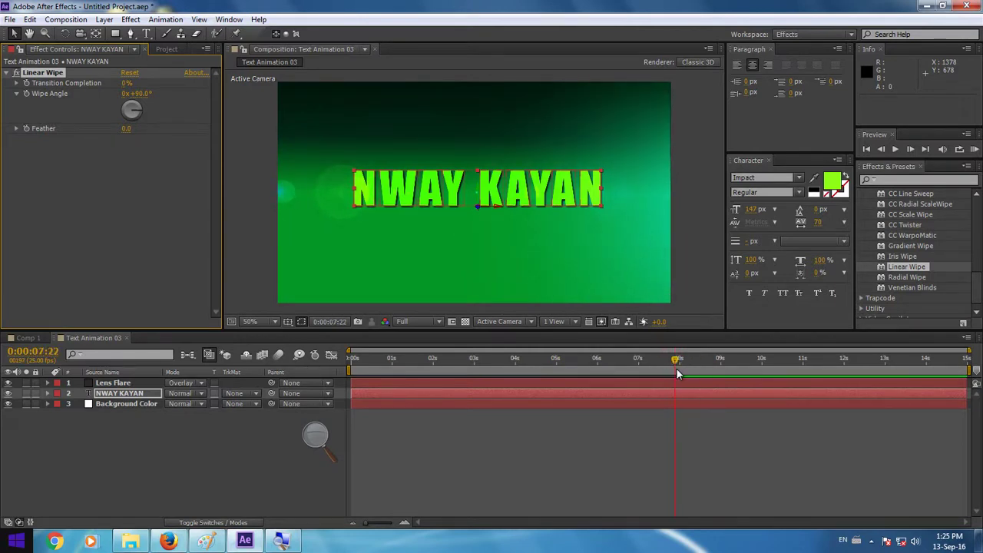
pyautogui.moveTo(678, 374); pyautogui.dragTo(684, 375)
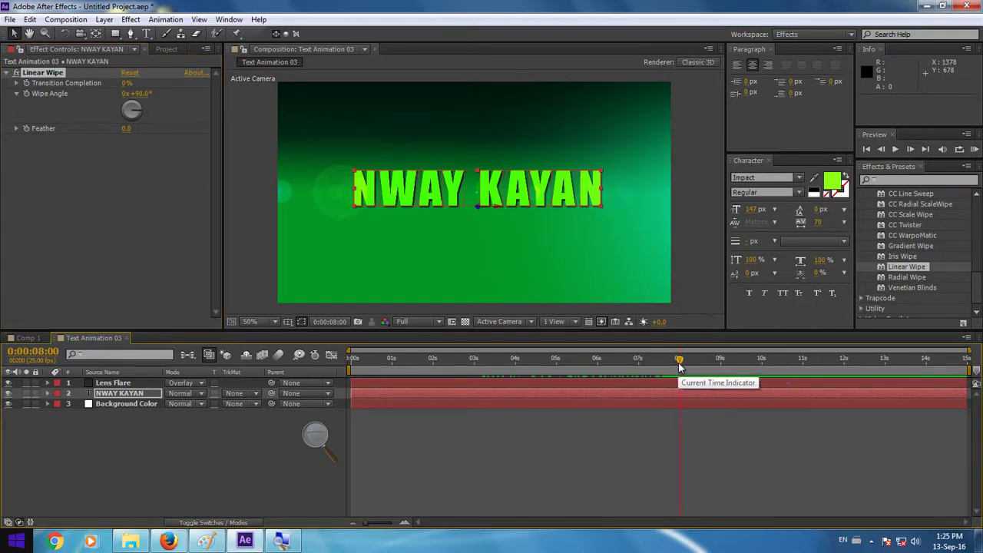
pyautogui.moveTo(682, 374); pyautogui.dragTo(520, 374)
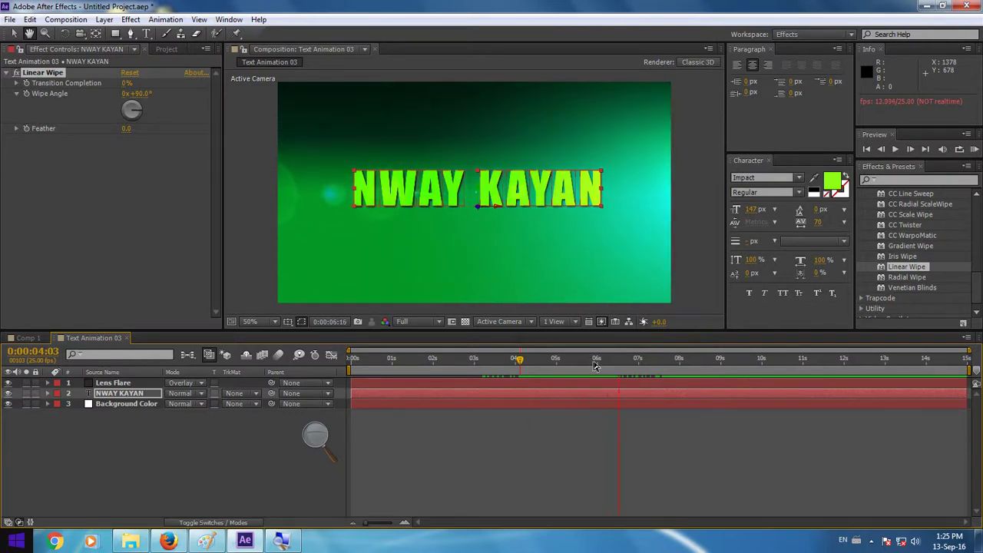
pyautogui.click(699, 375)
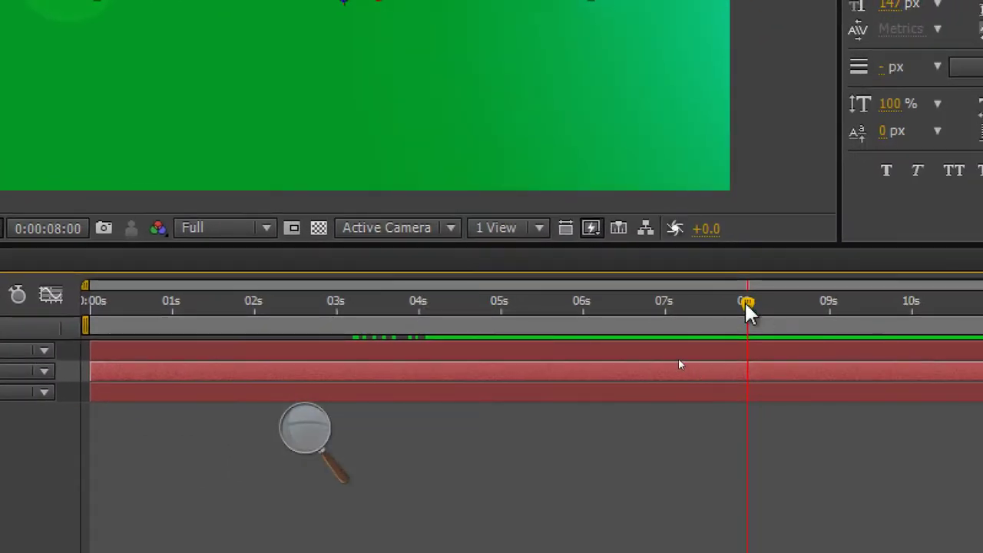
pyautogui.moveTo(748, 304)
pyautogui.mouseDown()
pyautogui.moveTo(736, 314)
pyautogui.moveTo(746, 308)
pyautogui.mouseUp()
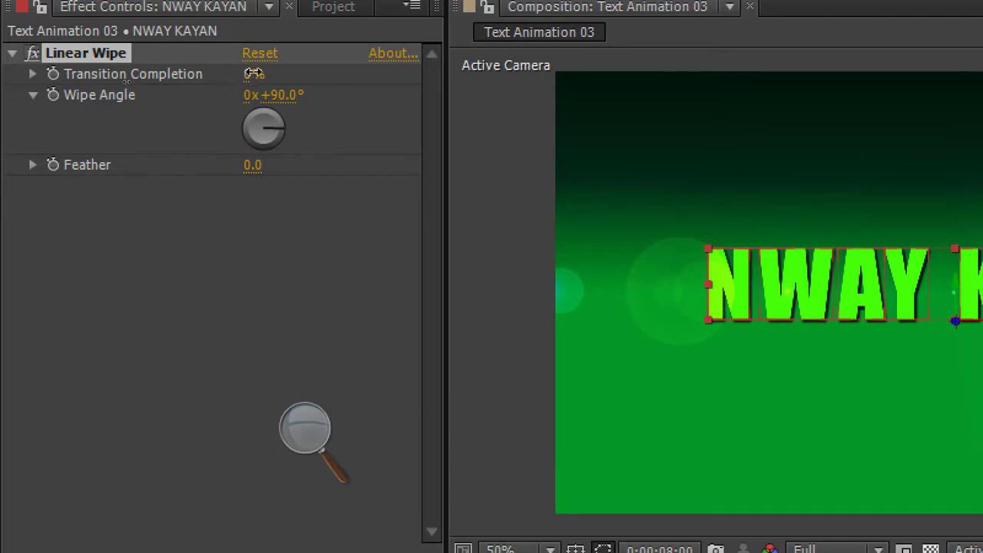
pyautogui.moveTo(252, 77)
pyautogui.mouseDown()
pyautogui.moveTo(307, 71)
pyautogui.moveTo(263, 67)
pyautogui.mouseUp()
pyautogui.moveTo(253, 61)
pyautogui.mouseDown()
pyautogui.moveTo(234, 61)
pyautogui.moveTo(289, 73)
pyautogui.moveTo(227, 77)
pyautogui.mouseUp()
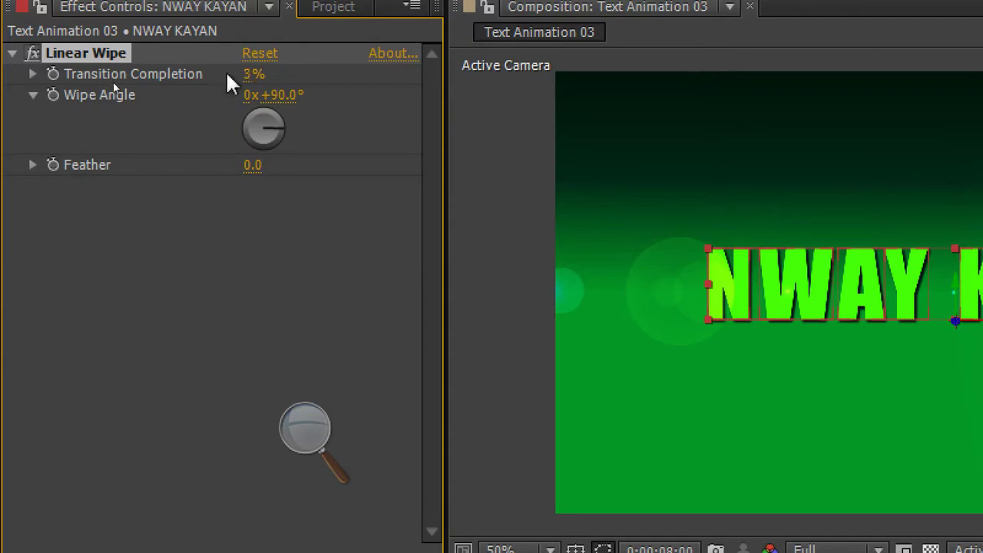
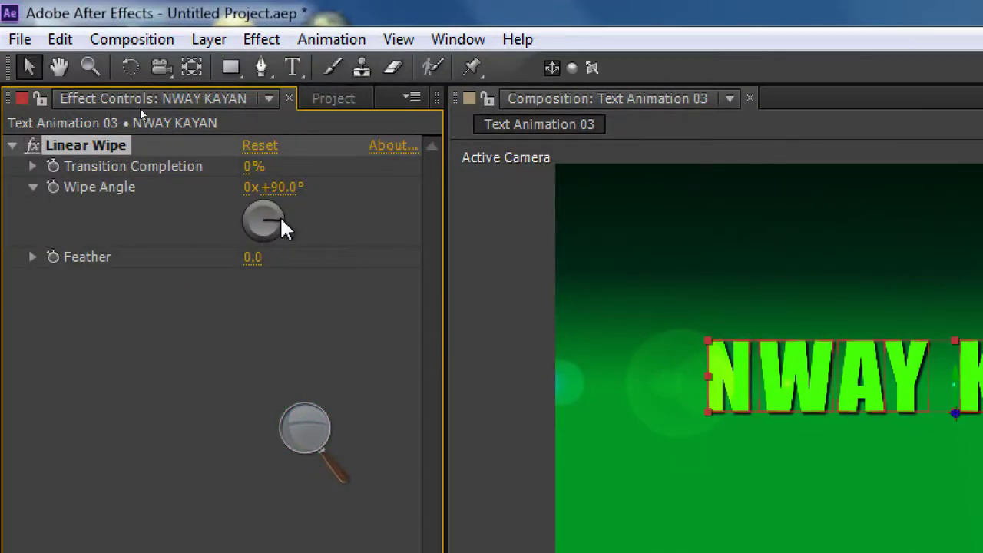
# - Set the NWAY KAYAN Linear Wipe angle to -90° and Transition Completion to 55%, leaving 'NWAY' visible
pyautogui.moveTo(281, 220); pyautogui.dragTo(191, 213)
pyautogui.click(278, 187)
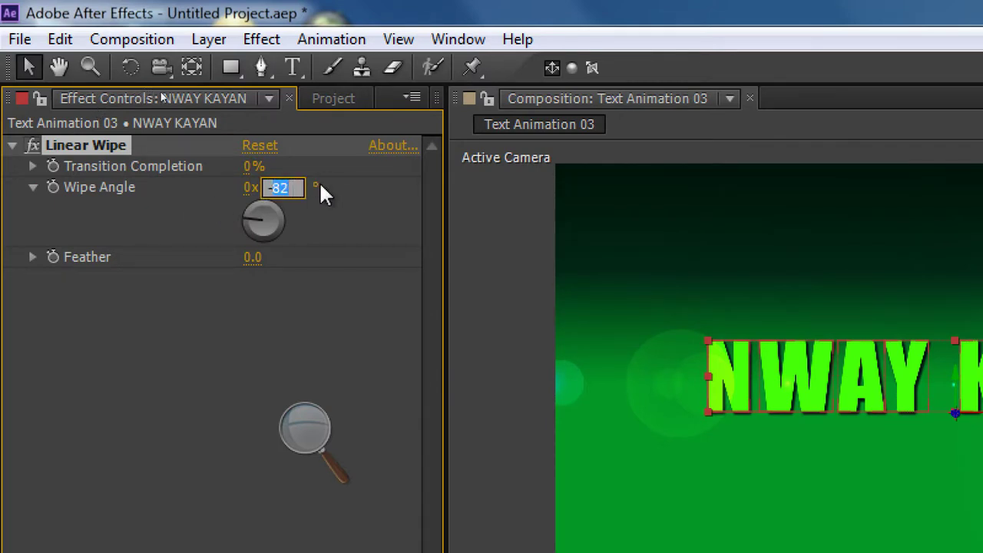
pyautogui.write('-90')
pyautogui.press('Return')
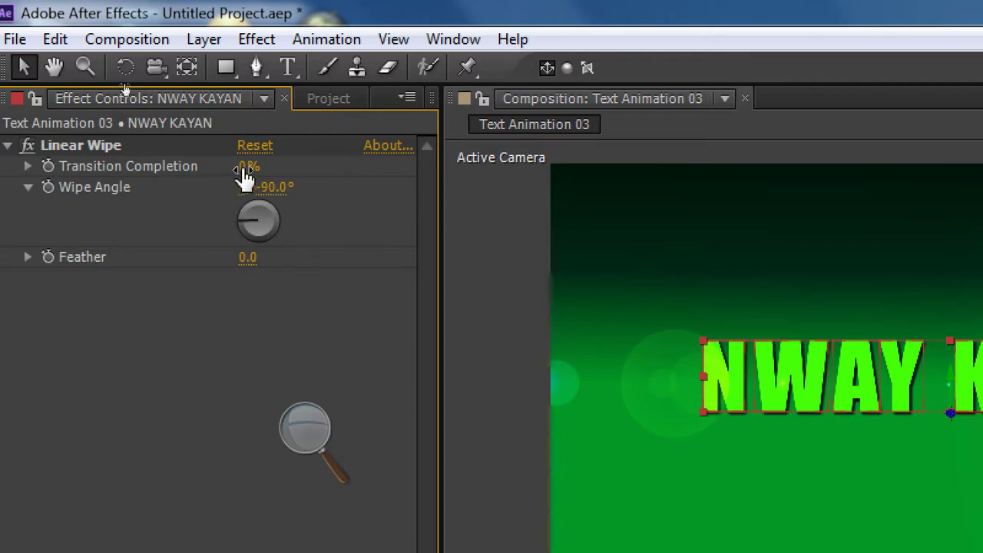
pyautogui.moveTo(244, 169); pyautogui.dragTo(309, 163)
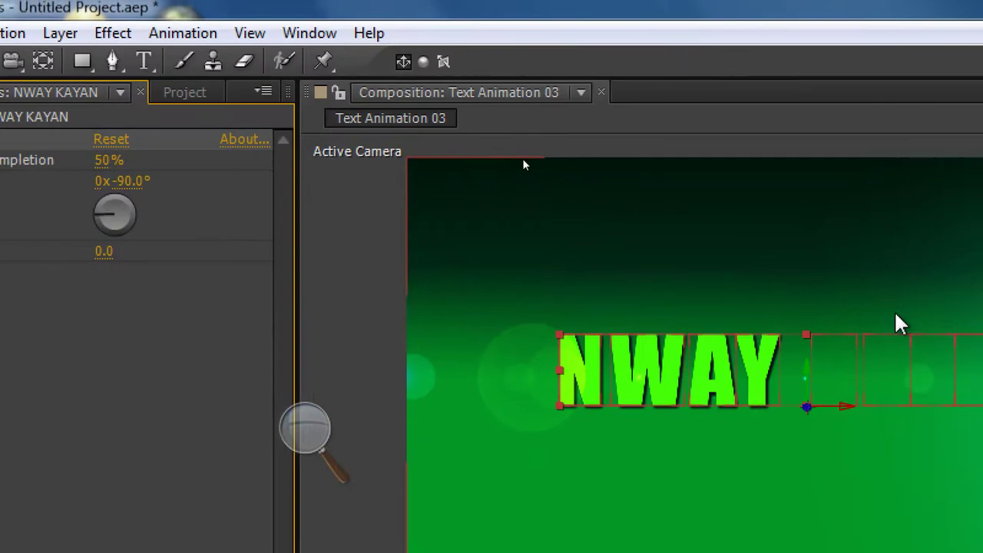
pyautogui.moveTo(93, 159); pyautogui.dragTo(146, 165)
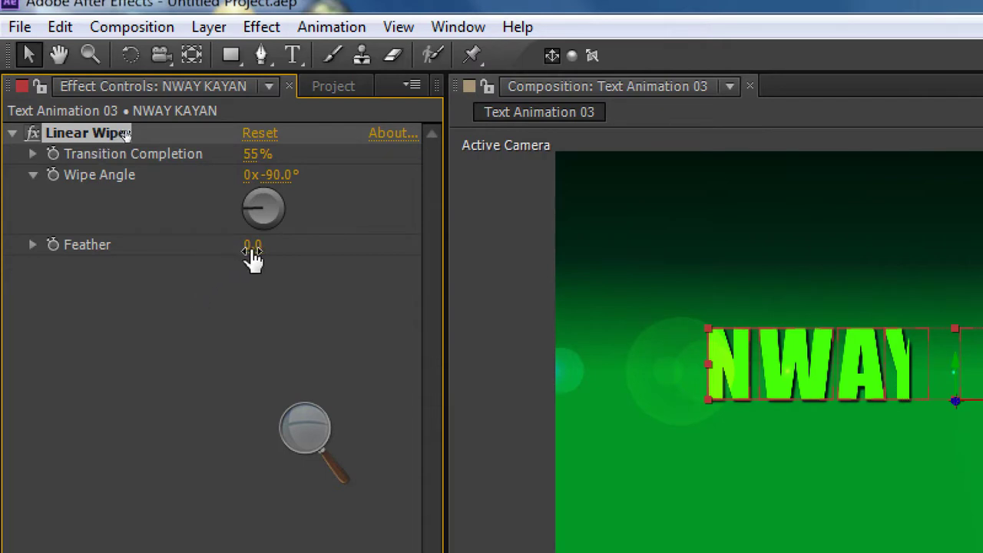
# - Set the Linear Wipe Feather to 20 for a soft wipe edge
pyautogui.moveTo(253, 246)
pyautogui.mouseDown()
pyautogui.moveTo(314, 249)
pyautogui.moveTo(265, 248)
pyautogui.mouseUp()
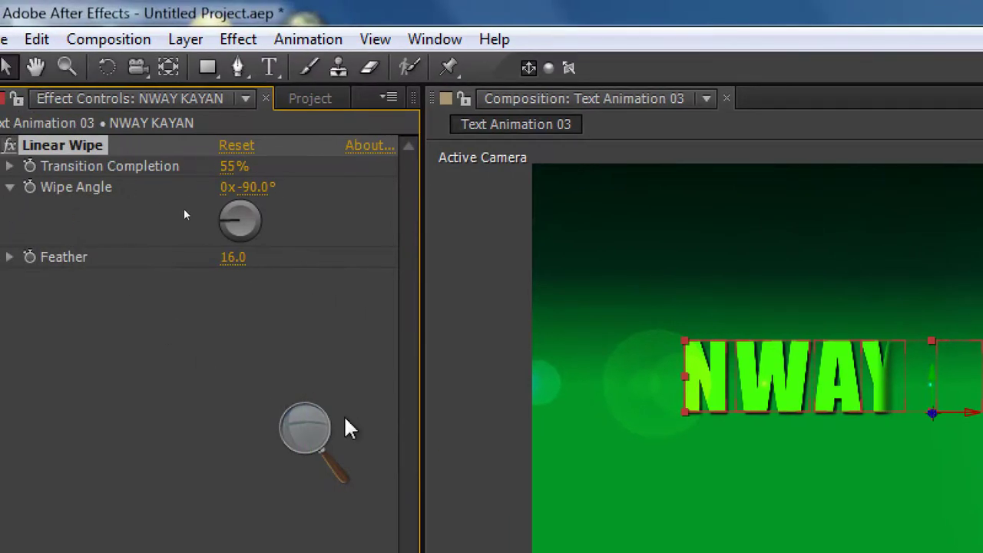
pyautogui.click(307, 430)
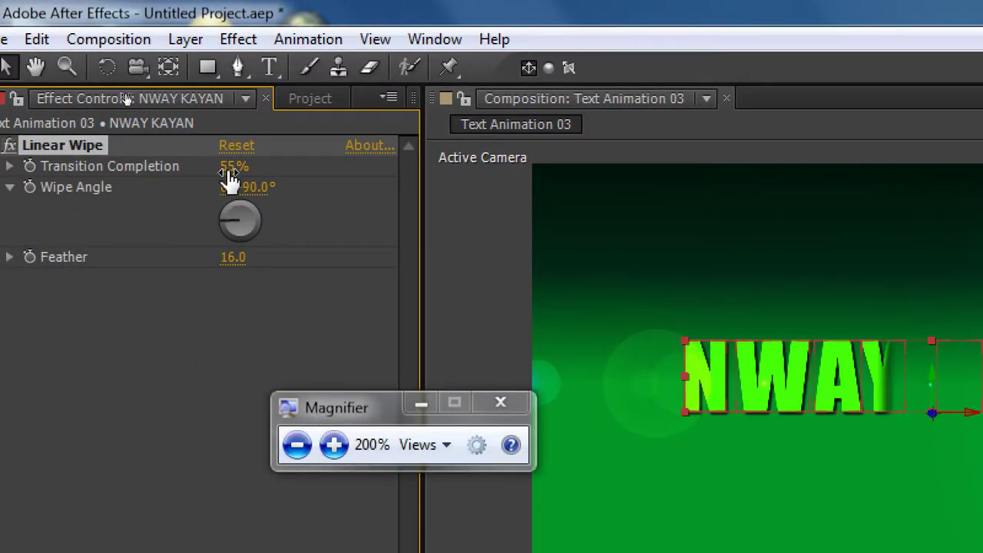
pyautogui.click(234, 258)
pyautogui.write('2')
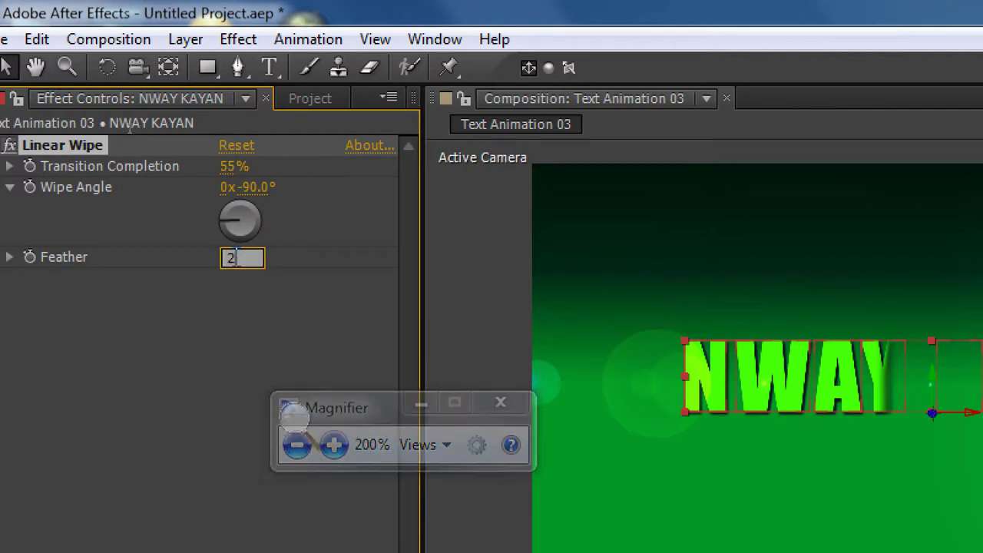
pyautogui.write('0.0')
pyautogui.press('Return')
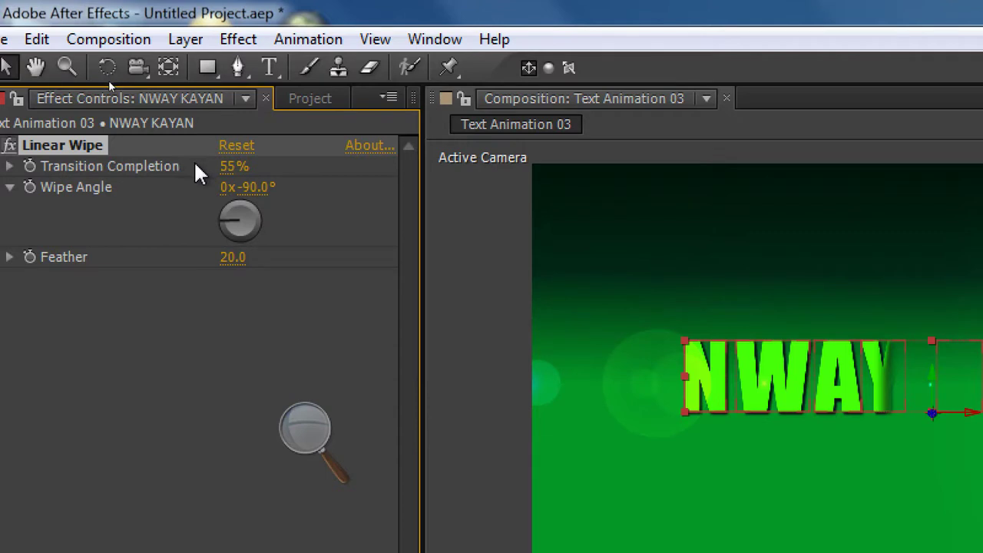
# - Return Transition Completion to 0% so the full 'NWAY KAYAN' shows again
pyautogui.moveTo(229, 176); pyautogui.dragTo(92, 171)
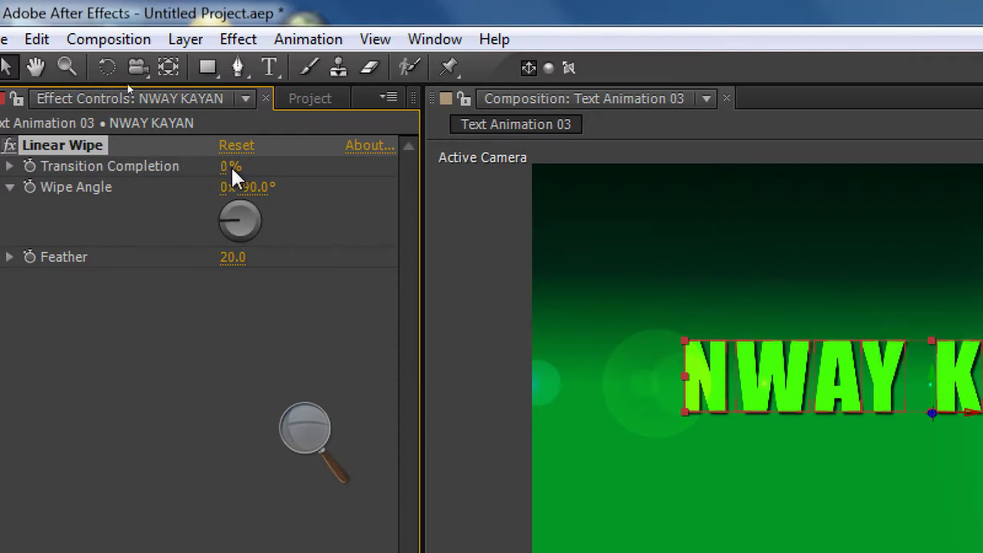
pyautogui.click(306, 432)
pyautogui.click(294, 446)
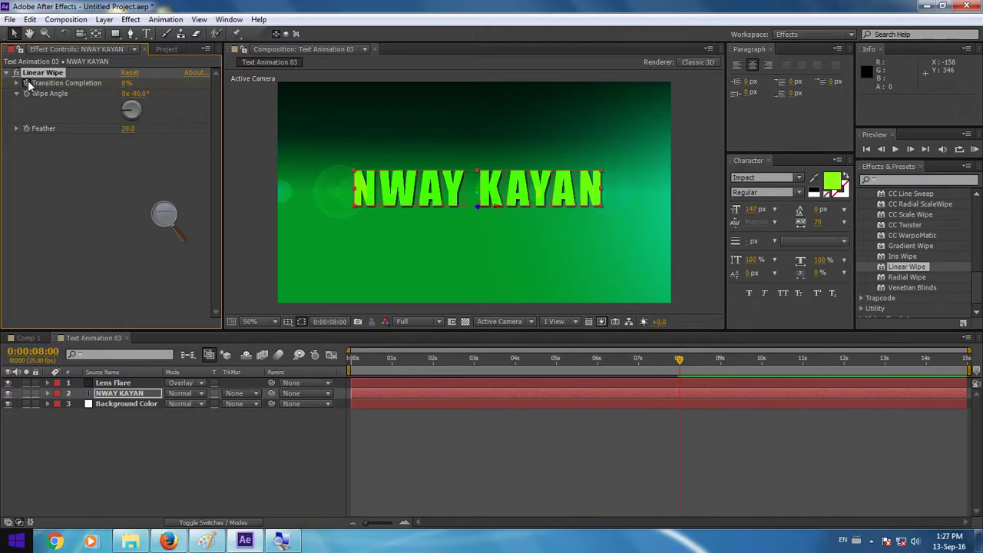
# - Set Transition Completion to 100% at 0:00:10:01, then preview the wipe from 7 seconds
pyautogui.moveTo(680, 361); pyautogui.dragTo(764, 369)
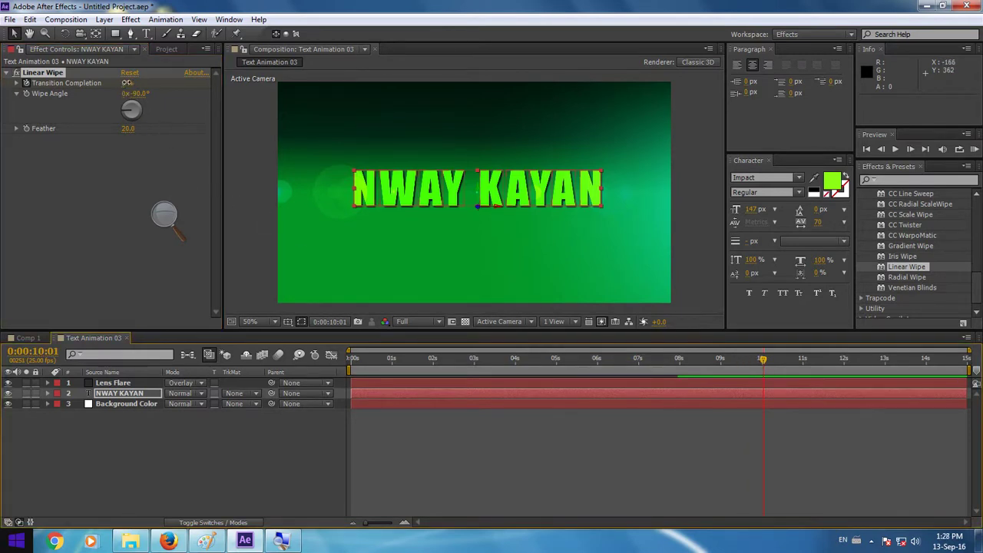
pyautogui.moveTo(126, 82); pyautogui.dragTo(197, 89)
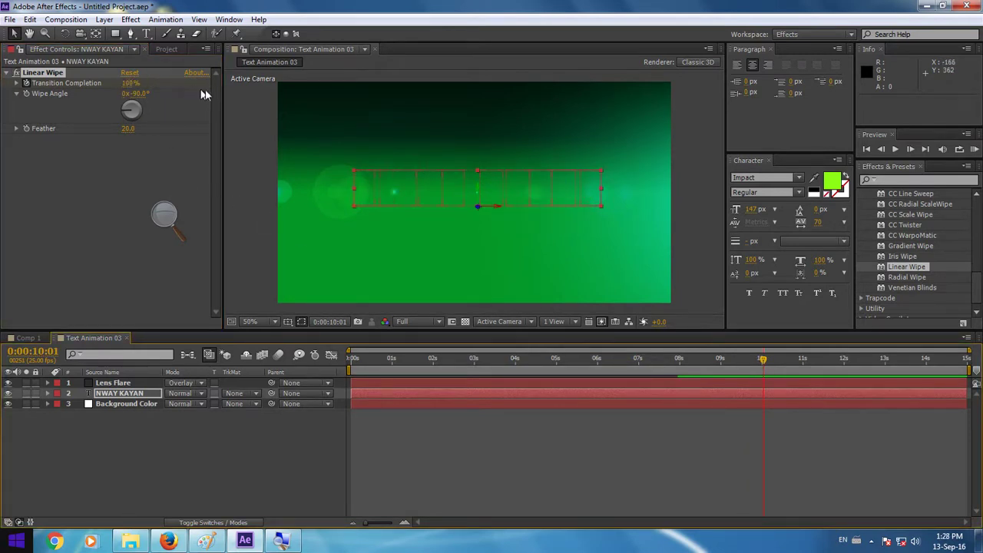
pyautogui.moveTo(765, 364); pyautogui.dragTo(637, 360)
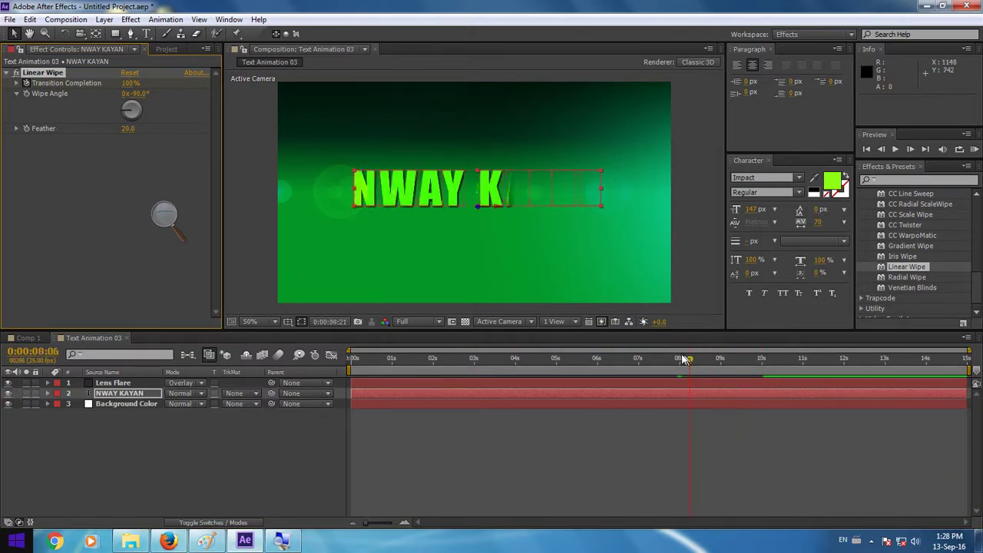
pyautogui.click(897, 151)
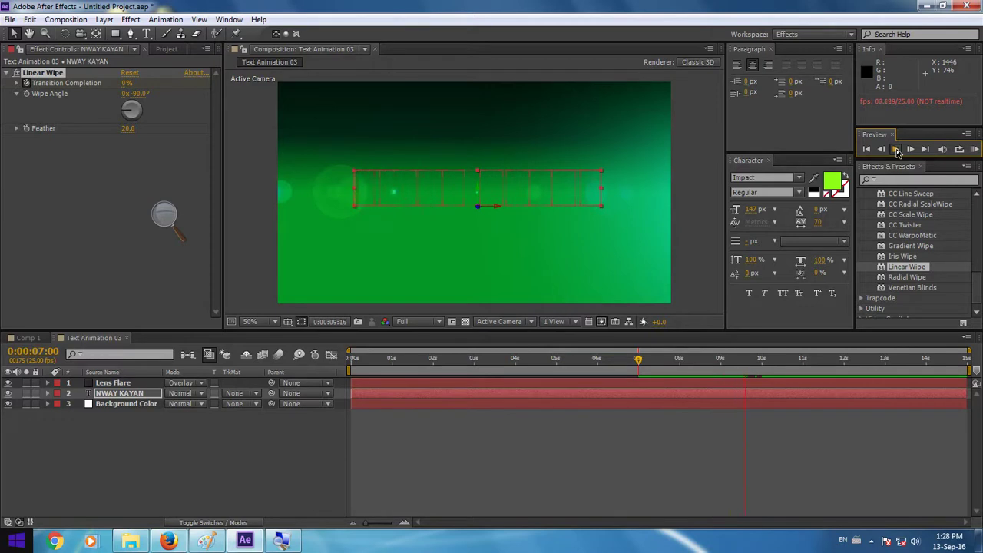
pyautogui.click(897, 152)
pyautogui.moveTo(763, 366)
pyautogui.mouseDown()
pyautogui.moveTo(658, 360)
pyautogui.moveTo(691, 361)
pyautogui.mouseUp()
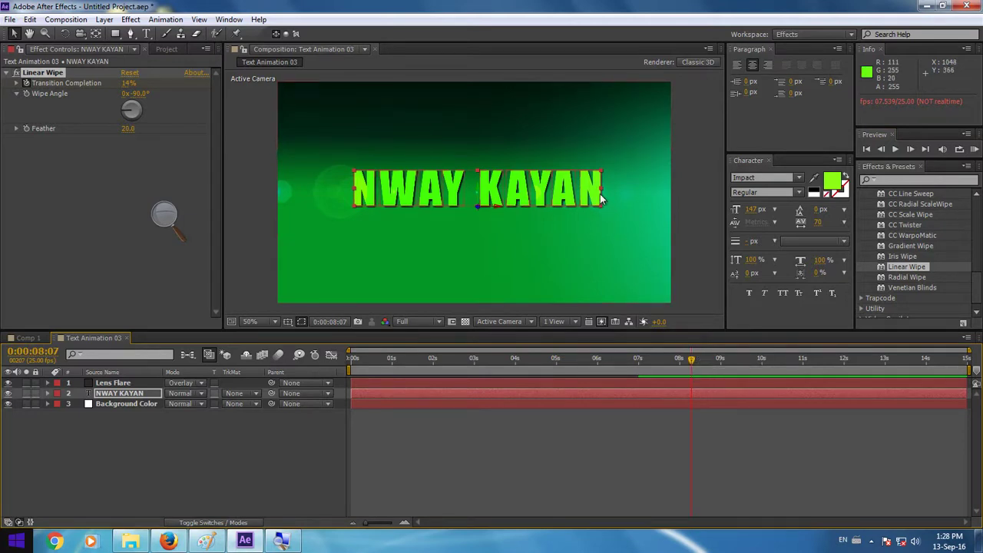
# - Select the Lens Flare effect, zoom the viewer to 25%, and shift the flare centre leftward
pyautogui.click(111, 384)
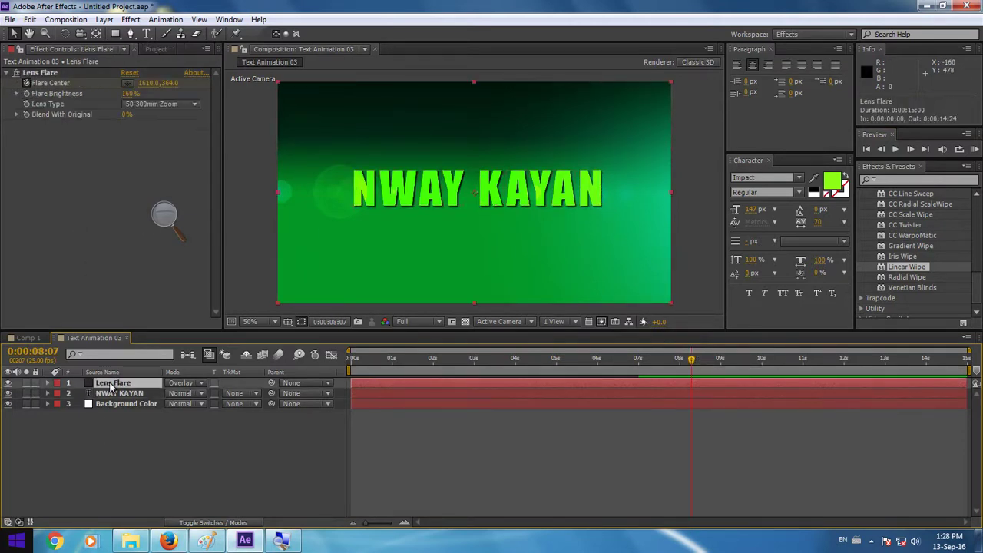
pyautogui.click(44, 71)
pyautogui.click(44, 77)
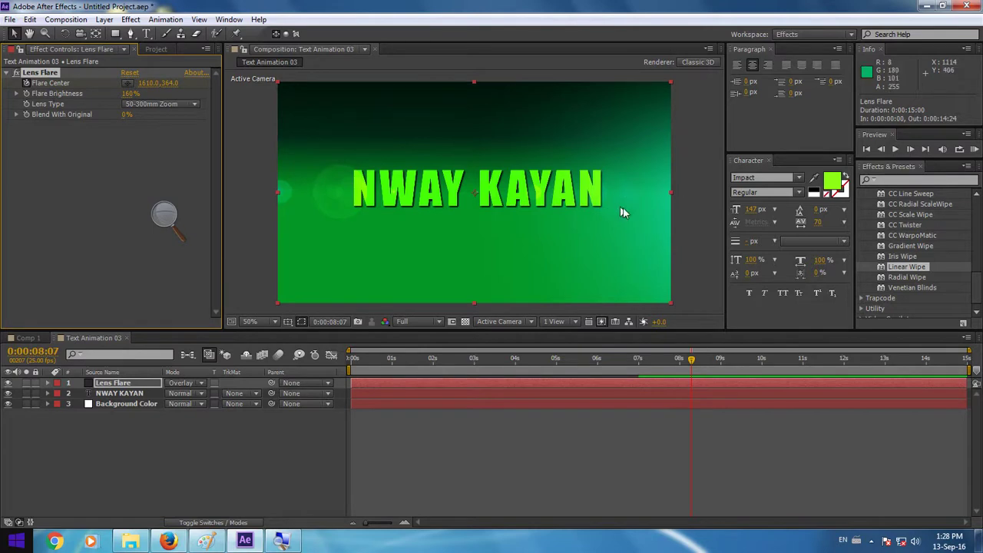
pyautogui.press(',')
pyautogui.press(',')
pyautogui.moveTo(622, 196); pyautogui.dragTo(540, 193)
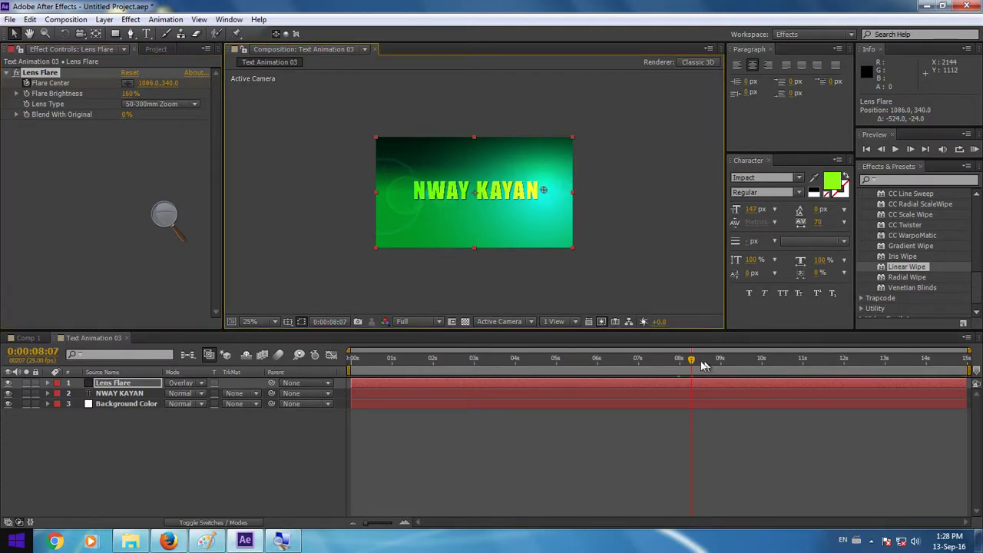
# - At 8:08, move the flare centre to the middle of the frame
pyautogui.moveTo(693, 364)
pyautogui.mouseDown()
pyautogui.moveTo(669, 355)
pyautogui.moveTo(695, 358)
pyautogui.mouseUp()
pyautogui.moveTo(698, 358); pyautogui.dragTo(751, 360)
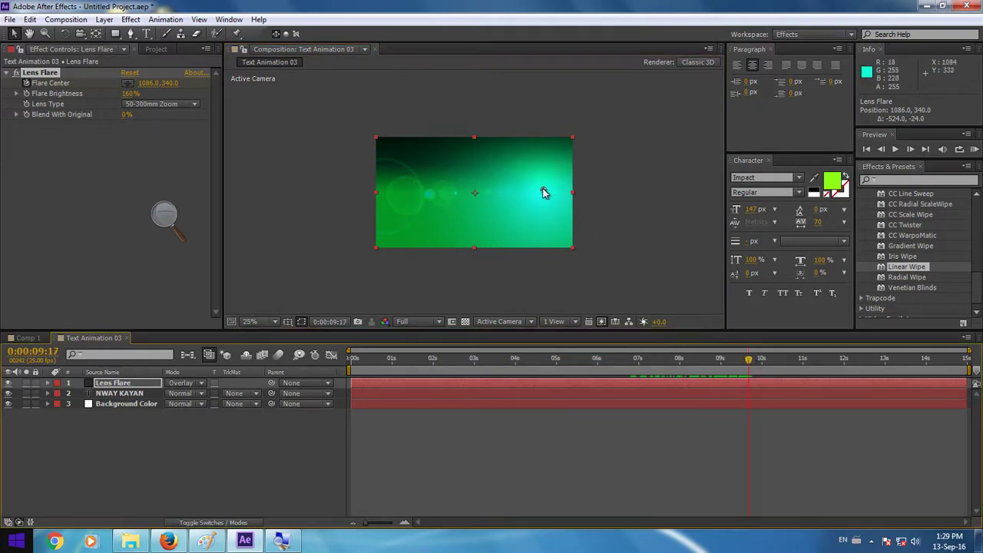
pyautogui.moveTo(543, 192); pyautogui.dragTo(372, 193)
pyautogui.moveTo(748, 364)
pyautogui.mouseDown()
pyautogui.moveTo(647, 357)
pyautogui.moveTo(743, 372)
pyautogui.moveTo(699, 367)
pyautogui.moveTo(743, 369)
pyautogui.moveTo(731, 367)
pyautogui.mouseUp()
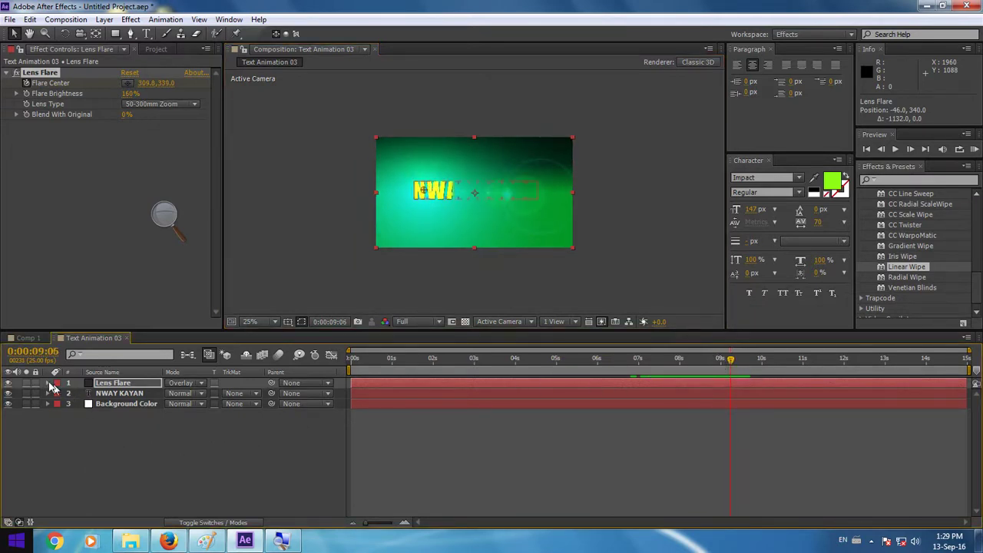
# - Reveal the Flare Center keyframes and move the last one later in time
pyautogui.click(49, 382)
pyautogui.click(59, 393)
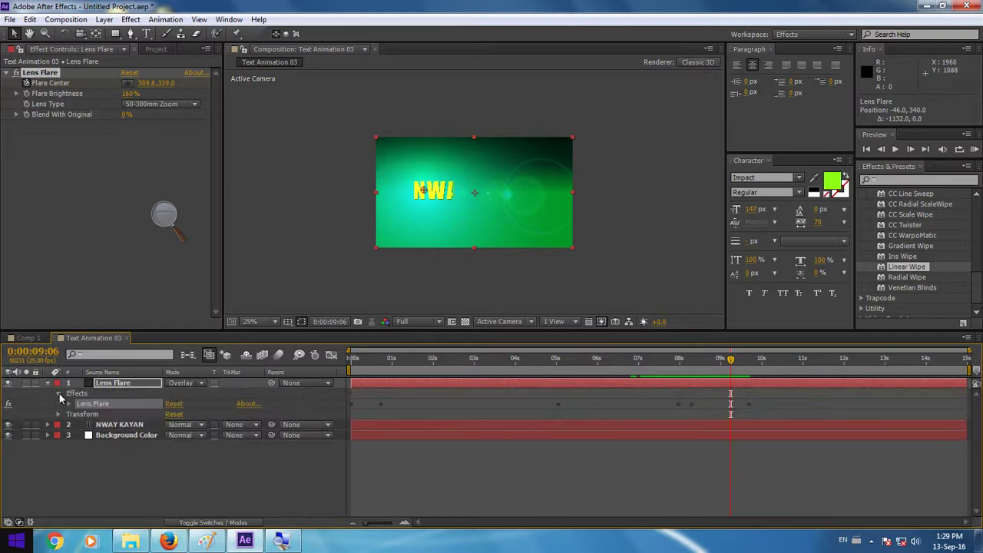
pyautogui.click(68, 404)
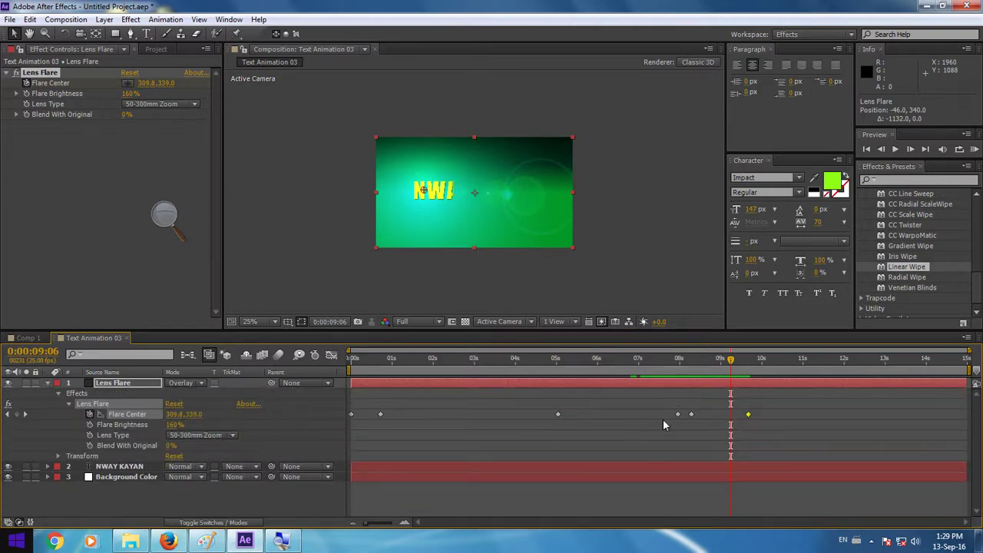
pyautogui.moveTo(750, 417)
pyautogui.mouseDown()
pyautogui.moveTo(788, 418)
pyautogui.moveTo(769, 417)
pyautogui.mouseUp()
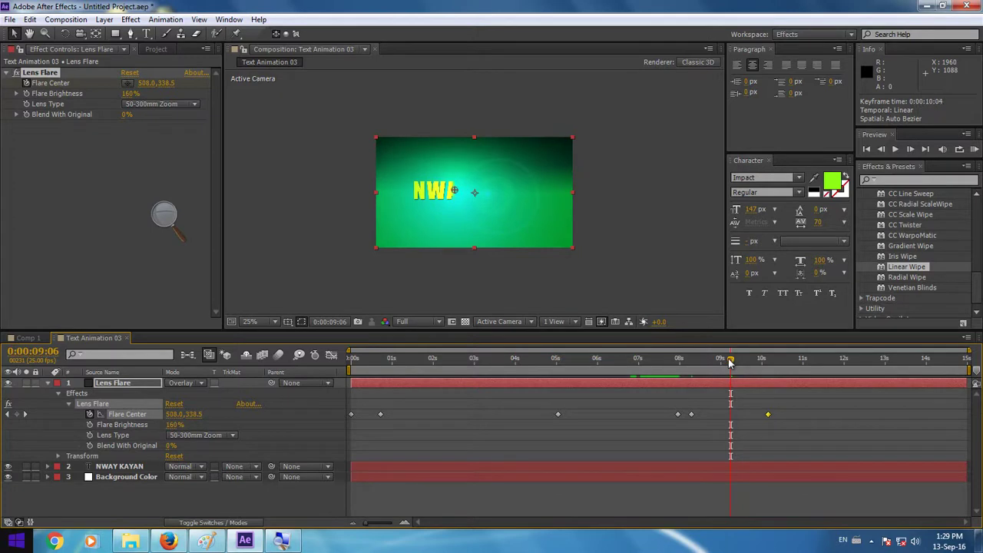
# - At 11:06, drag the flare centre to (-1634, 260), off the frame's left edge
pyautogui.moveTo(732, 364); pyautogui.dragTo(703, 361)
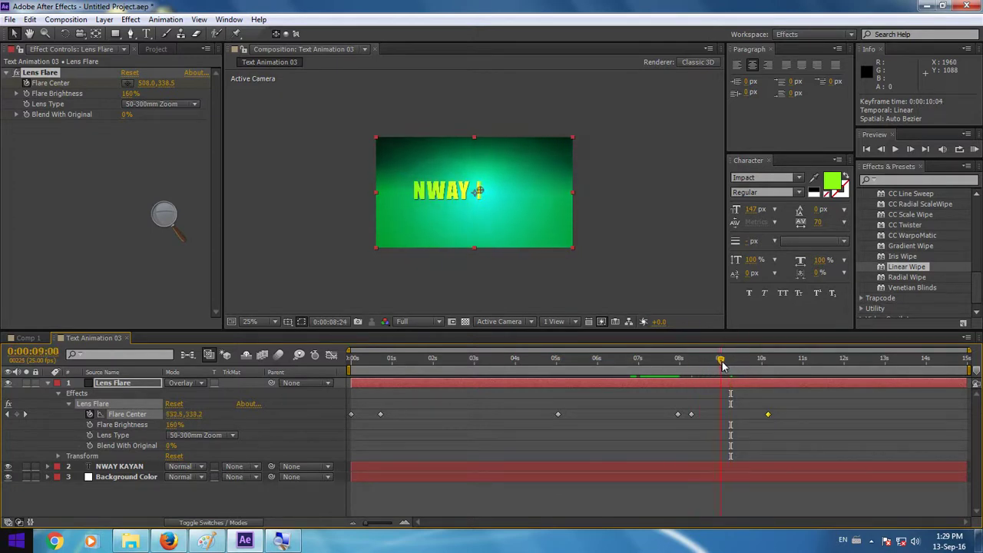
pyautogui.moveTo(704, 361)
pyautogui.mouseDown()
pyautogui.moveTo(791, 376)
pyautogui.moveTo(740, 377)
pyautogui.moveTo(814, 377)
pyautogui.mouseUp()
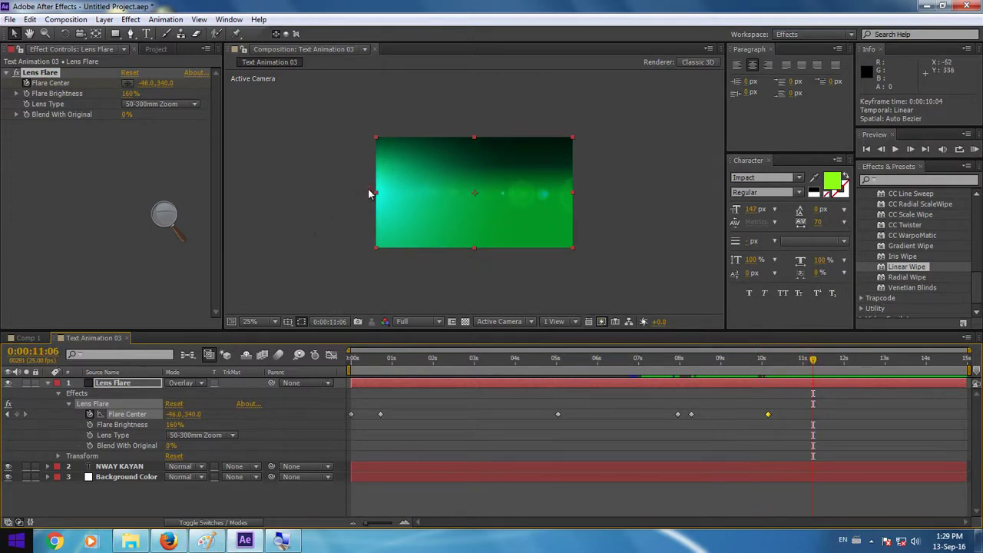
pyautogui.moveTo(370, 194); pyautogui.dragTo(126, 182)
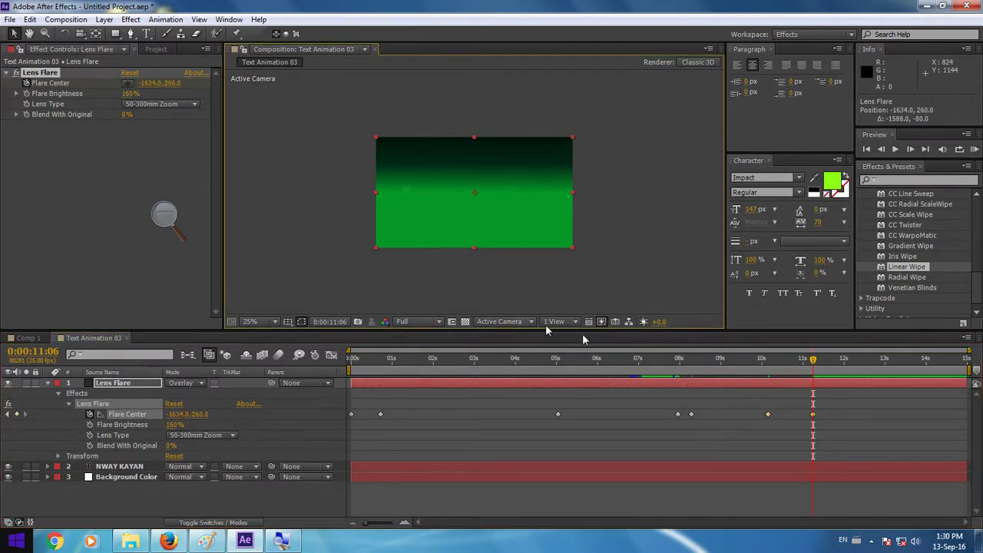
pyautogui.moveTo(814, 361)
pyautogui.mouseDown()
pyautogui.moveTo(557, 351)
pyautogui.moveTo(753, 376)
pyautogui.moveTo(722, 381)
pyautogui.mouseUp()
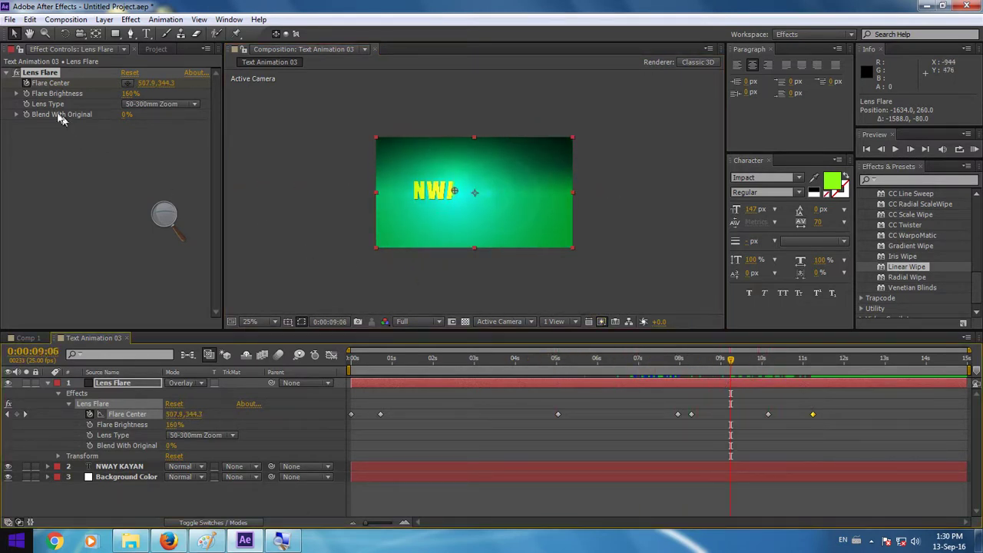
# - Raise the NWAY KAYAN Linear Wipe Feather to 54
pyautogui.click(118, 467)
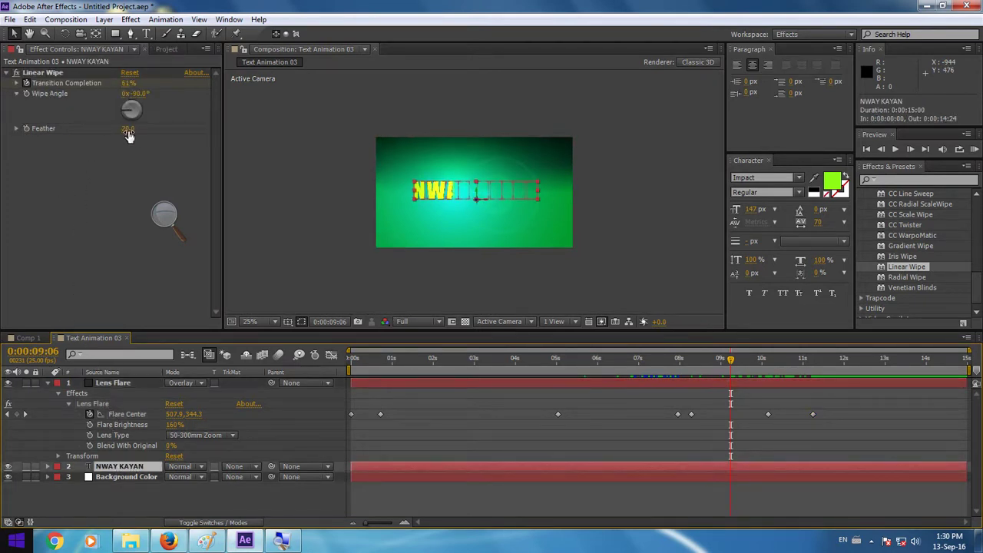
pyautogui.moveTo(128, 129); pyautogui.dragTo(126, 129)
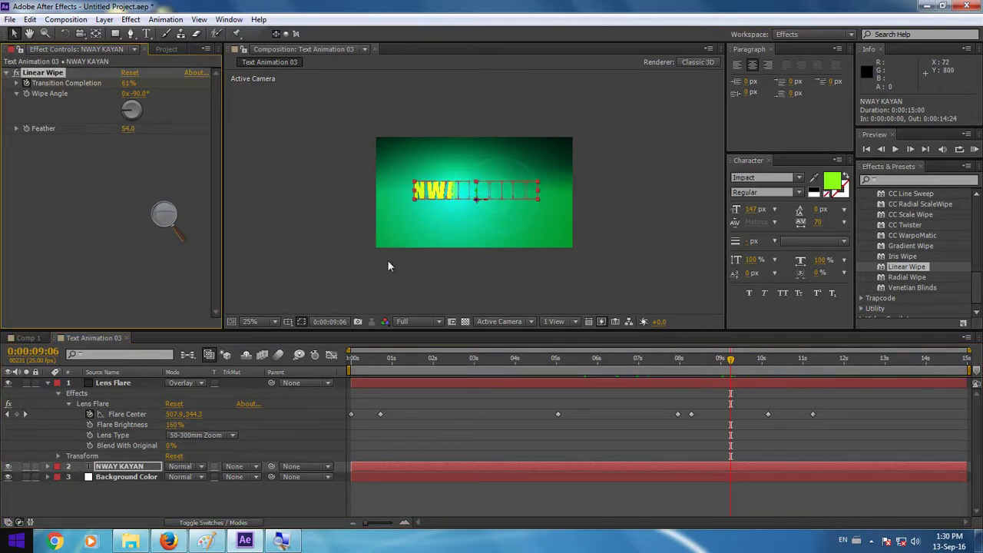
pyautogui.click(422, 261)
# - Scrub through the wipe at 25% zoom and return the playhead to 0:00
pyautogui.scroll(1, 470, 192)
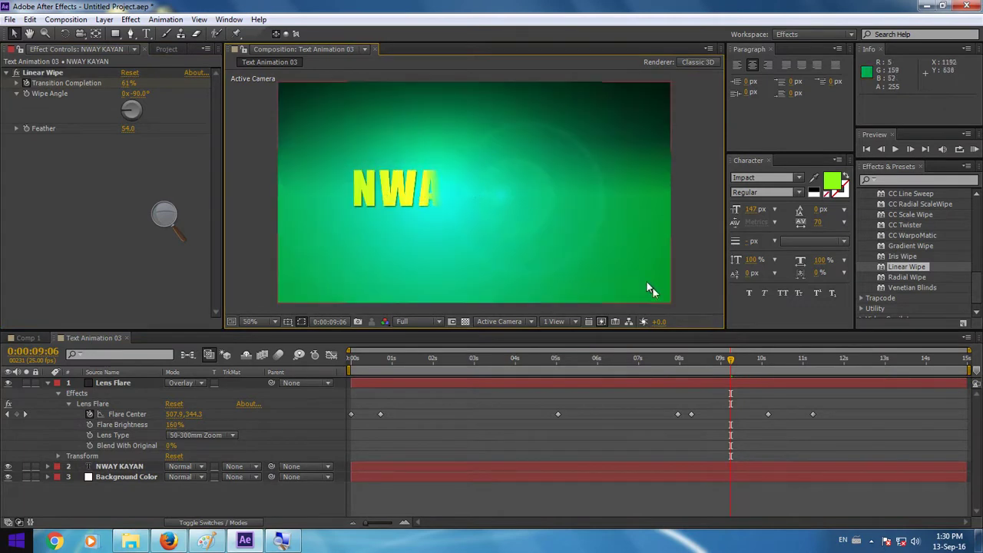
pyautogui.moveTo(708, 363); pyautogui.dragTo(767, 373)
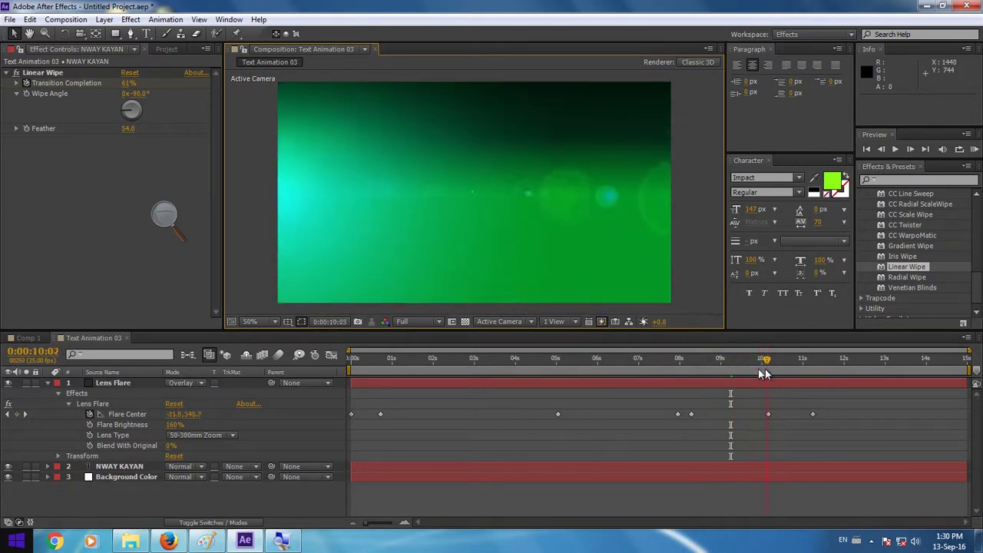
pyautogui.moveTo(766, 373); pyautogui.dragTo(725, 369)
pyautogui.press(',')
pyautogui.press(',')
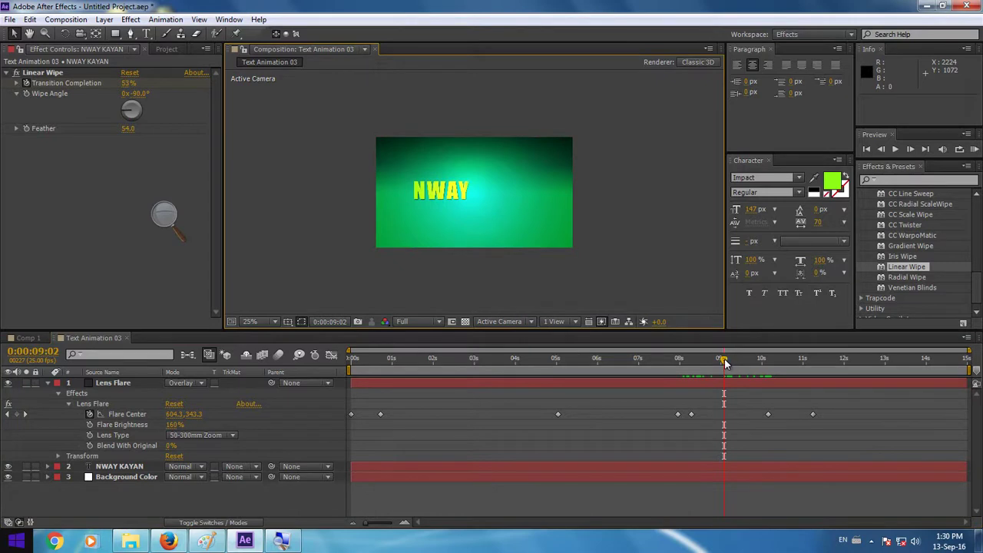
pyautogui.moveTo(723, 362); pyautogui.dragTo(456, 360)
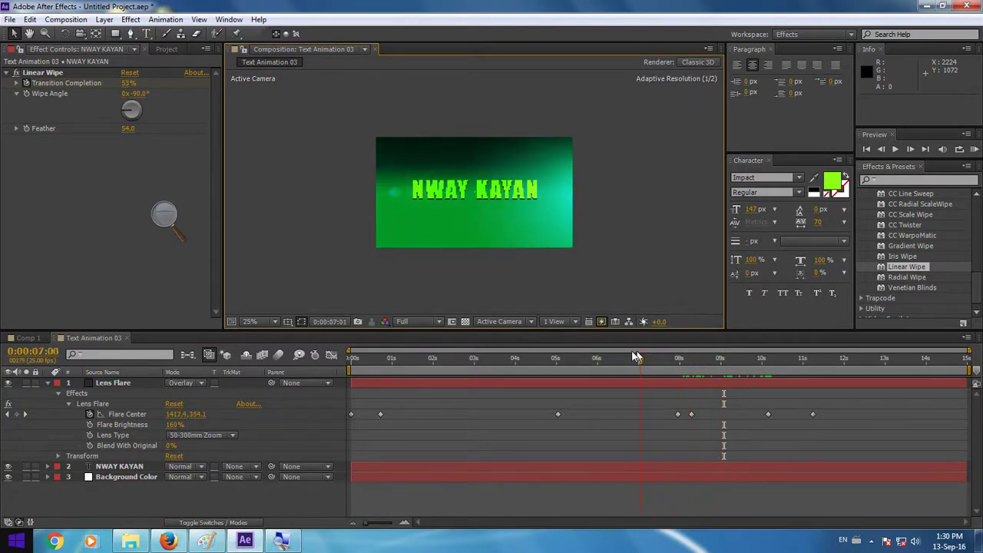
pyautogui.moveTo(380, 345); pyautogui.dragTo(351, 355)
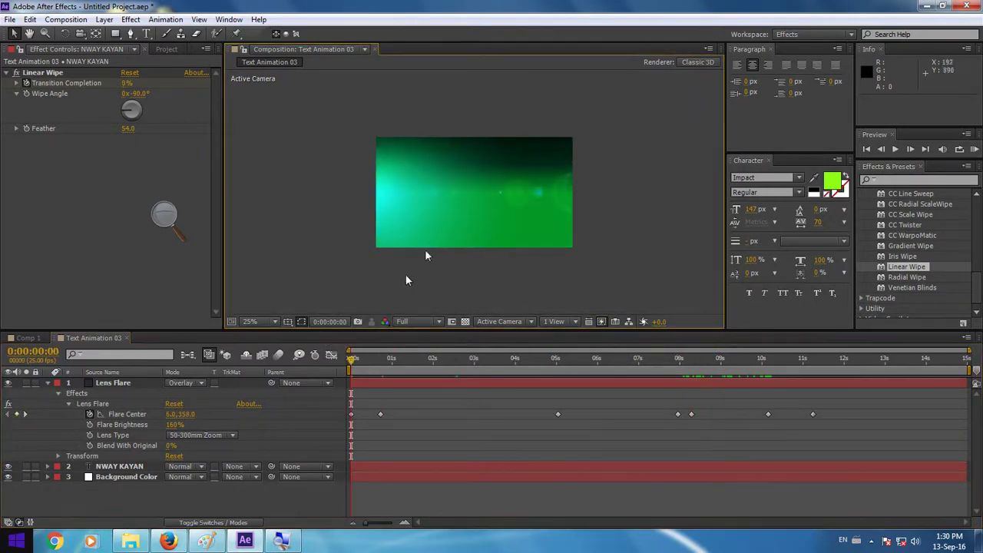
# - Preview the reveal and flare sweep at 50% zoom, stop at 0:00:04:19, and magnify to 200%
pyautogui.press('.')
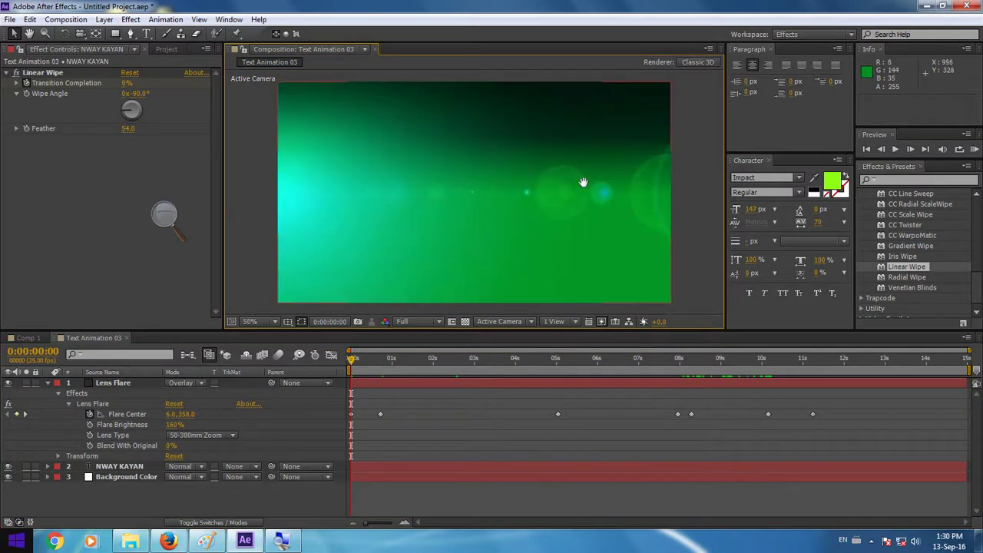
pyautogui.press('space')
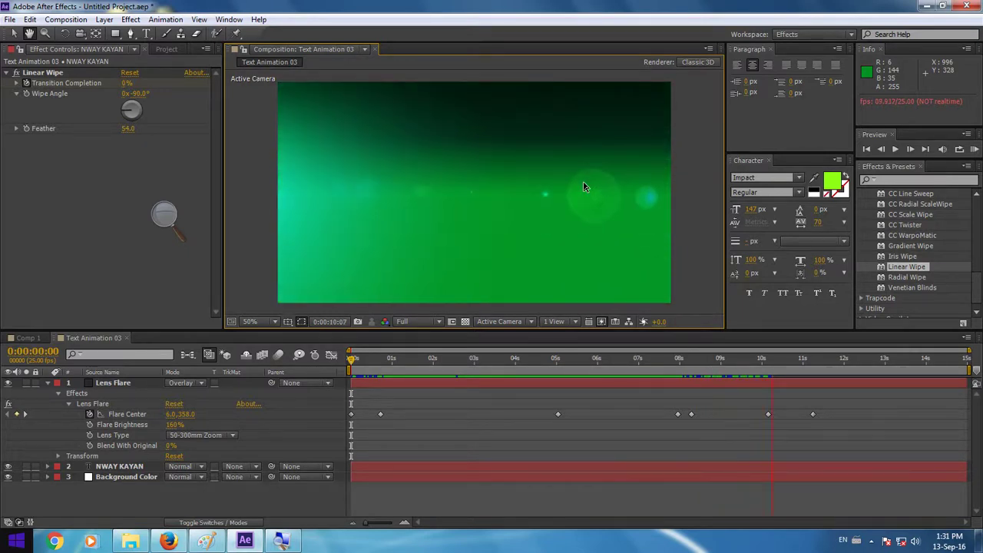
pyautogui.press('space')
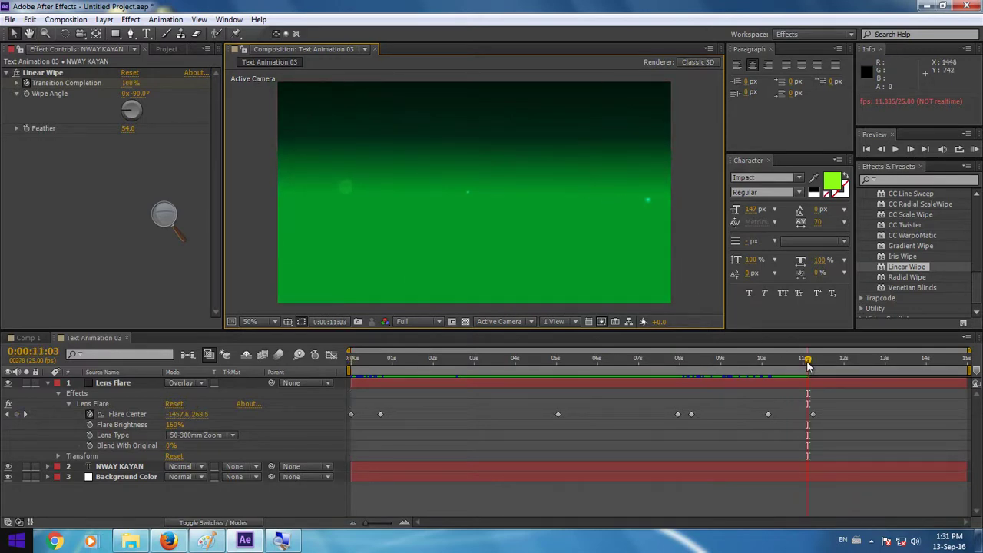
pyautogui.moveTo(799, 361)
pyautogui.mouseDown()
pyautogui.moveTo(430, 352)
pyautogui.moveTo(692, 382)
pyautogui.moveTo(546, 366)
pyautogui.mouseUp()
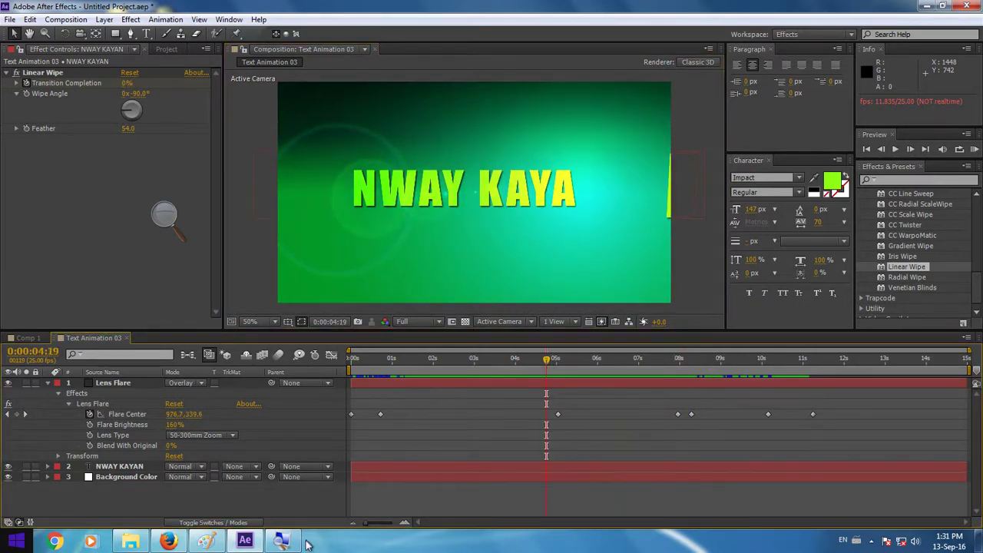
pyautogui.click(282, 542)
pyautogui.click(177, 222)
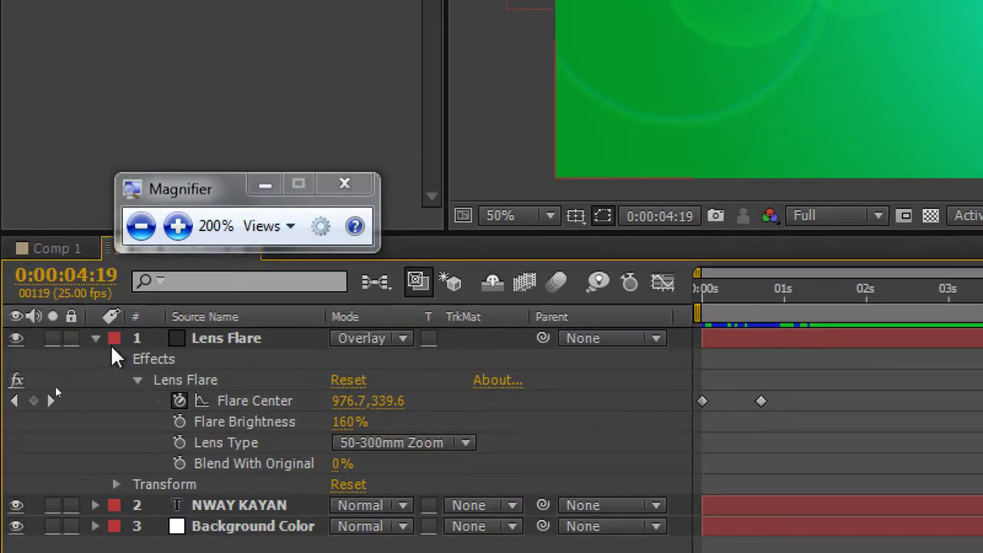
# - Collapse the Lens Flare layer's properties and select that layer
pyautogui.click(95, 338)
pyautogui.click(96, 338)
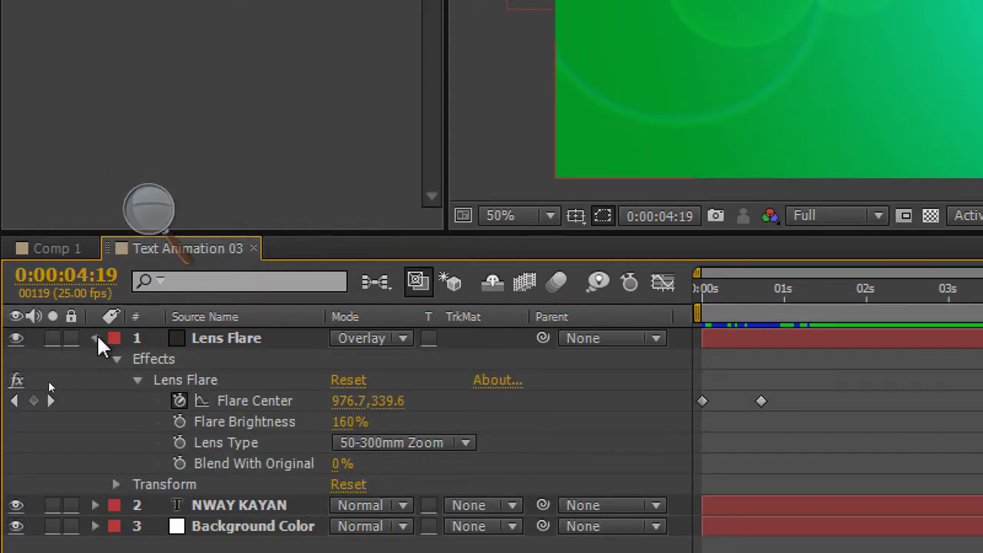
pyautogui.click(95, 338)
pyautogui.click(231, 338)
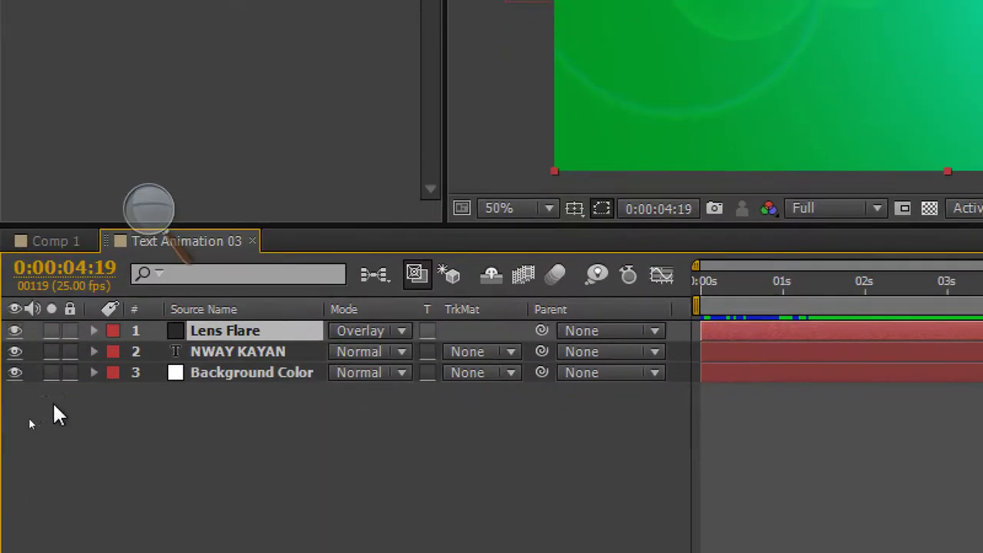
# - Select NWAY KAYAN and Background Color, then twirl NWAY KAYAN open and closed
pyautogui.click(222, 354)
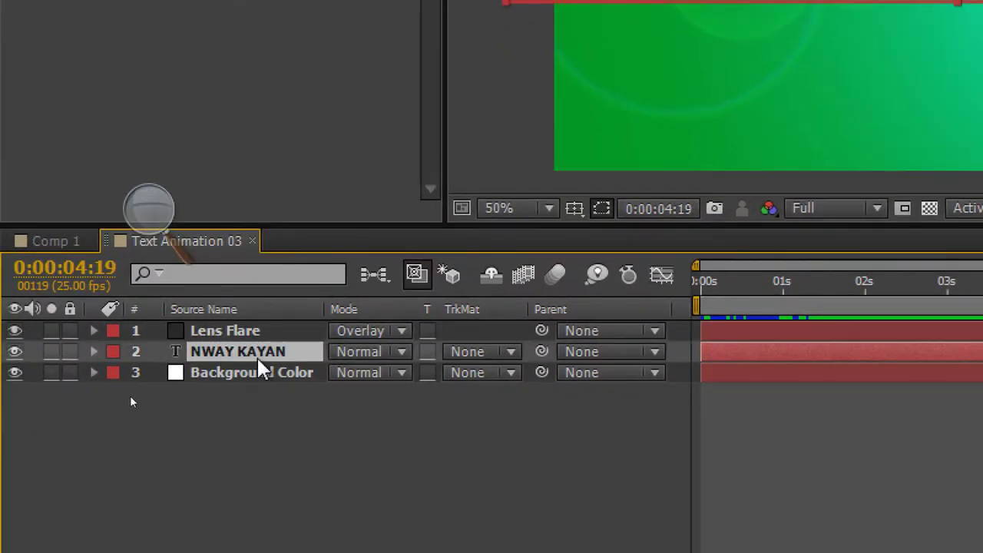
pyautogui.click(234, 374)
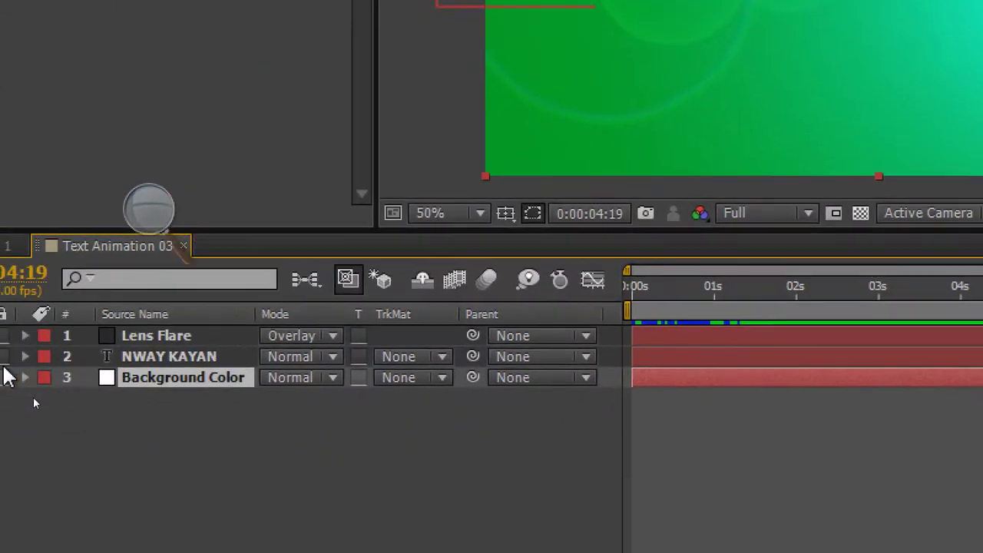
pyautogui.click(151, 355)
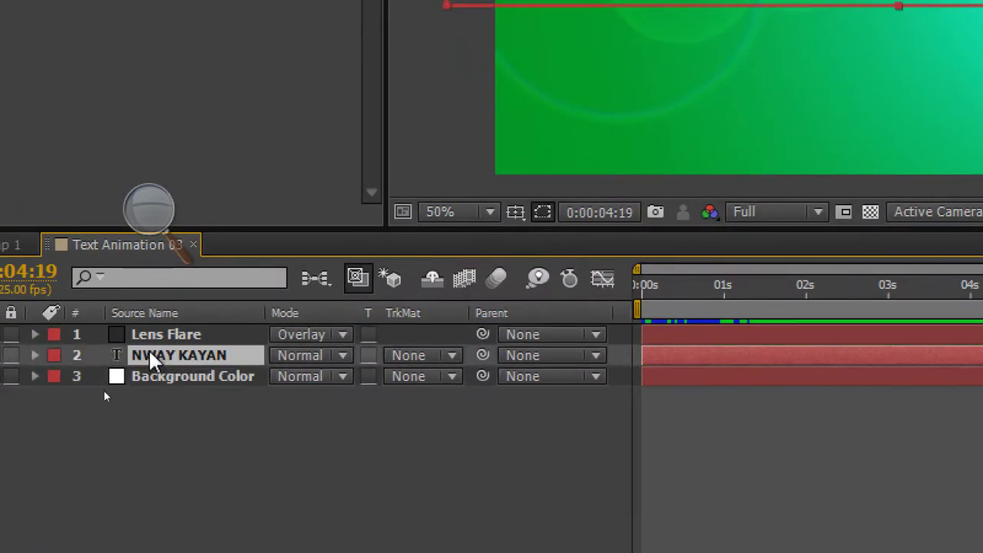
pyautogui.click(35, 355)
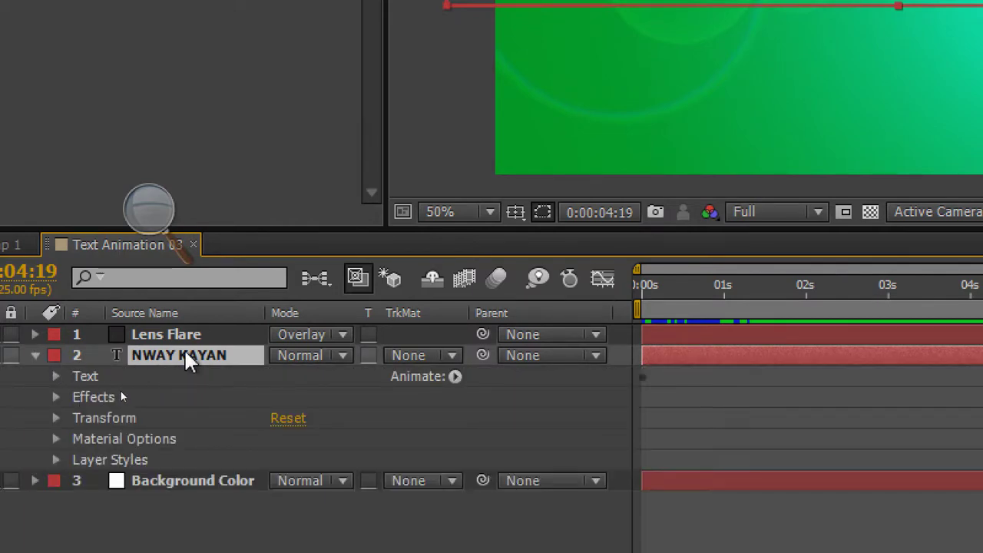
pyautogui.click(34, 356)
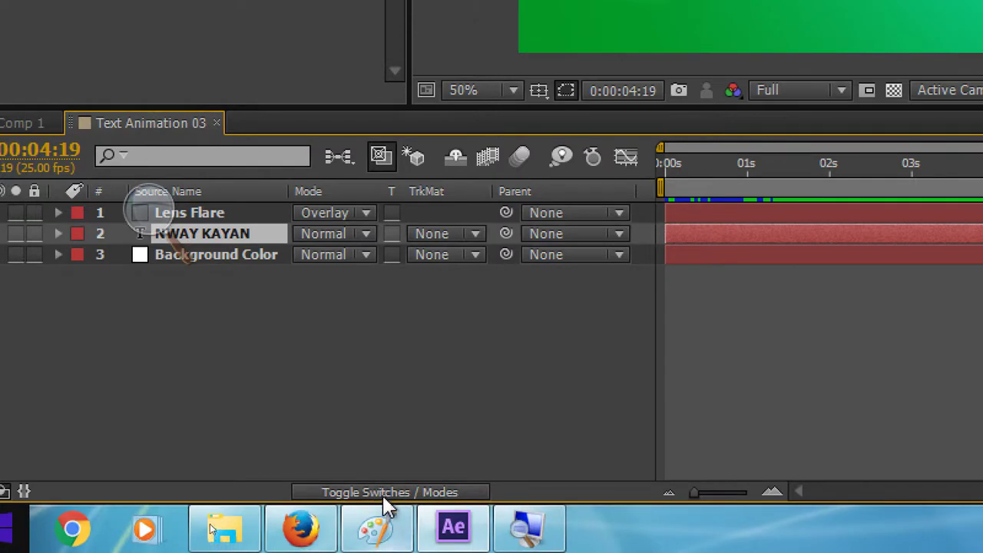
# - Show the layer switch columns, glance at NWAY KAYAN's Animate menu, then reveal the hidden tray icons
pyautogui.click(388, 494)
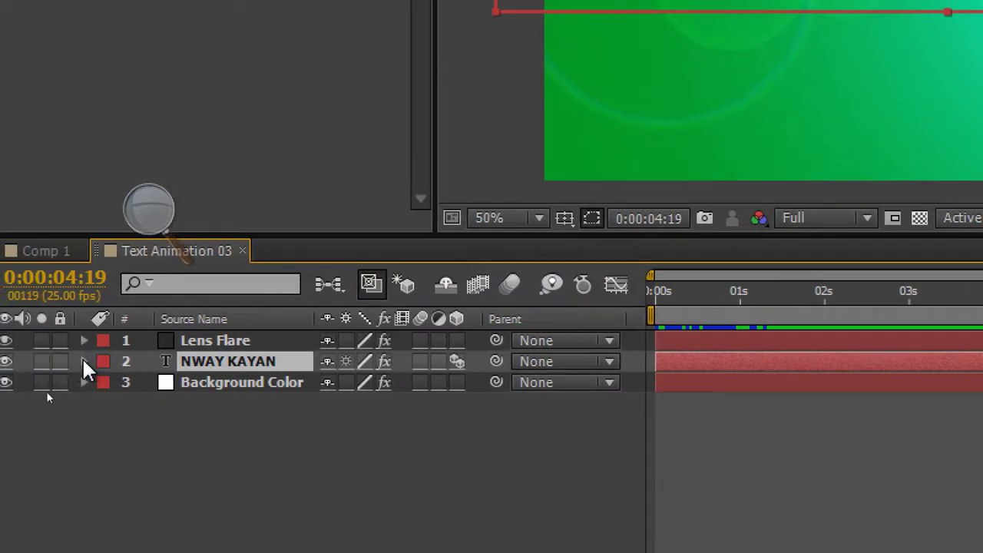
pyautogui.click(85, 361)
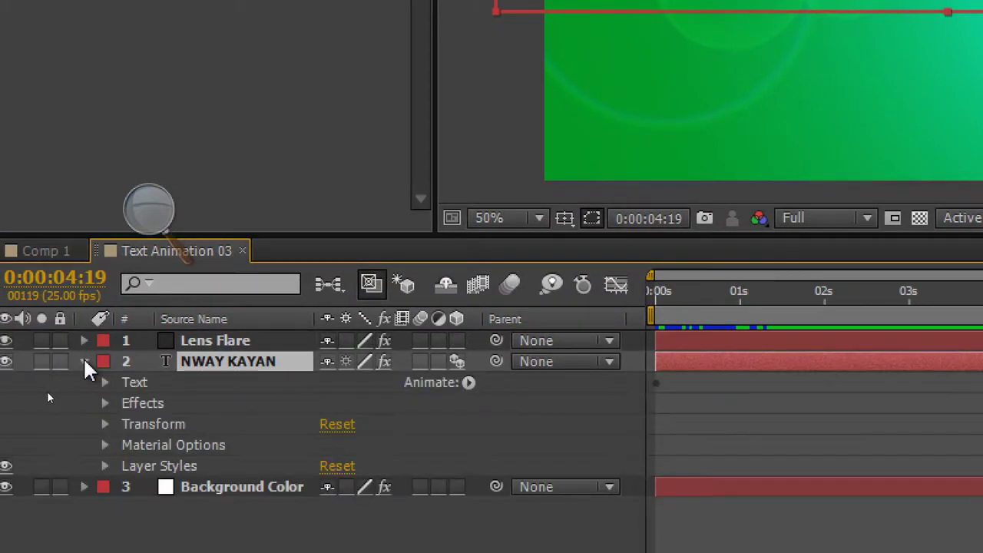
pyautogui.click(469, 382)
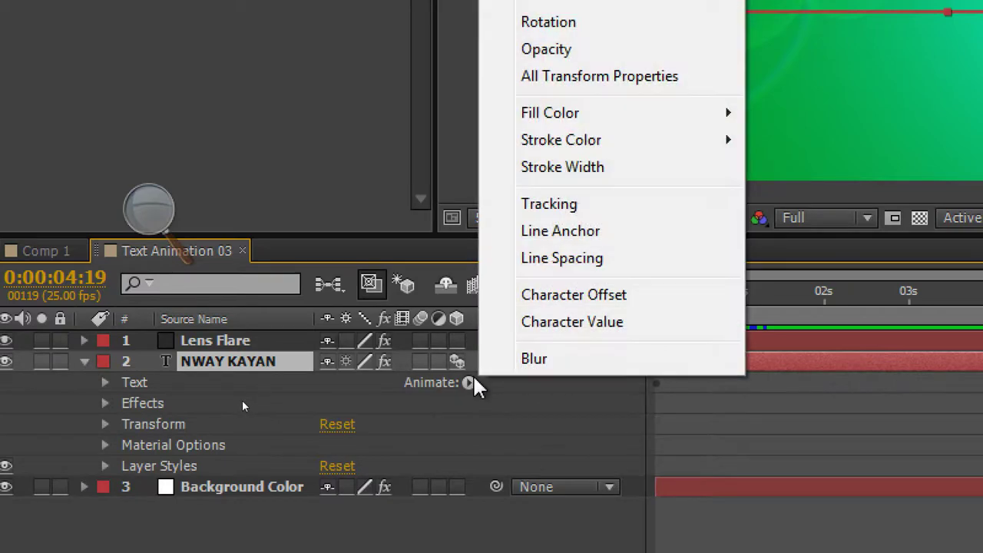
pyautogui.click(84, 363)
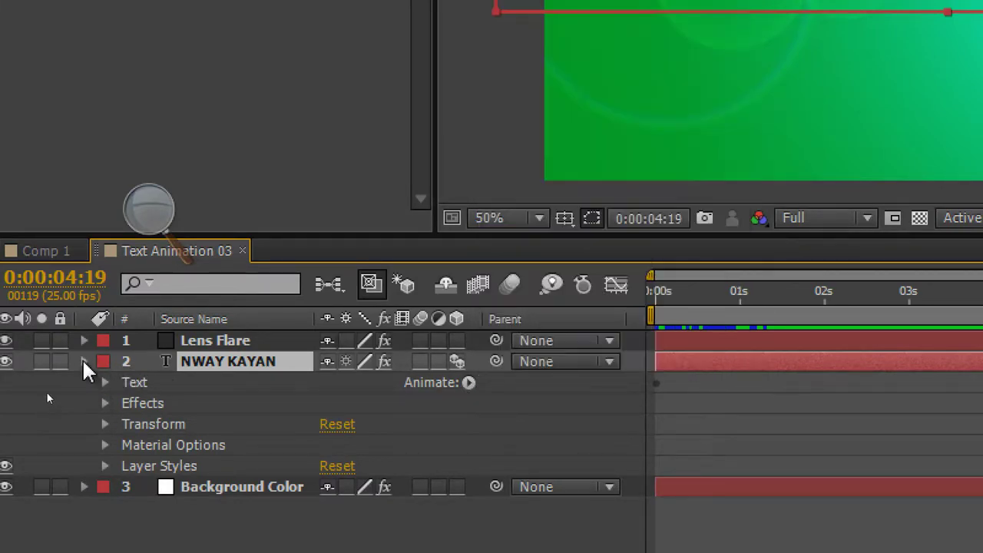
pyautogui.click(84, 363)
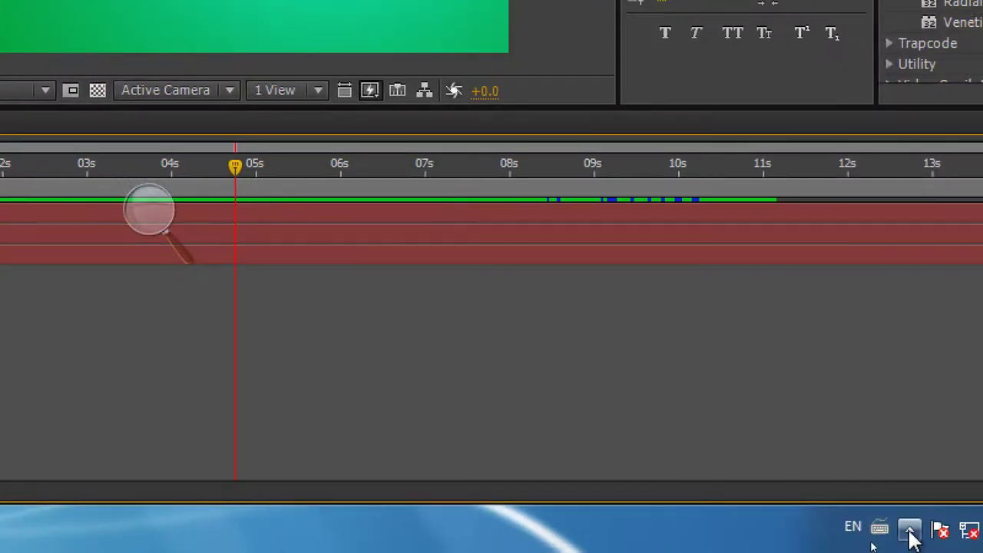
pyautogui.click(910, 529)
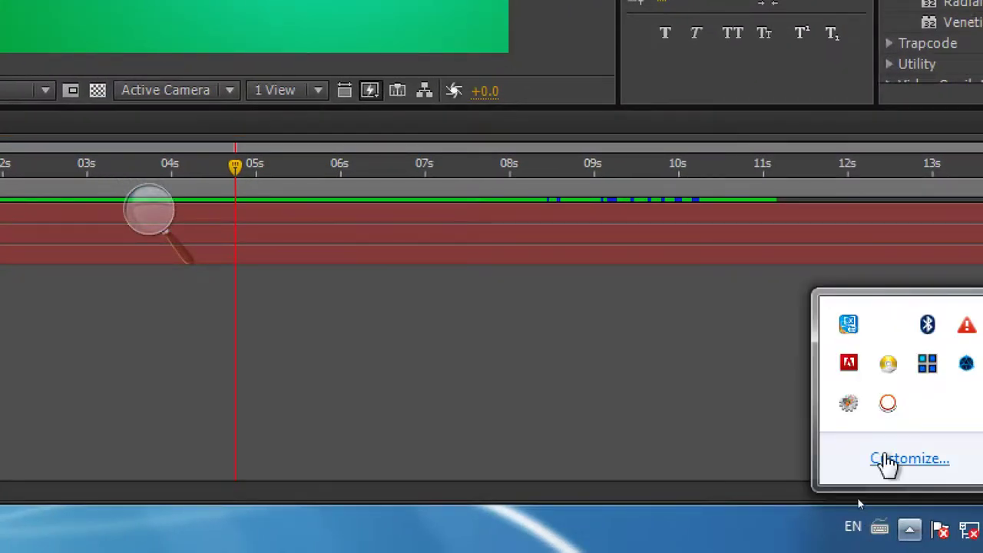